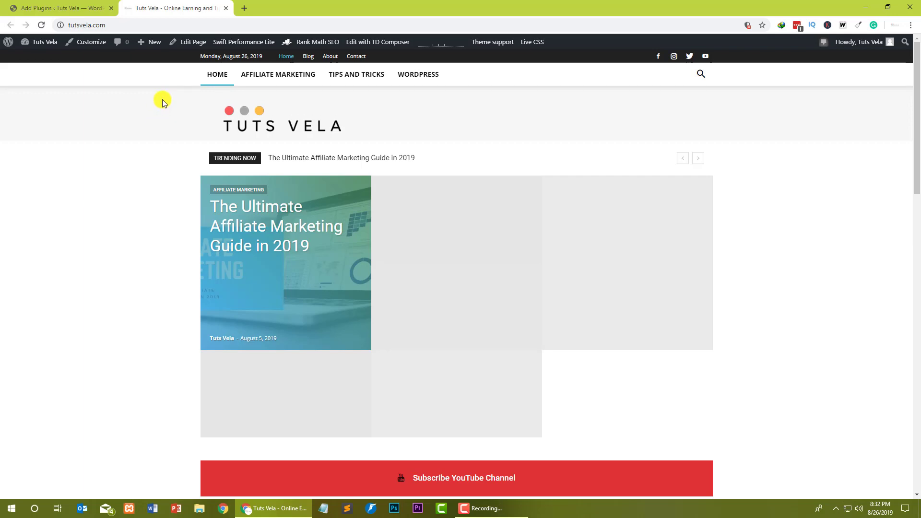
# - Search the plugin directory for "ithemes", and install and activate the iThemes Security plugin
pyautogui.click(53, 7)
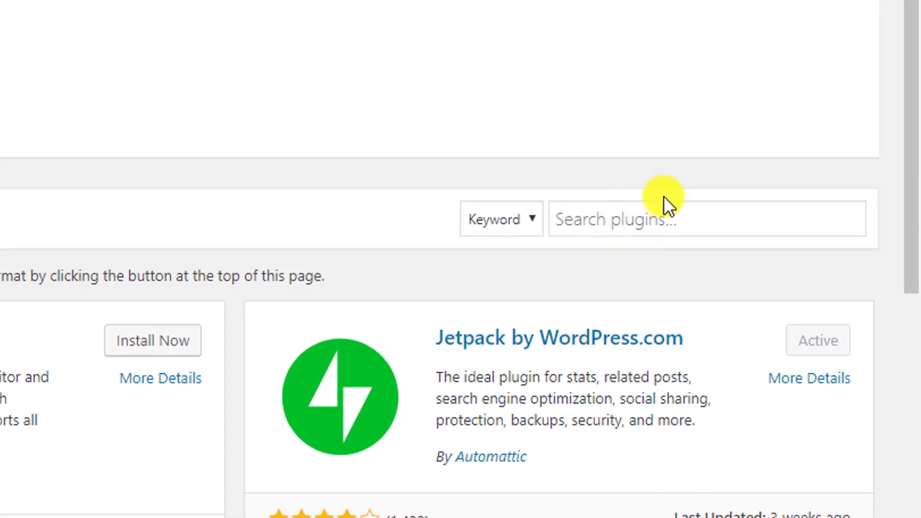
pyautogui.click(818, 264)
pyautogui.write('ithemes')
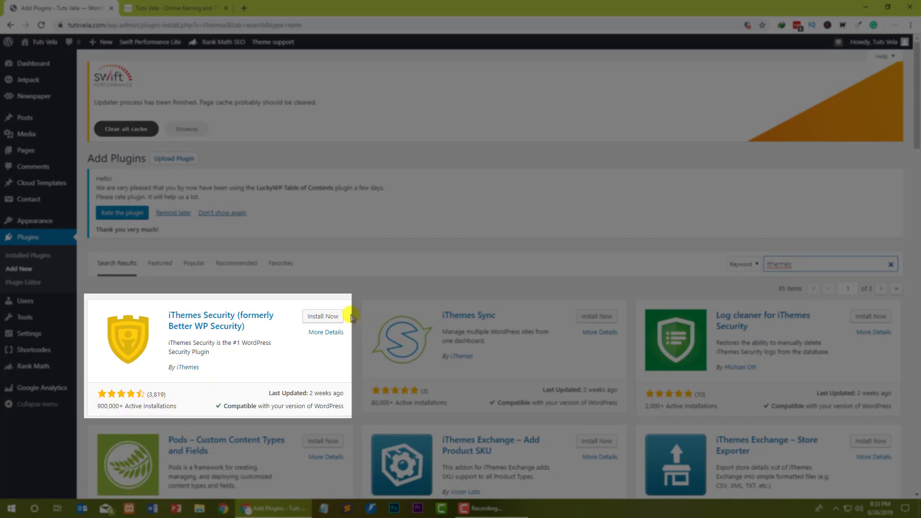
pyautogui.click(333, 315)
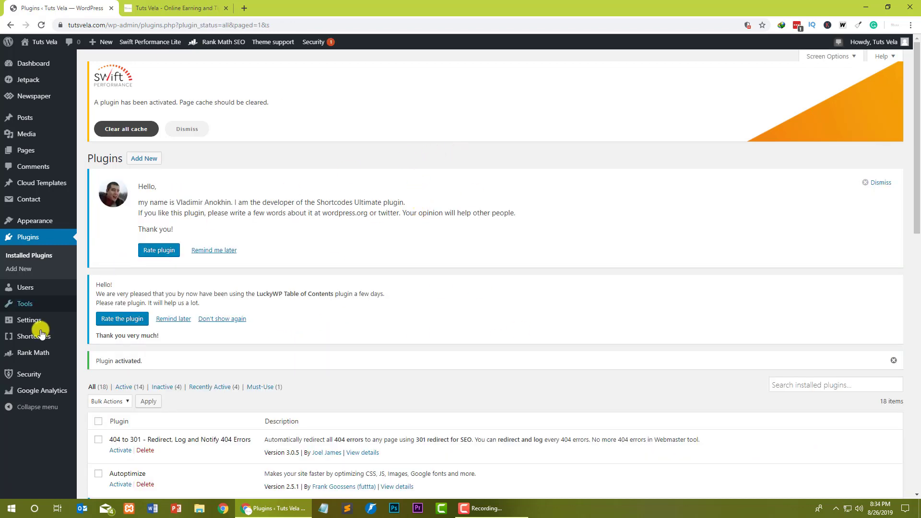
# - Open the iThemes Security settings page and bring up its Security Check
pyautogui.moveTo(14, 377)
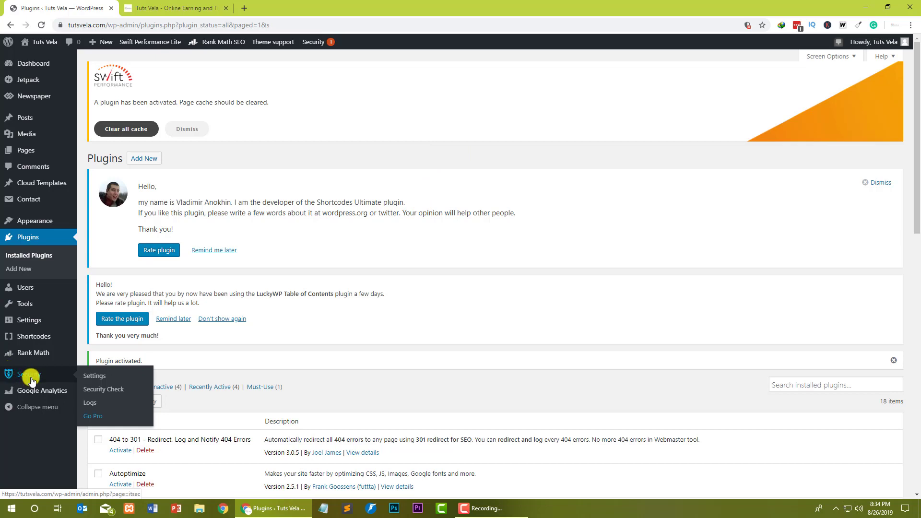
pyautogui.click(101, 376)
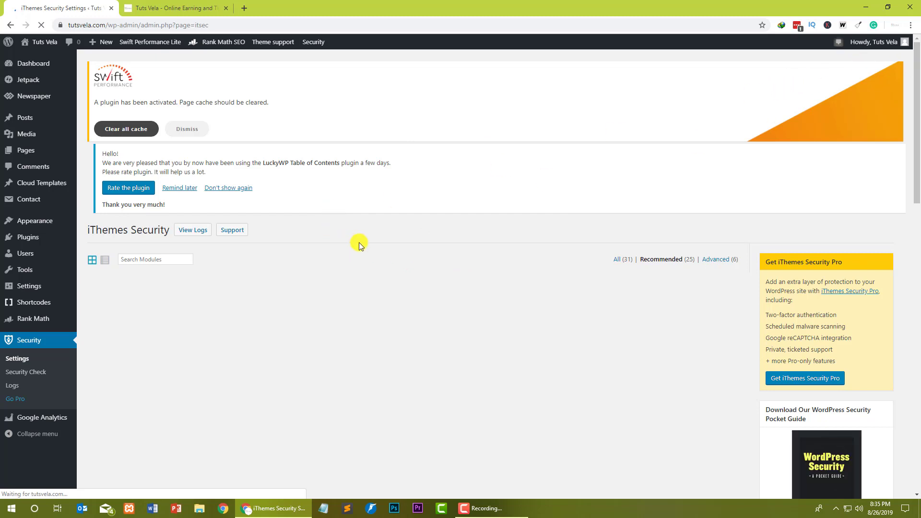
pyautogui.scroll(-3, 374, 243)
pyautogui.scroll(-4, 383, 226)
pyautogui.scroll(2, 377, 228)
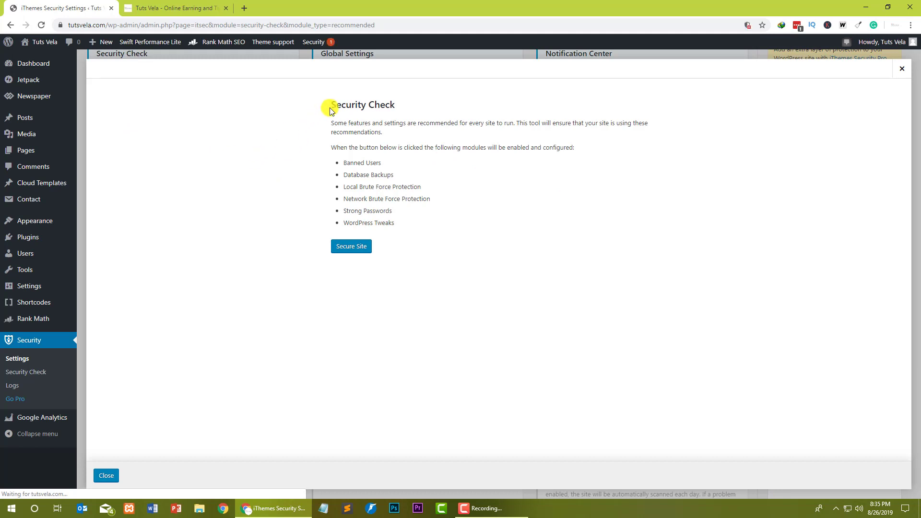
# - Secure the site by running the Security Check with its recommended modules
pyautogui.moveTo(332, 103); pyautogui.dragTo(383, 104)
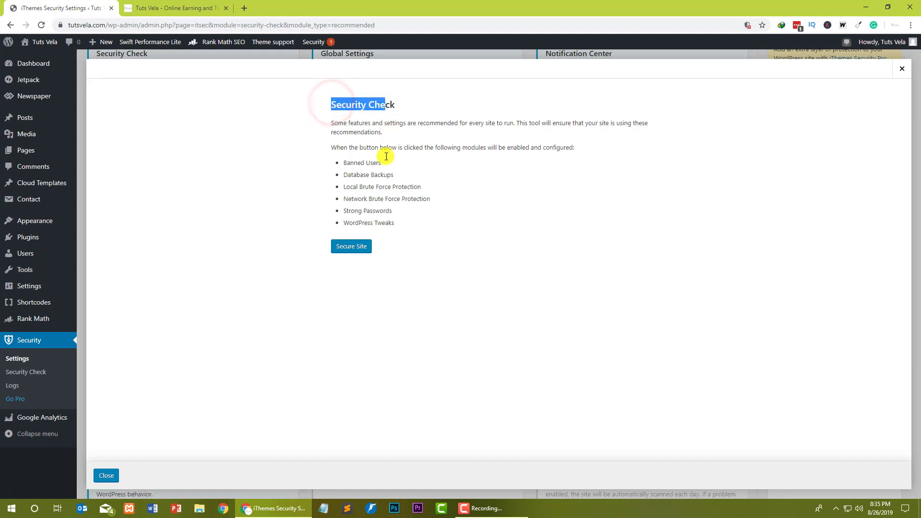
pyautogui.moveTo(342, 161); pyautogui.dragTo(394, 201)
pyautogui.click(363, 247)
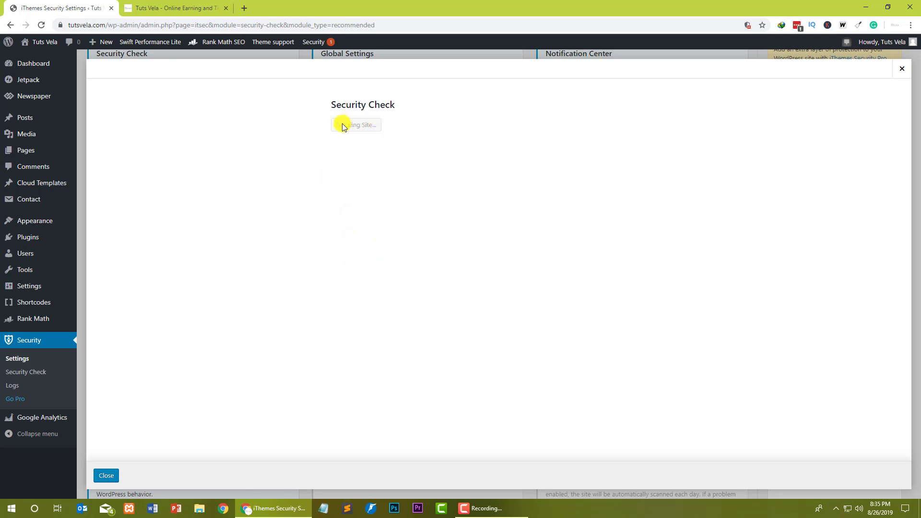
pyautogui.moveTo(329, 103); pyautogui.dragTo(386, 102)
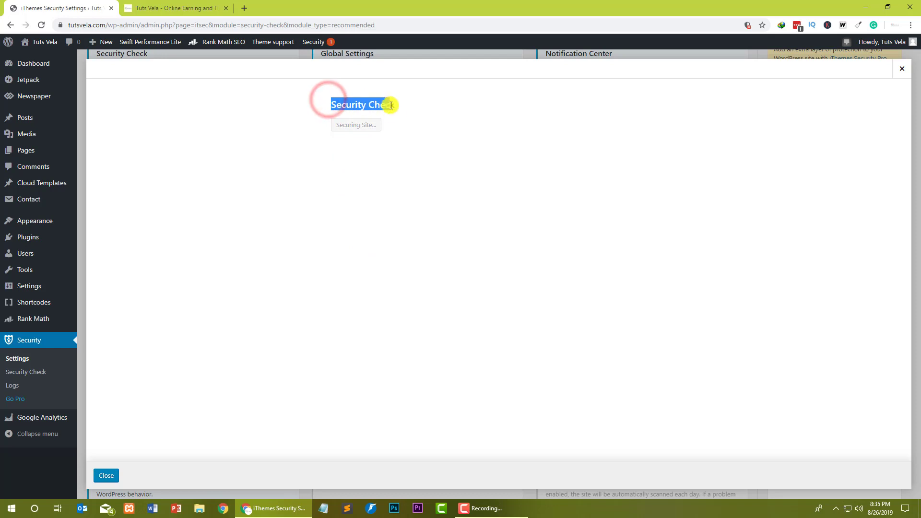
pyautogui.click(363, 172)
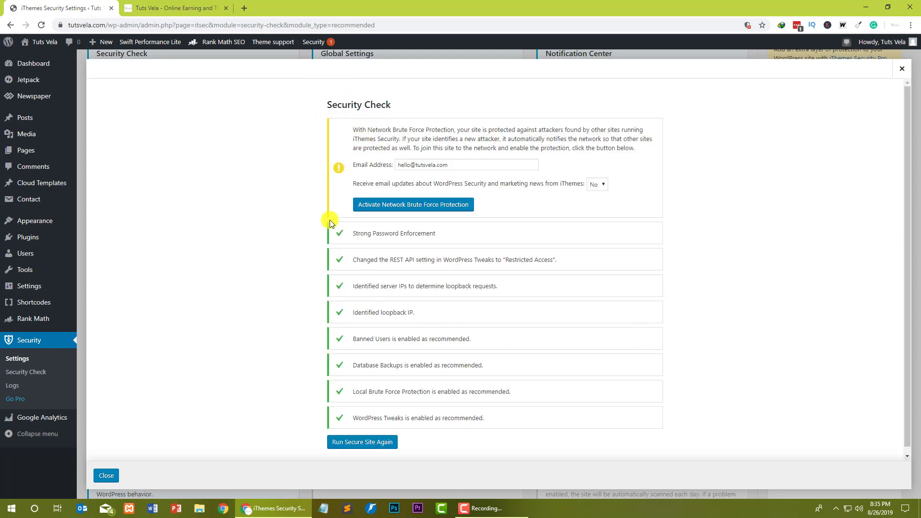
# - Activate Network Brute Force Protection with the prefilled email address, keep email updates at No, and close the Security Check
pyautogui.scroll(-1, 381, 233)
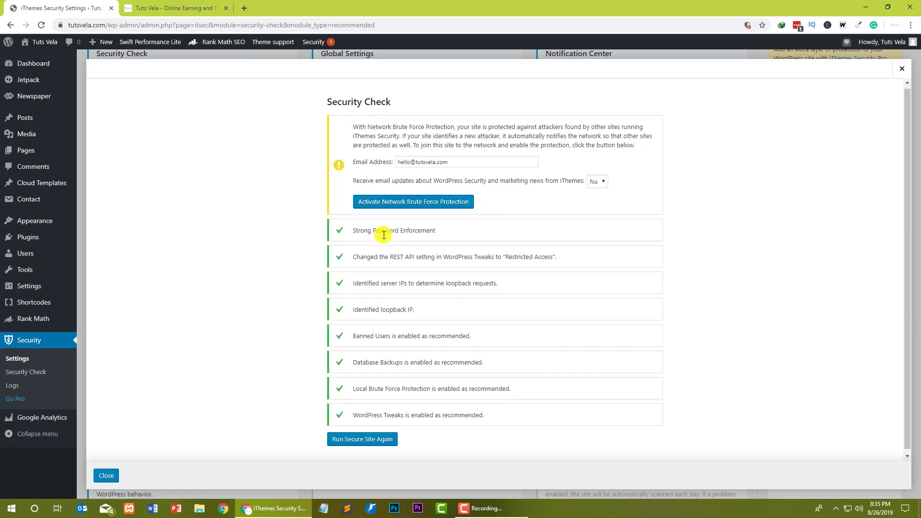
pyautogui.scroll(1, 365, 244)
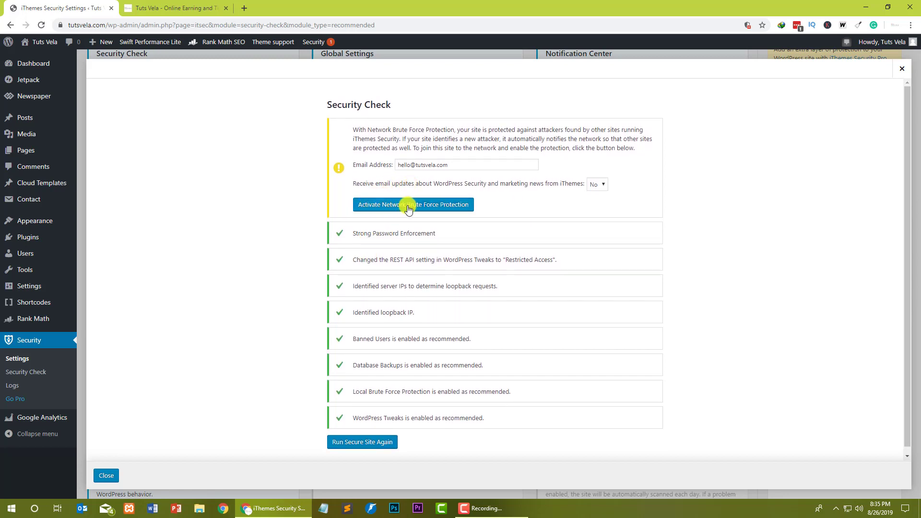
pyautogui.tripleClick(462, 164)
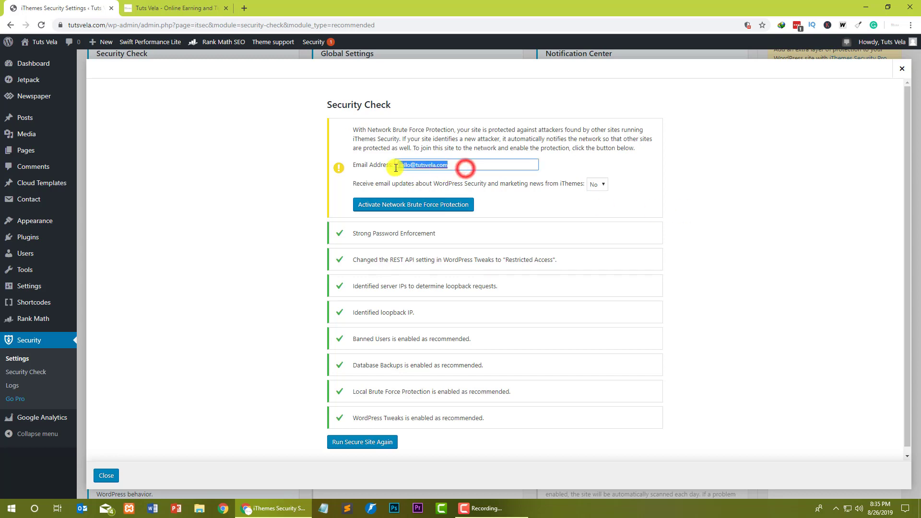
pyautogui.moveTo(365, 163); pyautogui.dragTo(389, 166)
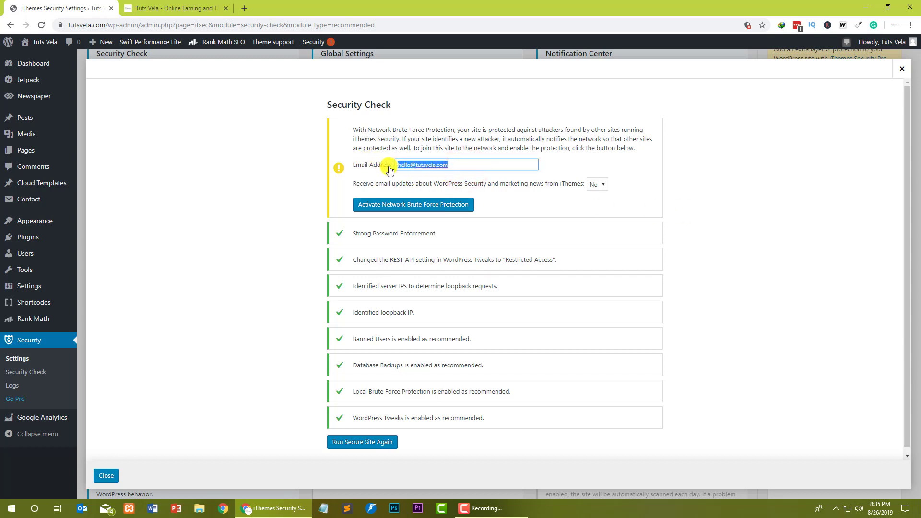
pyautogui.click(456, 166)
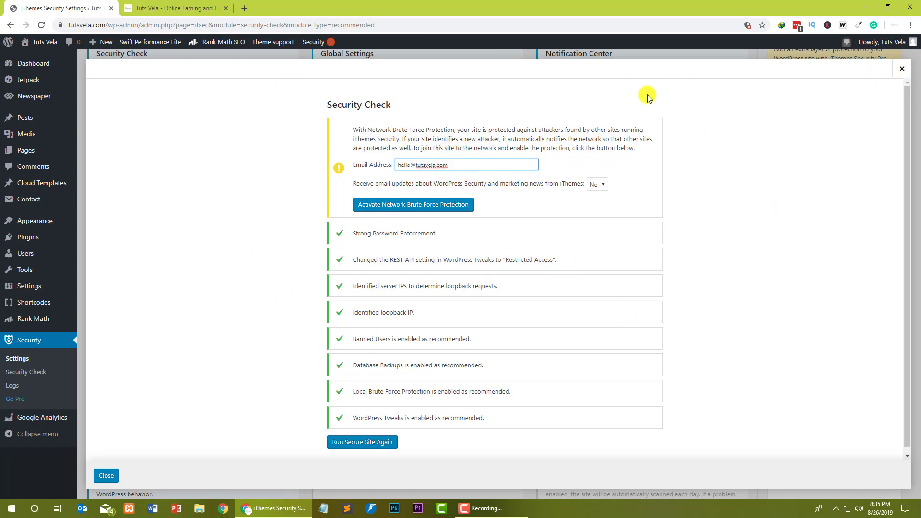
pyautogui.click(485, 162)
pyautogui.moveTo(472, 168); pyautogui.dragTo(363, 164)
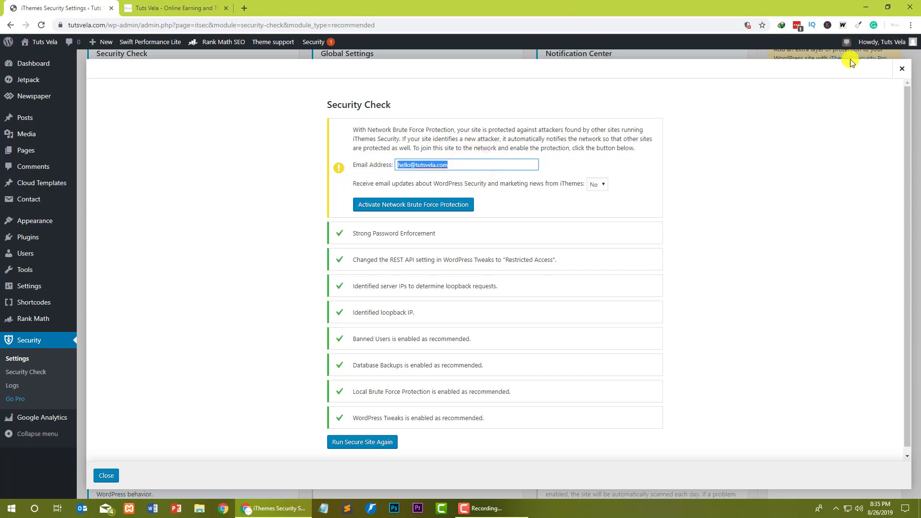
pyautogui.moveTo(873, 42)
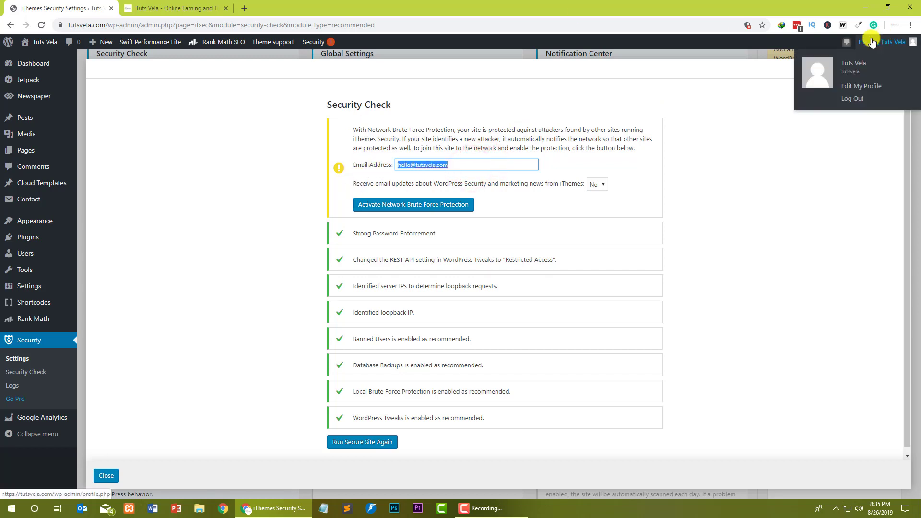
pyautogui.click(391, 206)
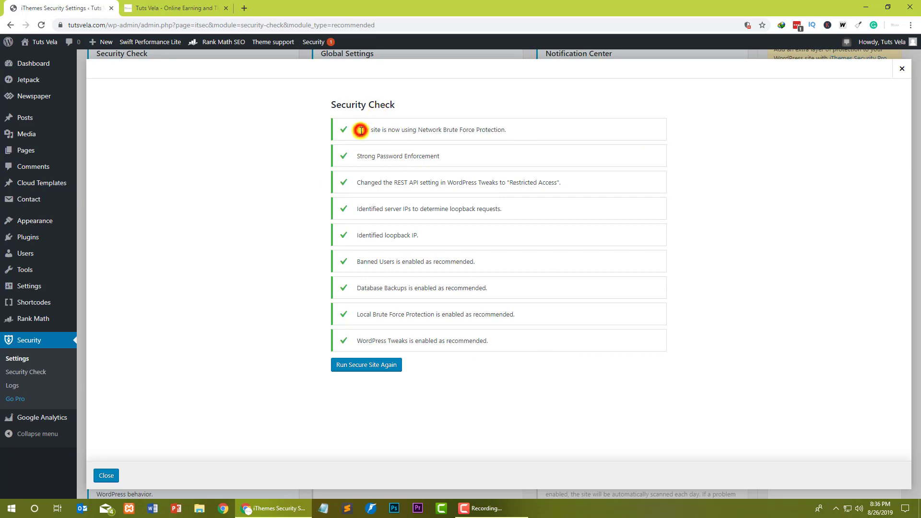
pyautogui.moveTo(360, 130); pyautogui.dragTo(510, 128)
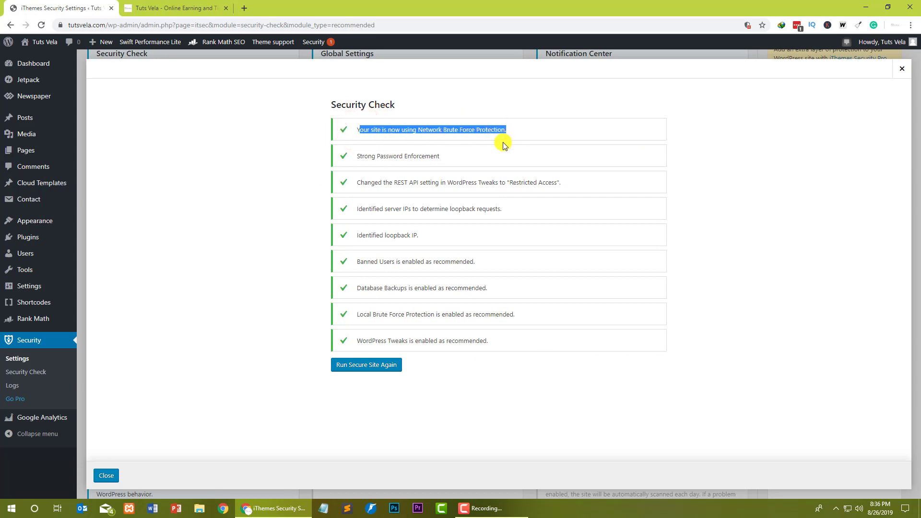
pyautogui.click(224, 213)
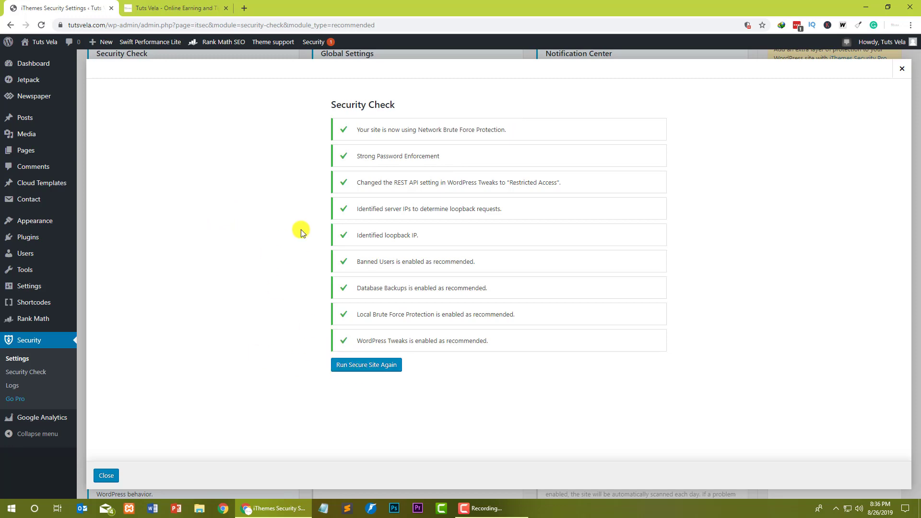
pyautogui.click(106, 476)
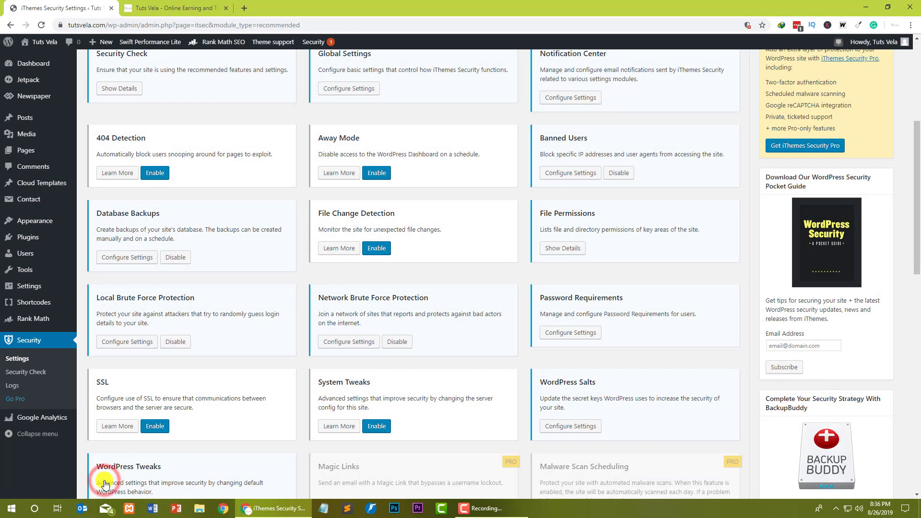
# - Open the configuration of the Global Settings module among the recommended iThemes Security modules
pyautogui.scroll(5, 213, 125)
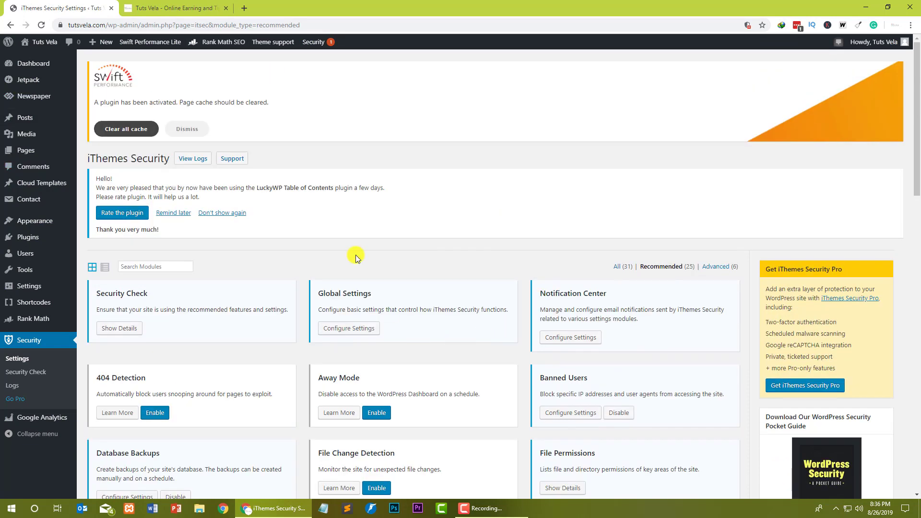
pyautogui.scroll(-2, 243, 215)
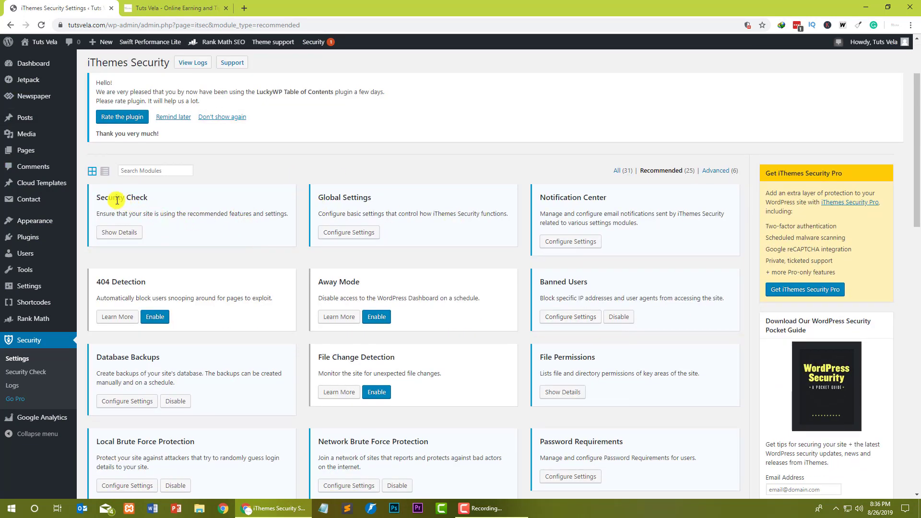
pyautogui.moveTo(96, 196); pyautogui.dragTo(173, 199)
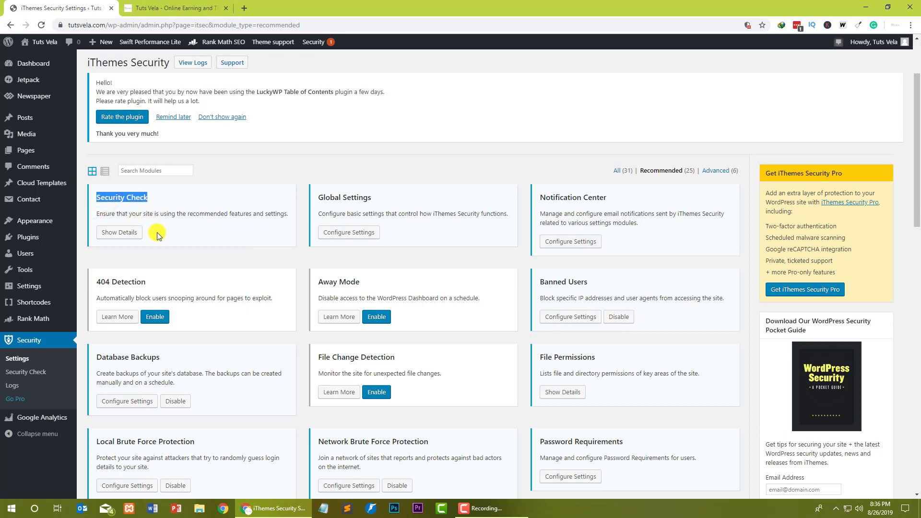
pyautogui.click(373, 190)
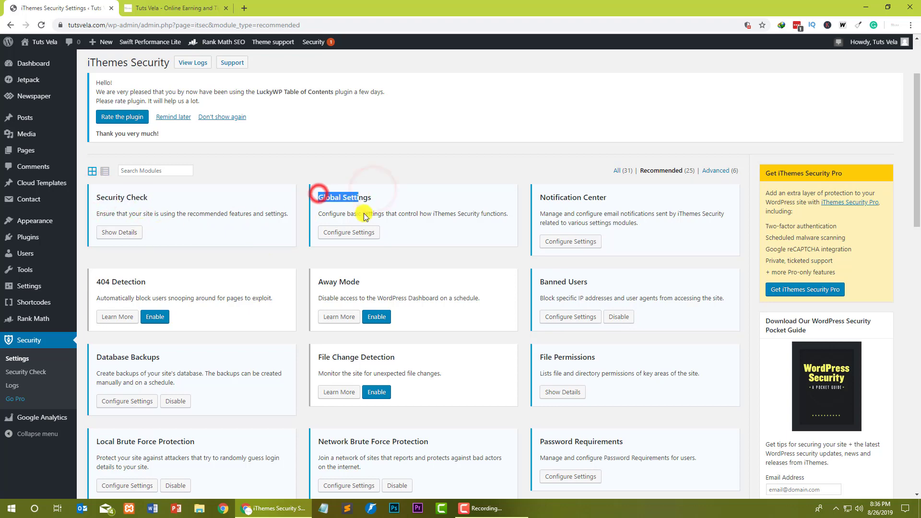
pyautogui.moveTo(319, 195); pyautogui.dragTo(358, 197)
pyautogui.click(354, 234)
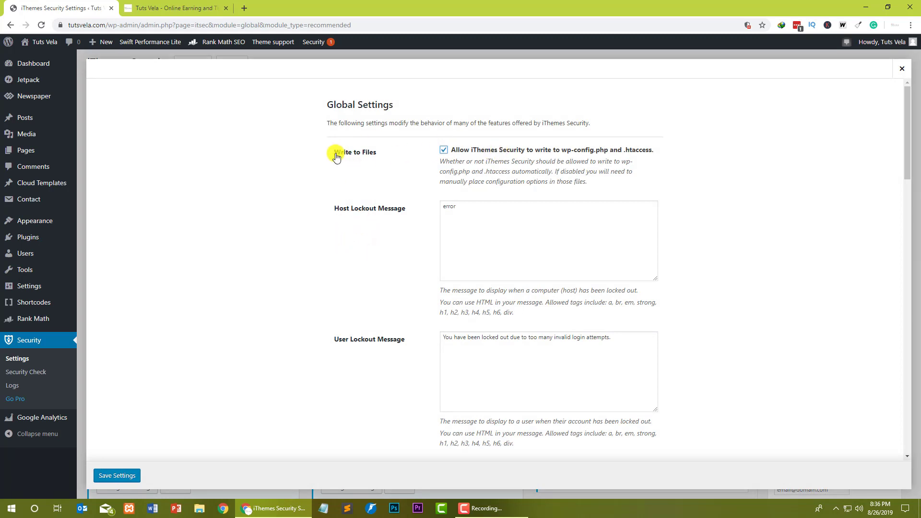
# - Review the Global Settings from Write to Files through the lockout messages, blacklist options, Lockout White List and Log Type
pyautogui.moveTo(328, 151); pyautogui.dragTo(398, 165)
pyautogui.click(396, 167)
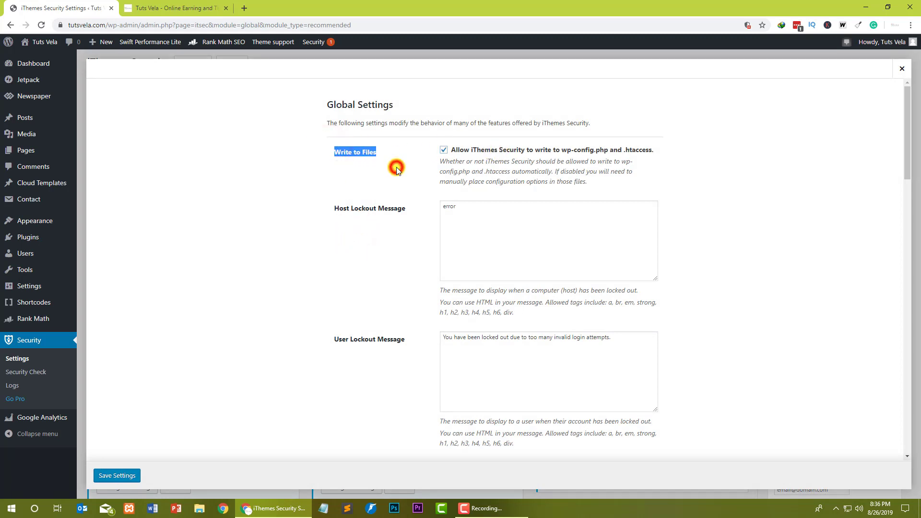
pyautogui.scroll(-3, 444, 173)
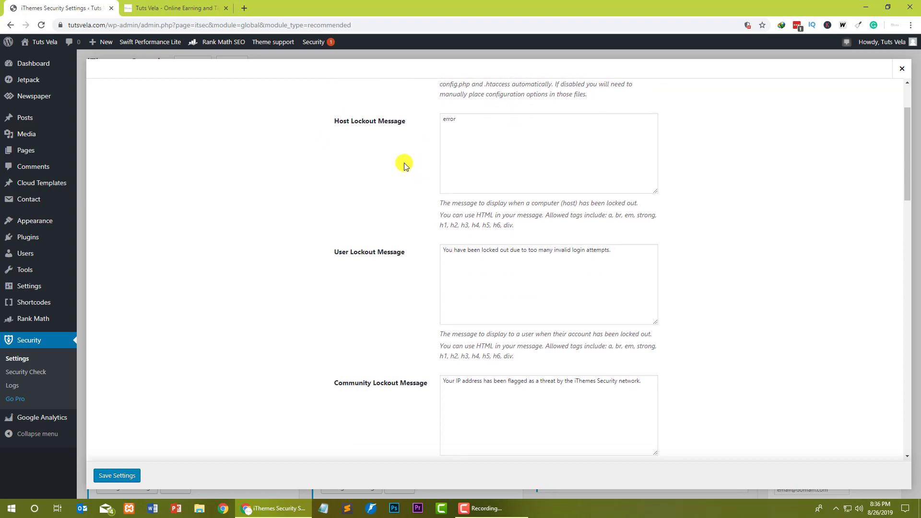
pyautogui.scroll(-6, 693, 222)
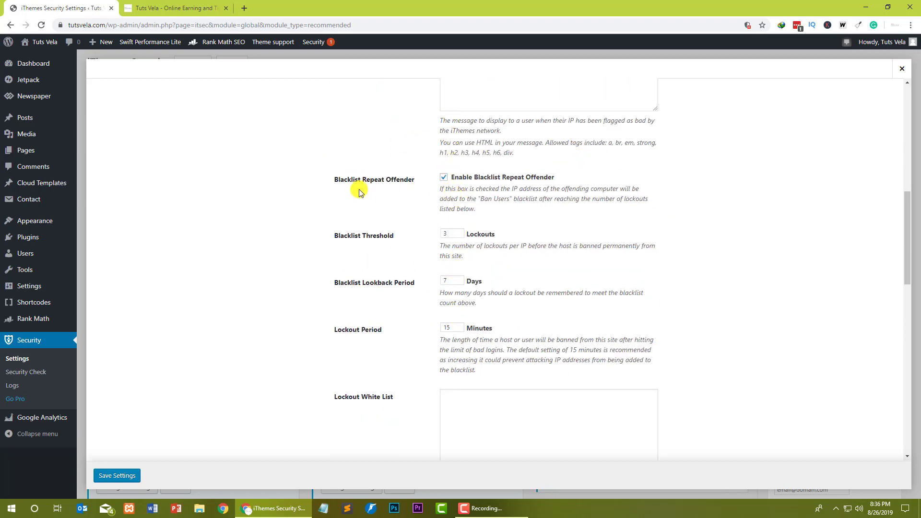
pyautogui.scroll(-3, 353, 186)
pyautogui.scroll(-6, 351, 185)
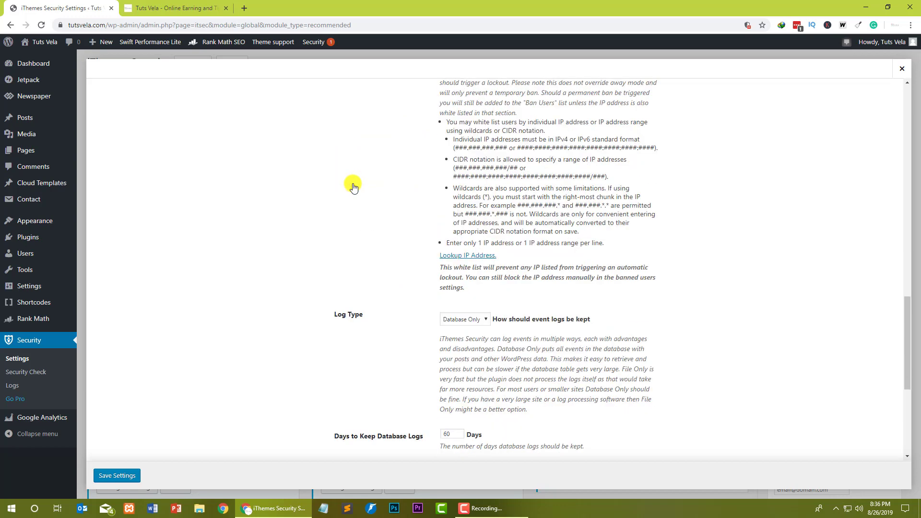
pyautogui.scroll(6, 350, 185)
pyautogui.scroll(-1, 354, 186)
pyautogui.scroll(2, 336, 192)
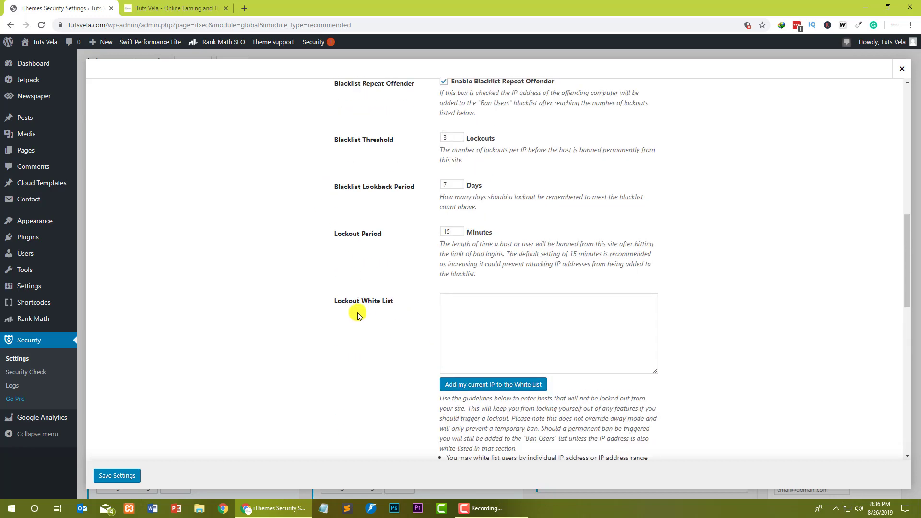
# - Add the current IP address to the Lockout White List and clear the list again
pyautogui.moveTo(321, 300); pyautogui.dragTo(405, 300)
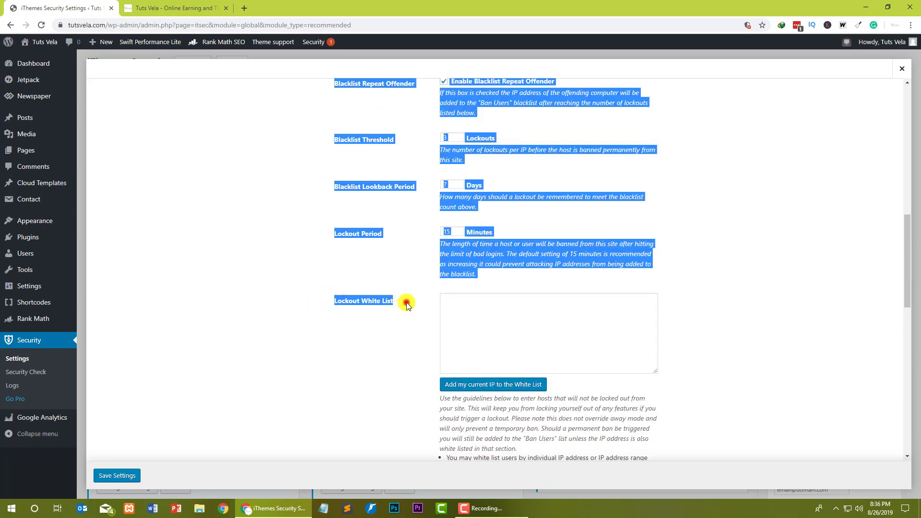
pyautogui.click(405, 300)
pyautogui.click(514, 318)
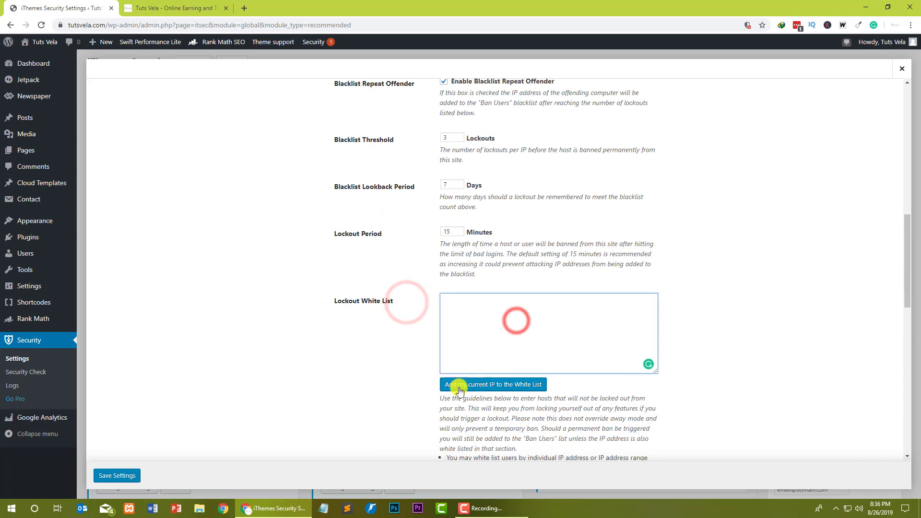
pyautogui.click(486, 387)
pyautogui.moveTo(499, 313); pyautogui.dragTo(426, 291)
pyautogui.press('BackSpace')
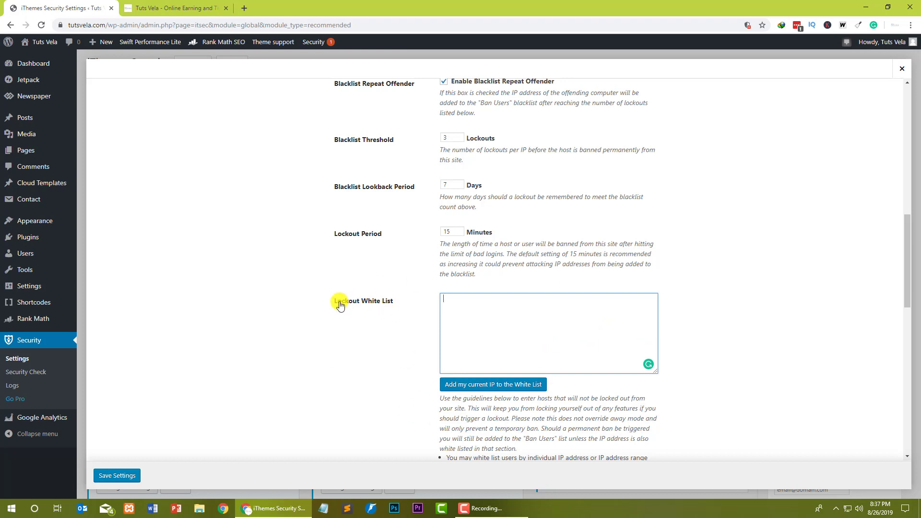
pyautogui.moveTo(327, 299); pyautogui.dragTo(391, 300)
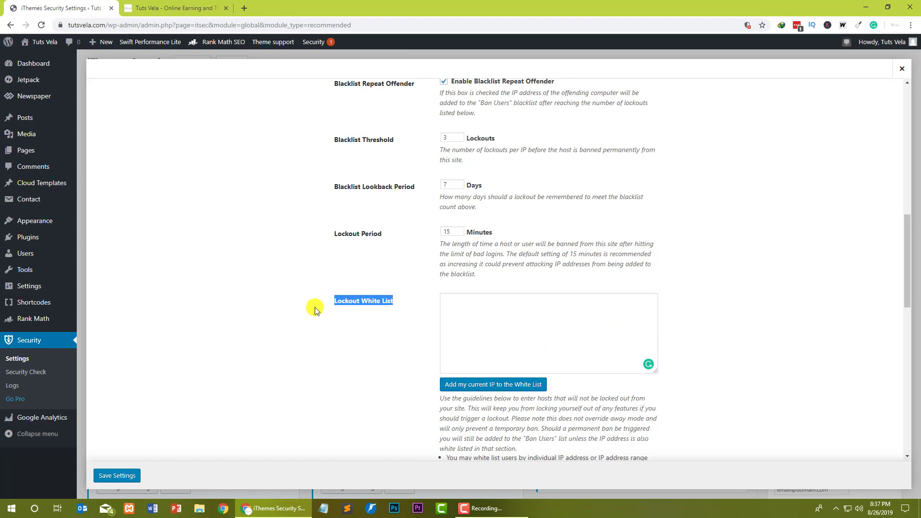
# - Go through the remaining Global Settings from Log Type to Show Error Codes and save the module's settings
pyautogui.click(280, 302)
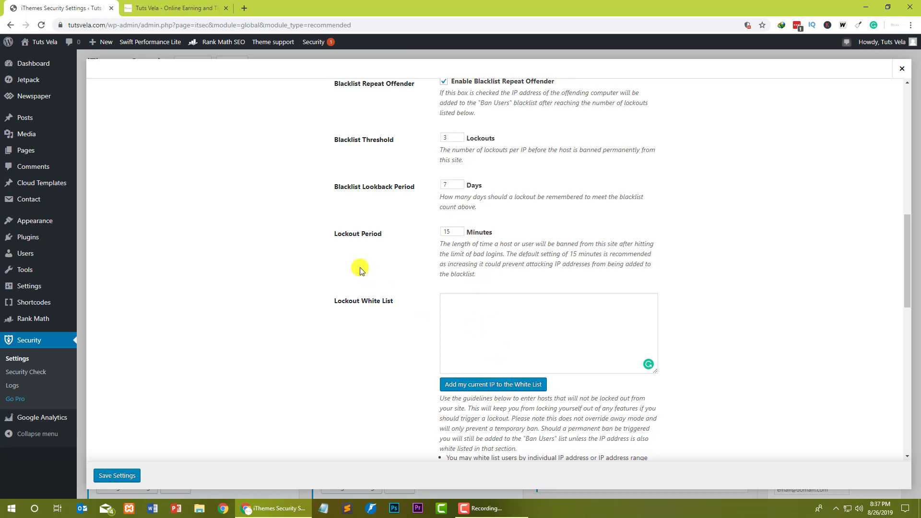
pyautogui.scroll(-4, 359, 272)
pyautogui.scroll(-6, 361, 272)
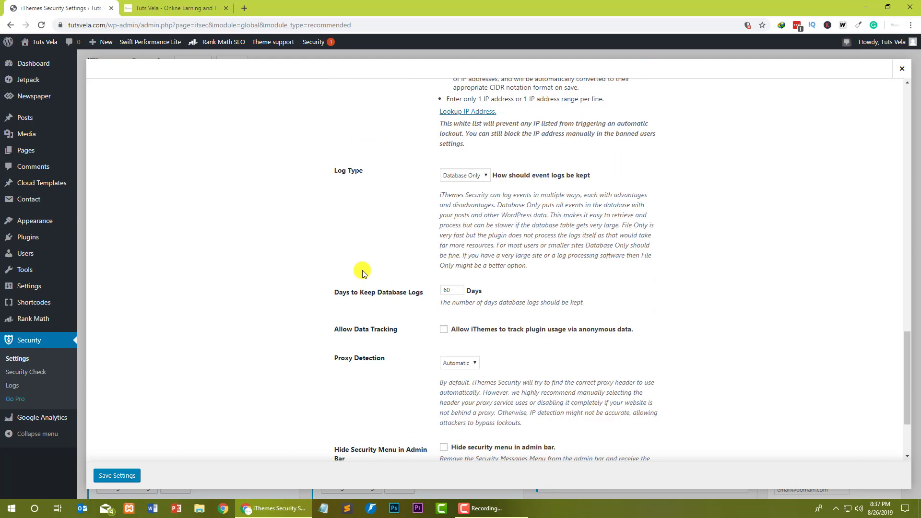
pyautogui.scroll(-3, 541, 197)
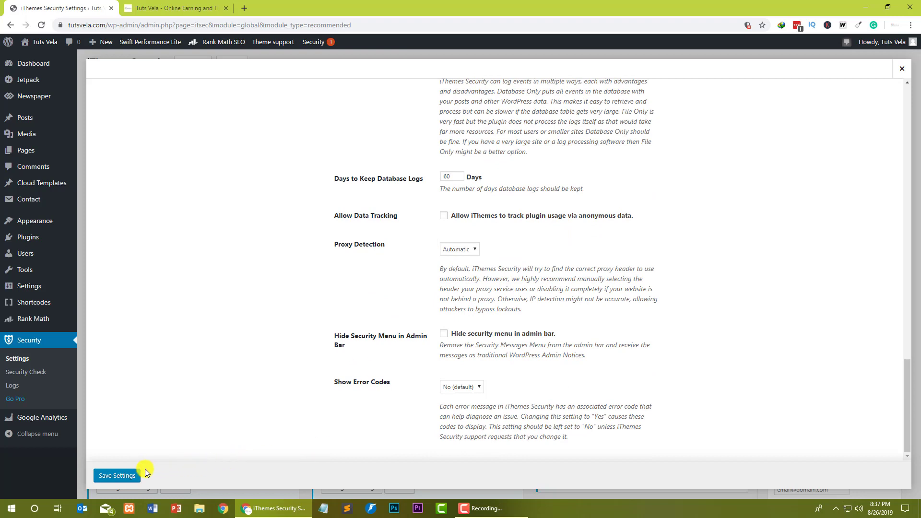
pyautogui.click(126, 477)
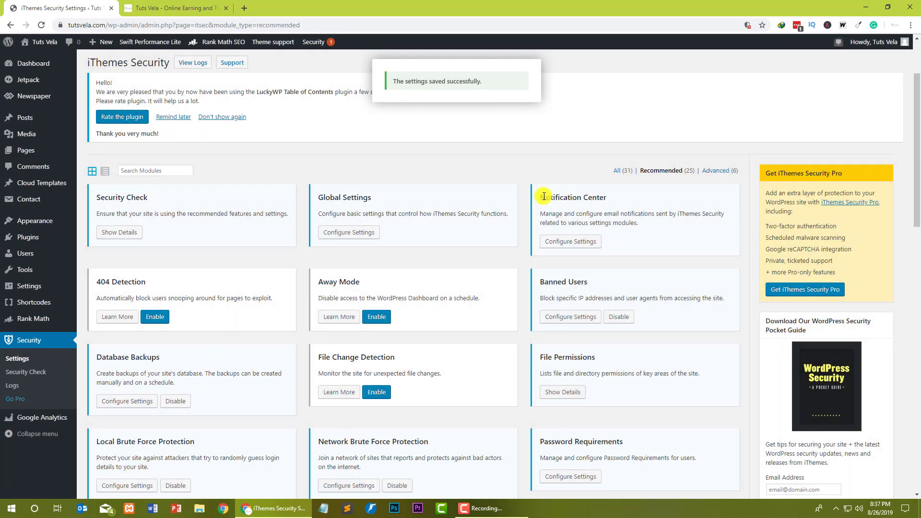
# - Open the configuration of the Notification Center module and read the description of the From Email setting
pyautogui.tripleClick(544, 197)
pyautogui.click(580, 242)
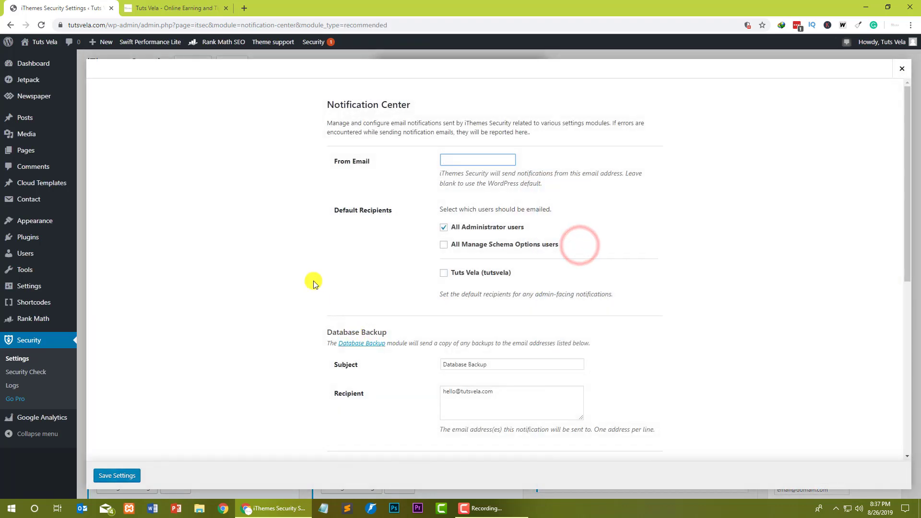
pyautogui.moveTo(328, 160); pyautogui.dragTo(384, 163)
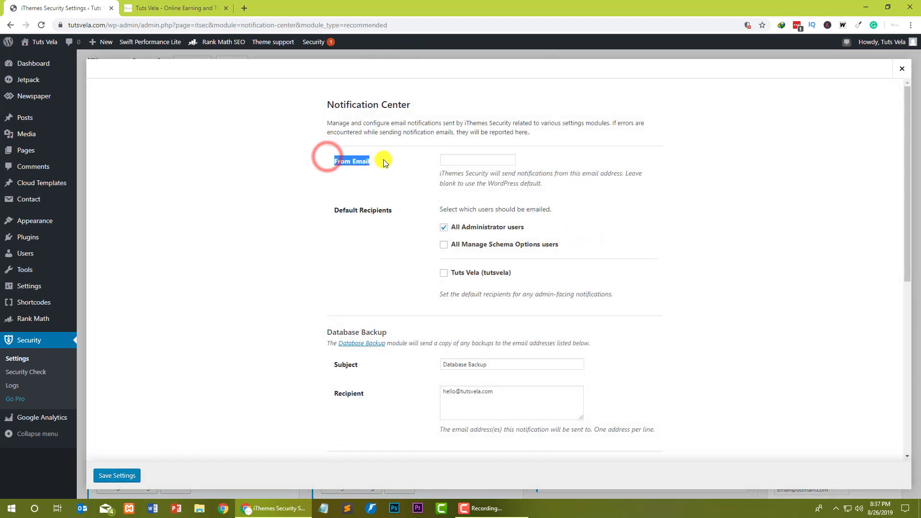
pyautogui.click(398, 192)
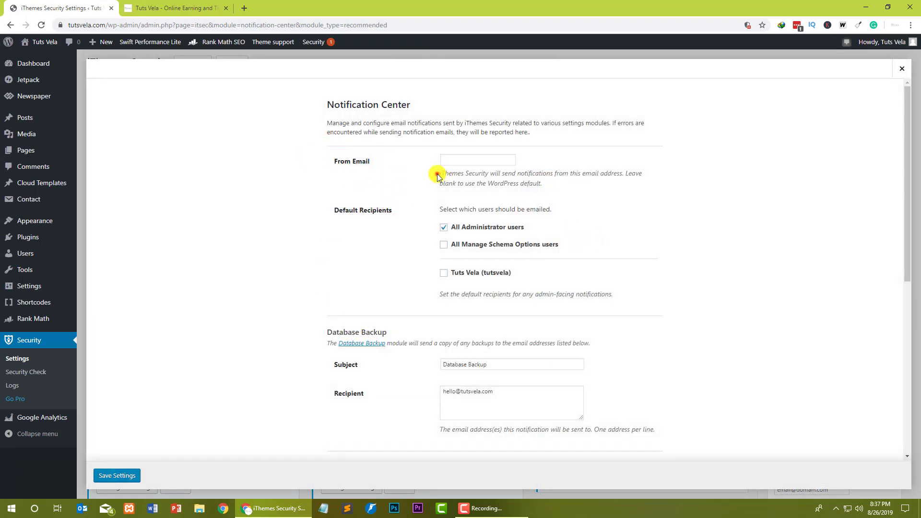
pyautogui.moveTo(437, 176); pyautogui.dragTo(559, 176)
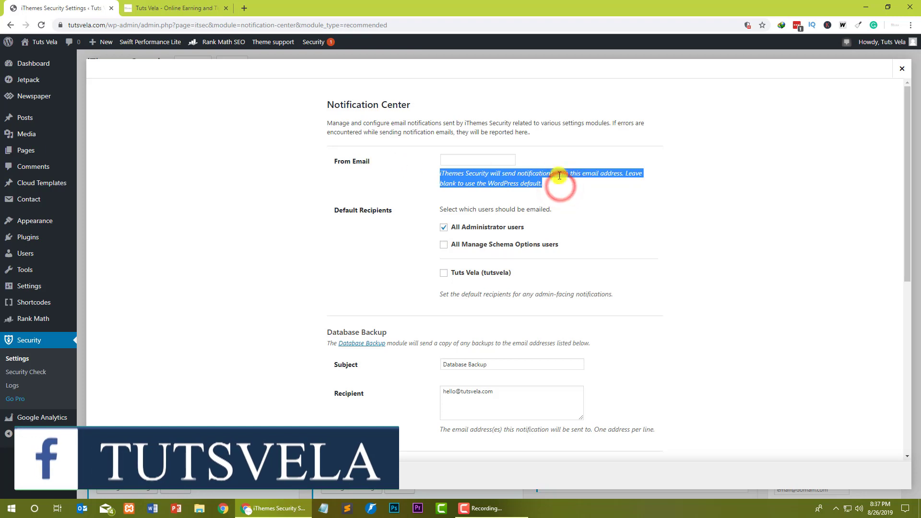
# - Fill in the Notification Center's From Email with the suggested saved email address
pyautogui.click(501, 161)
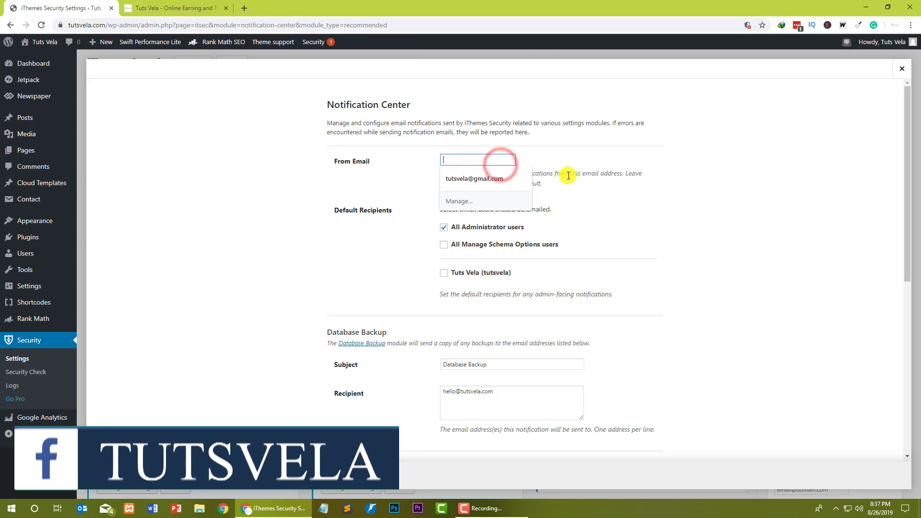
pyautogui.click(606, 197)
pyautogui.click(493, 157)
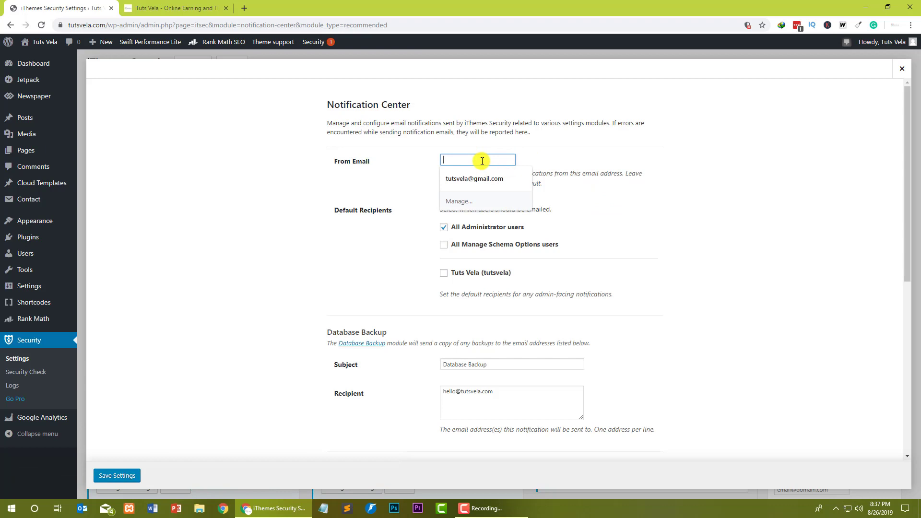
pyautogui.click(499, 179)
pyautogui.click(497, 163)
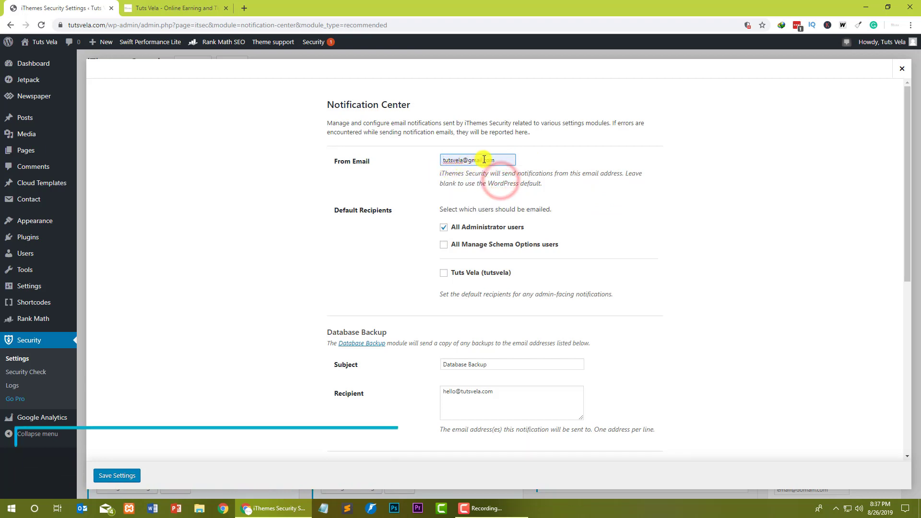
pyautogui.click(411, 182)
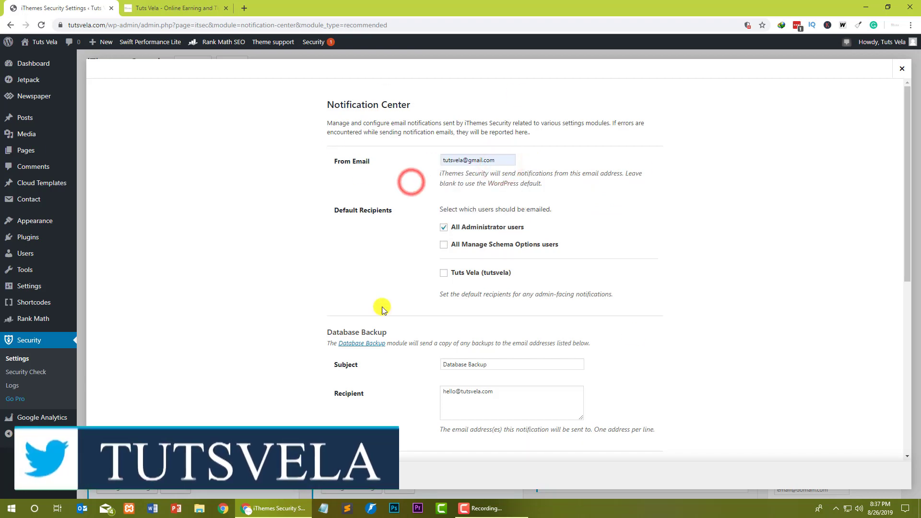
pyautogui.click(517, 166)
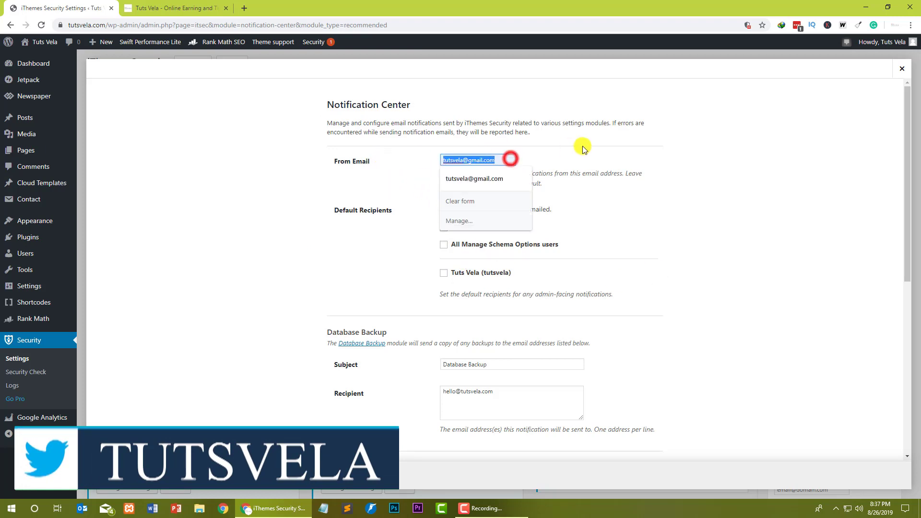
pyautogui.click(402, 197)
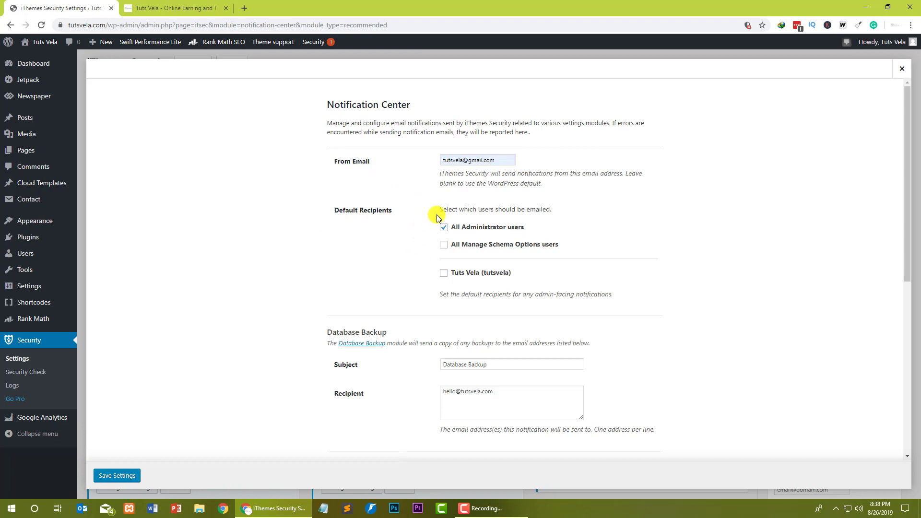
# - Review the Default Recipients section and the subject and recipient of the Database Backup notification
pyautogui.moveTo(403, 206); pyautogui.dragTo(329, 209)
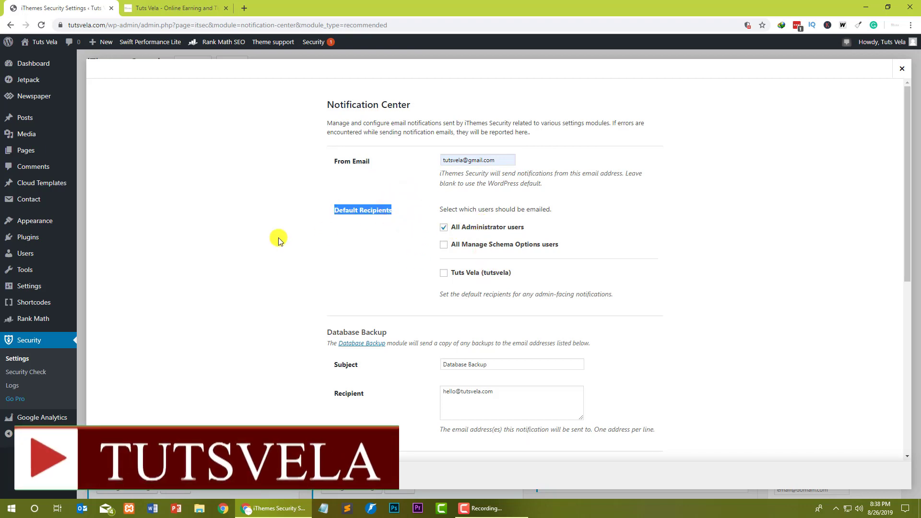
pyautogui.scroll(-3, 246, 249)
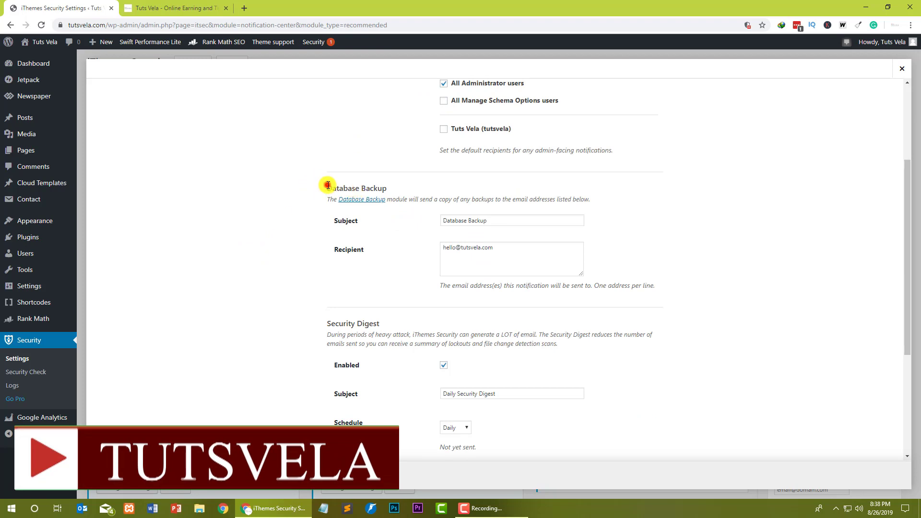
pyautogui.moveTo(328, 185); pyautogui.dragTo(404, 187)
pyautogui.click(404, 187)
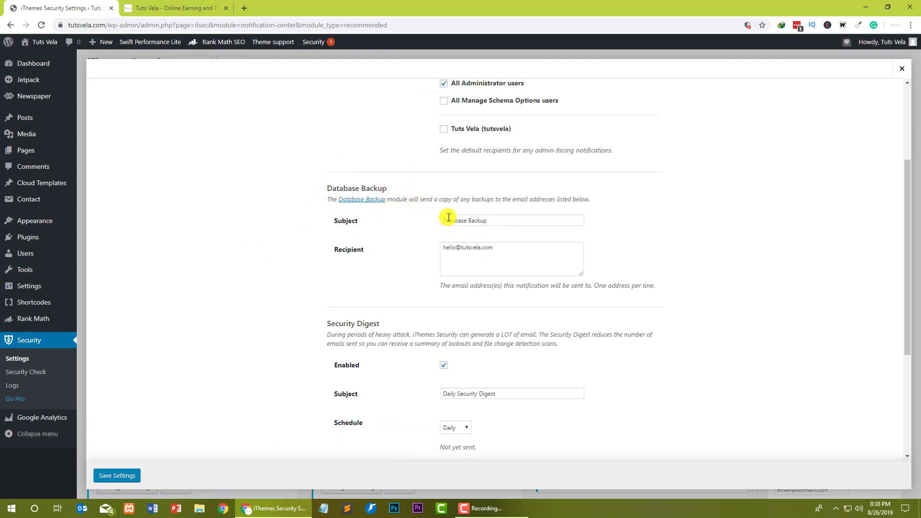
pyautogui.moveTo(494, 214); pyautogui.dragTo(424, 214)
pyautogui.click(380, 236)
pyautogui.moveTo(368, 254); pyautogui.dragTo(334, 255)
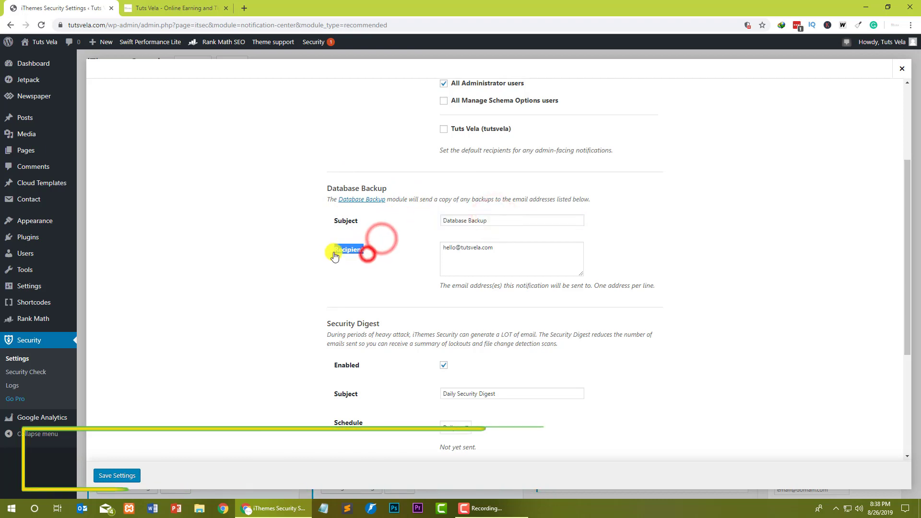
pyautogui.click(434, 251)
pyautogui.click(510, 251)
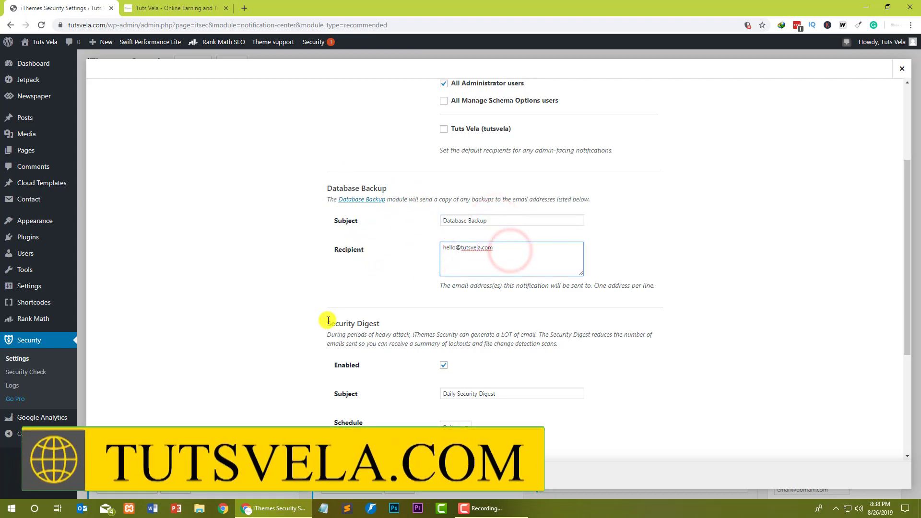
# - Keep the Security Digest schedule at Daily with Default Recipients, and check the subject of the Site Lockouts notification
pyautogui.scroll(-4, 328, 320)
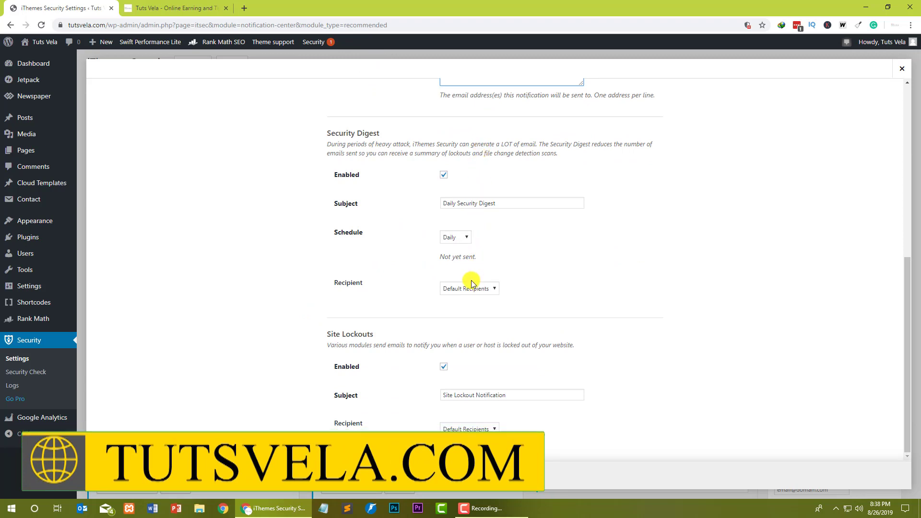
pyautogui.click(451, 237)
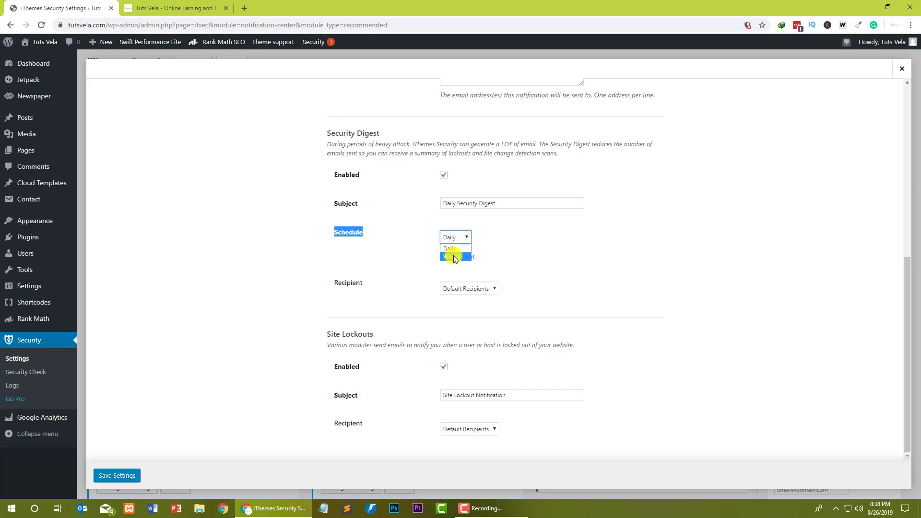
pyautogui.click(444, 248)
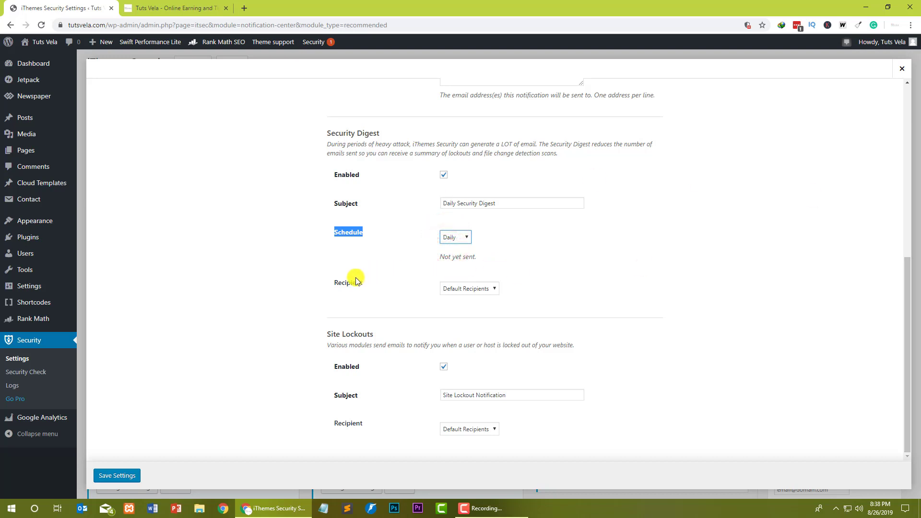
pyautogui.click(463, 289)
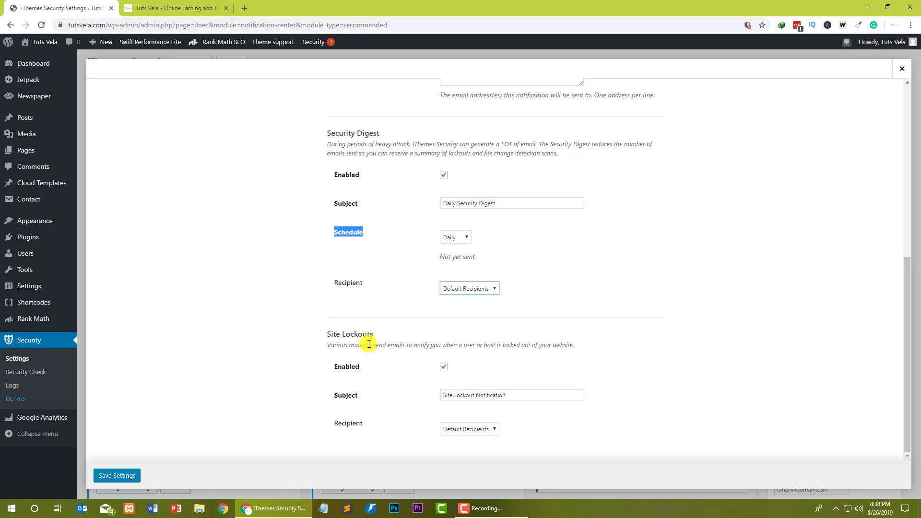
pyautogui.moveTo(515, 397); pyautogui.dragTo(443, 394)
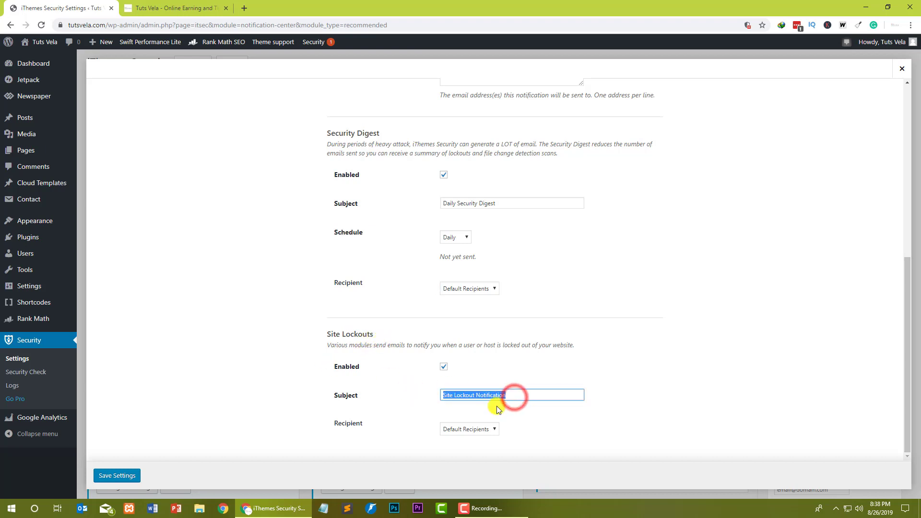
pyautogui.click(341, 379)
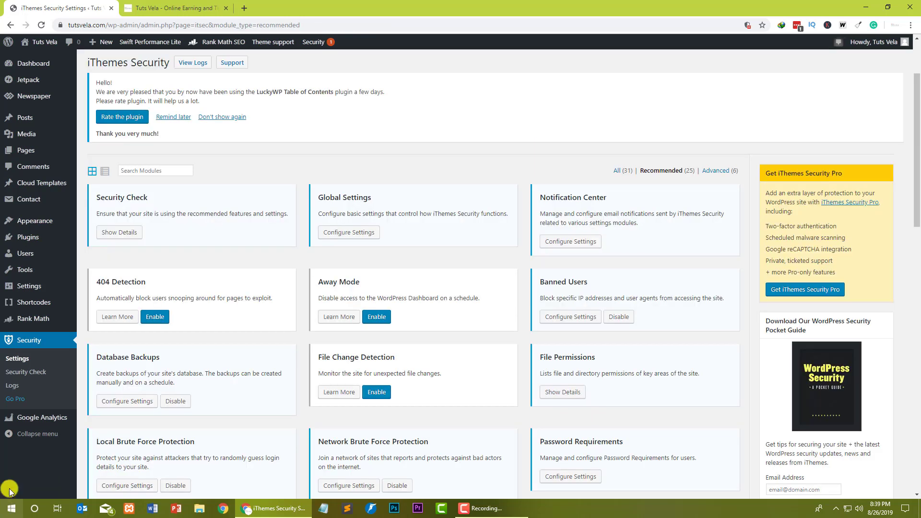
# - Read the description of the 404 Detection module and enable the module
pyautogui.moveTo(96, 280); pyautogui.dragTo(148, 282)
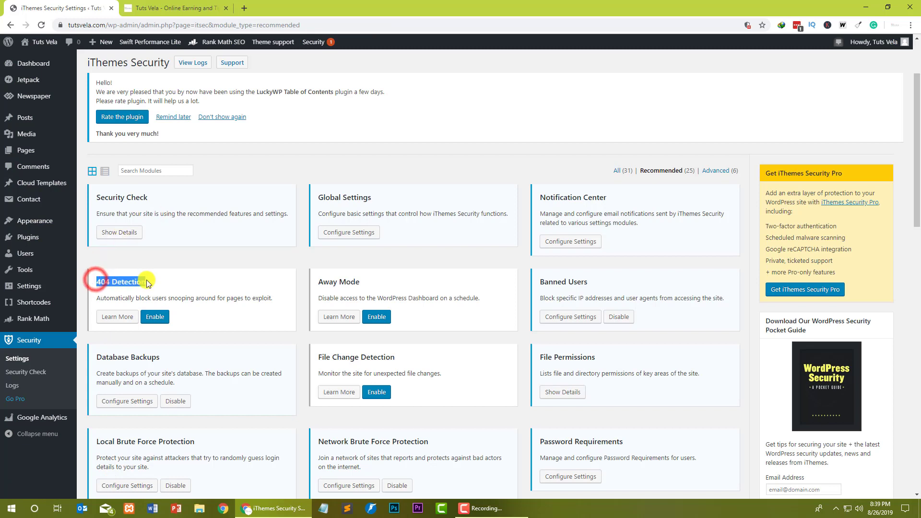
pyautogui.click(150, 296)
pyautogui.moveTo(100, 298); pyautogui.dragTo(277, 301)
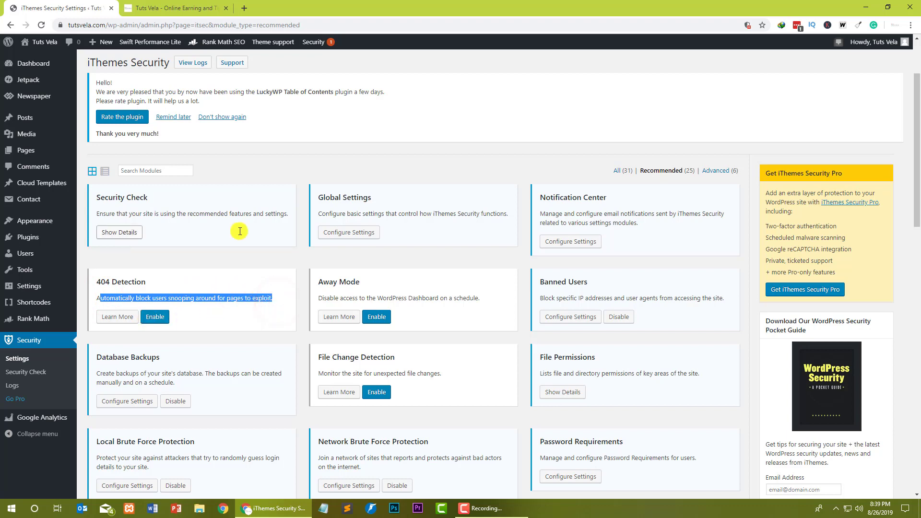
pyautogui.click(206, 296)
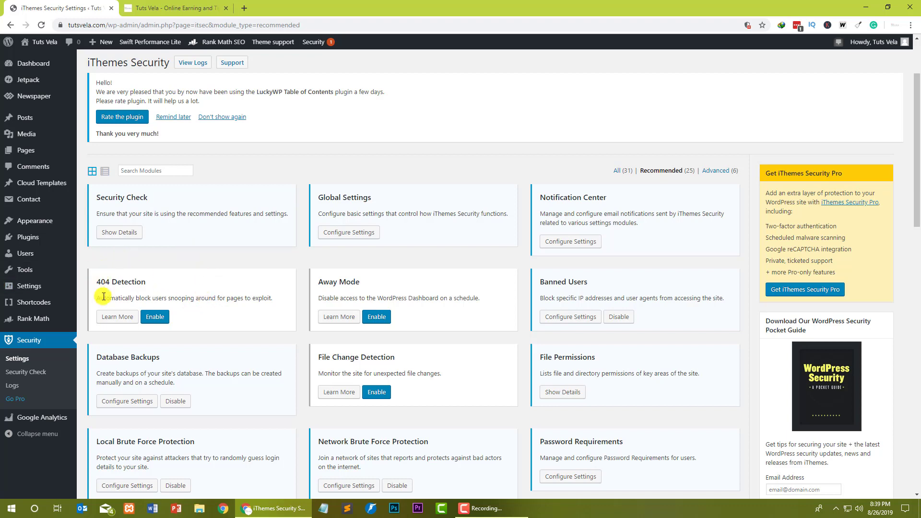
pyautogui.click(163, 317)
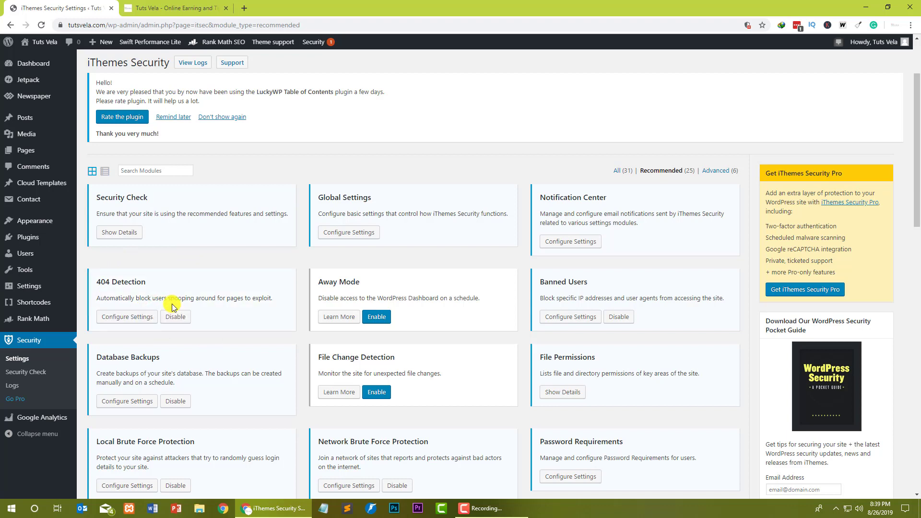
# - Open the 404 Detection configuration, keep the check period at 5 minutes and set the Error Threshold to 5 errors
pyautogui.click(126, 317)
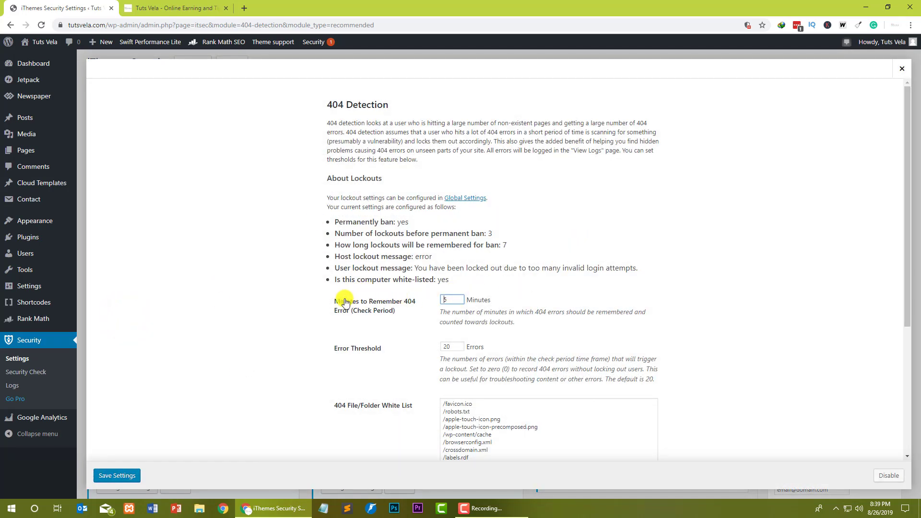
pyautogui.moveTo(332, 302); pyautogui.dragTo(400, 313)
pyautogui.click(417, 317)
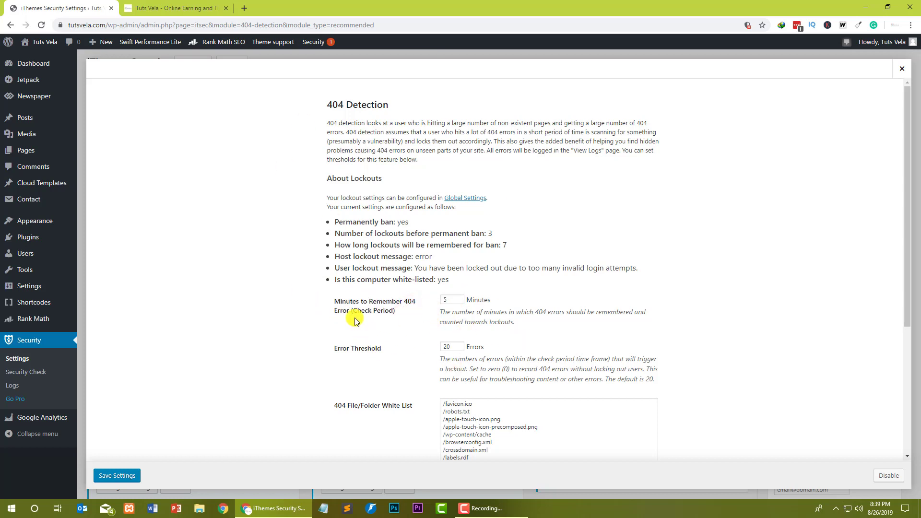
pyautogui.doubleClick(449, 300)
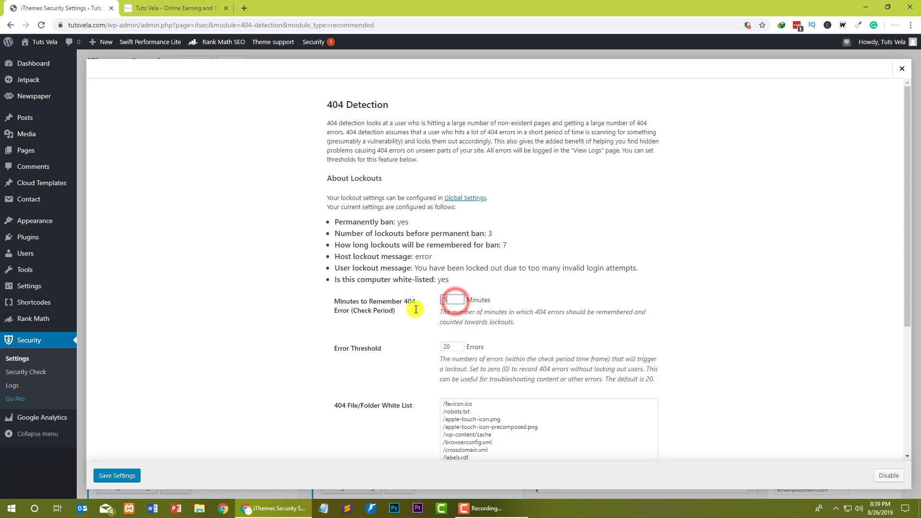
pyautogui.doubleClick(457, 345)
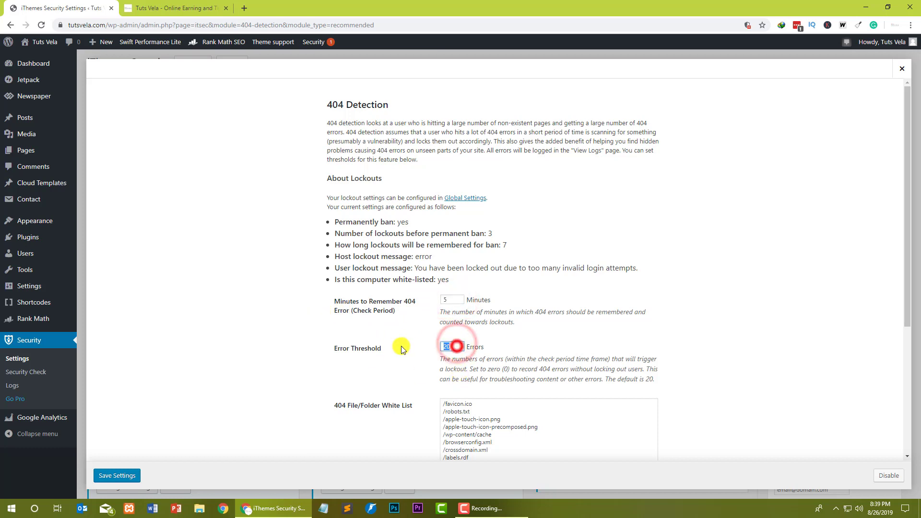
pyautogui.write('5')
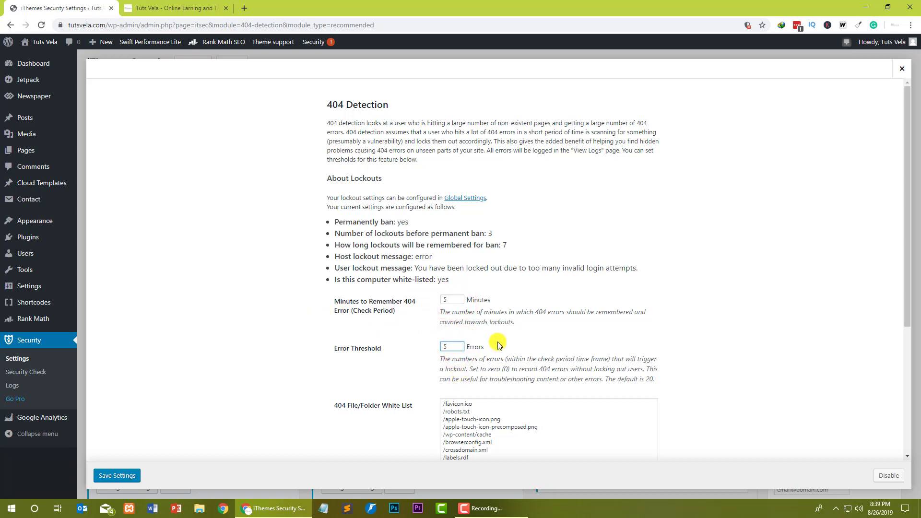
pyautogui.doubleClick(468, 347)
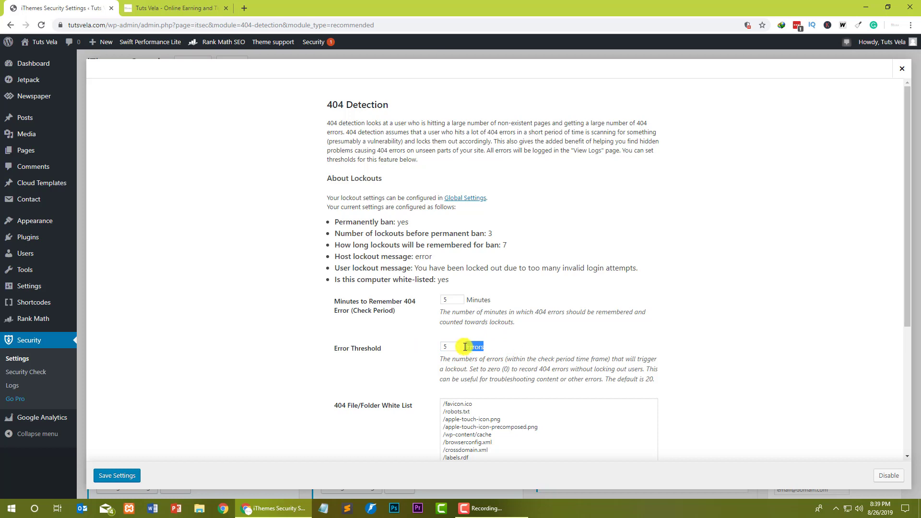
# - Keep the 404 error check period at 5 minutes and set the Error Threshold to 10 errors
pyautogui.moveTo(407, 301); pyautogui.dragTo(335, 303)
pyautogui.click(421, 334)
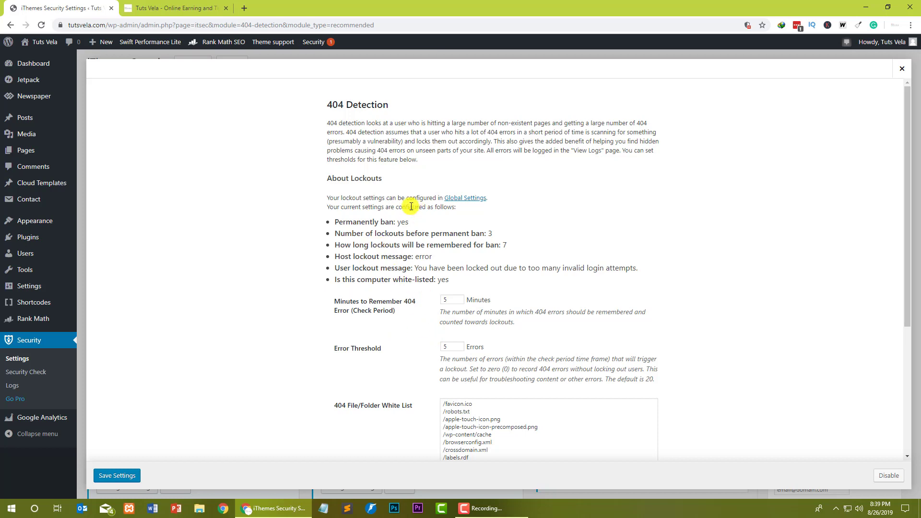
pyautogui.moveTo(458, 303); pyautogui.dragTo(350, 302)
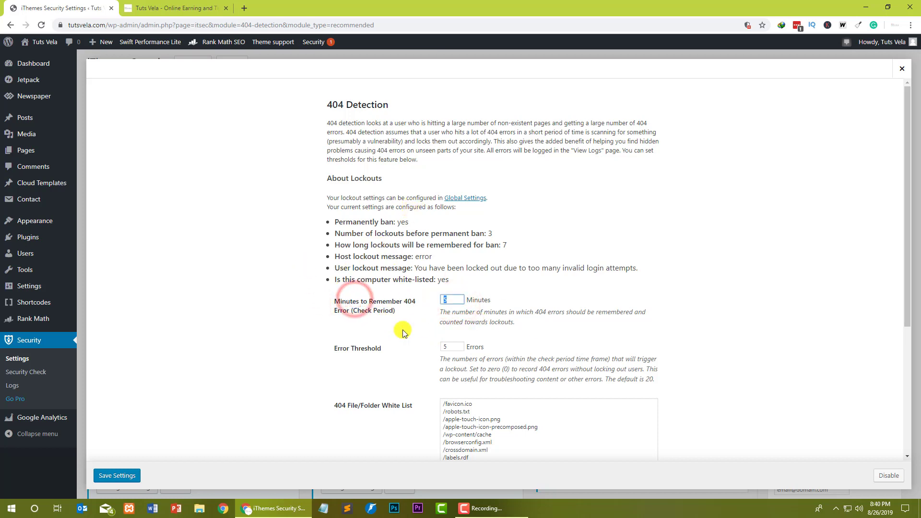
pyautogui.moveTo(454, 350); pyautogui.dragTo(440, 351)
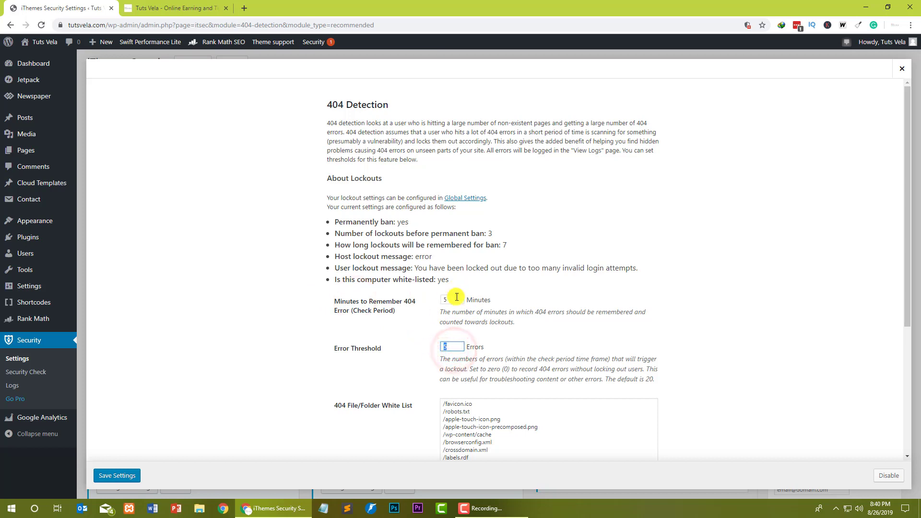
pyautogui.moveTo(457, 296); pyautogui.dragTo(394, 313)
pyautogui.moveTo(448, 298); pyautogui.dragTo(415, 299)
pyautogui.click(460, 346)
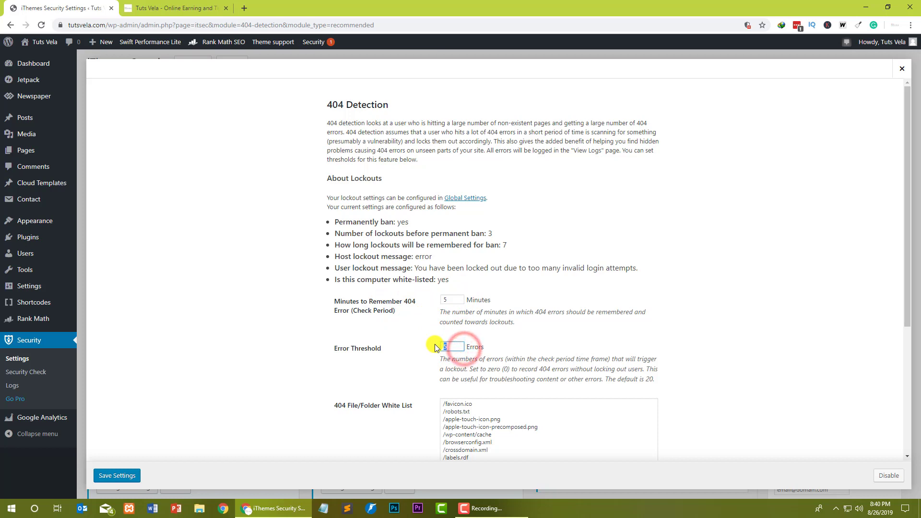
pyautogui.click(632, 330)
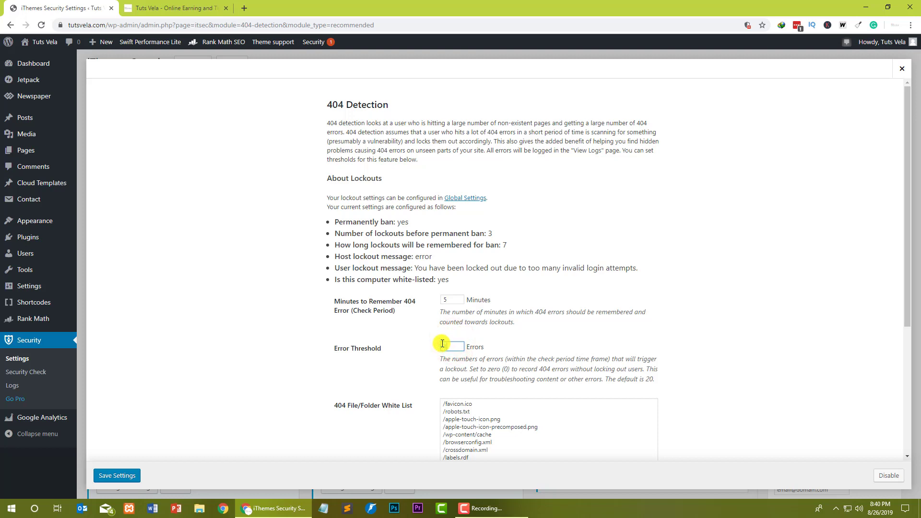
pyautogui.click(566, 320)
pyautogui.click(455, 346)
pyautogui.click(408, 343)
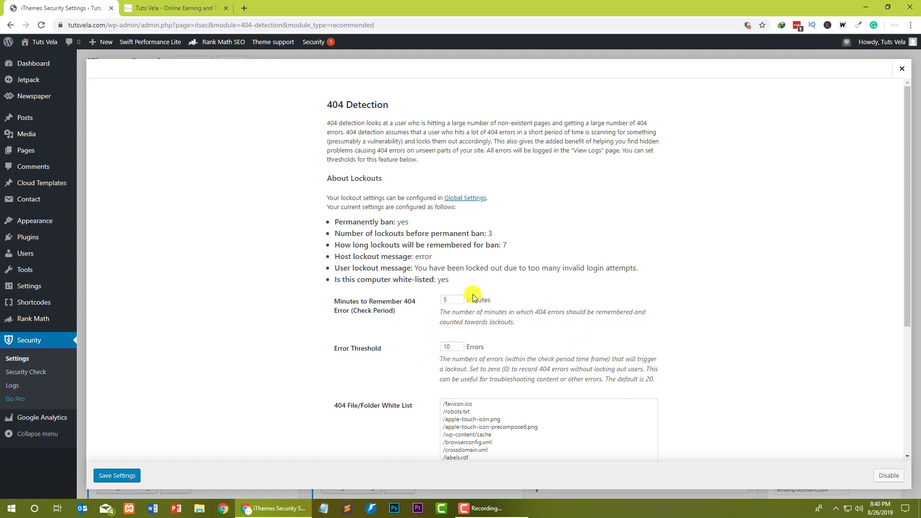
pyautogui.scroll(-3, 465, 296)
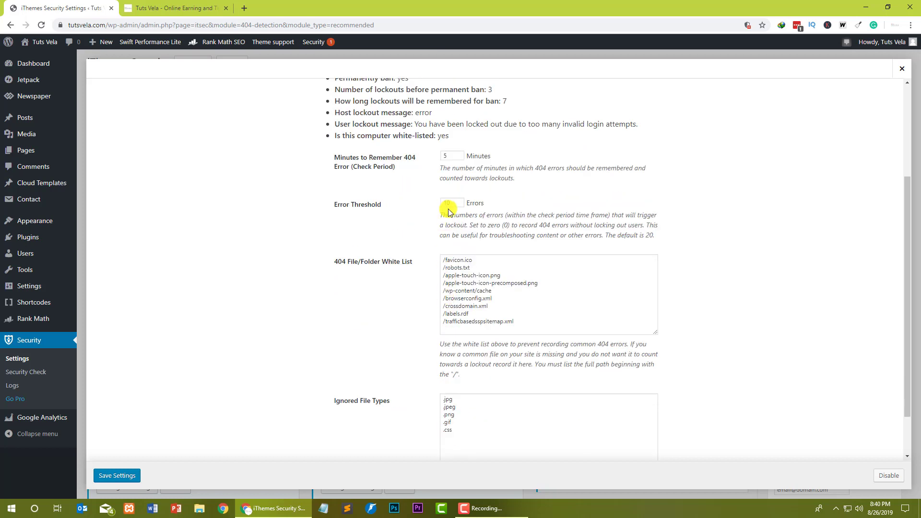
pyautogui.doubleClick(446, 156)
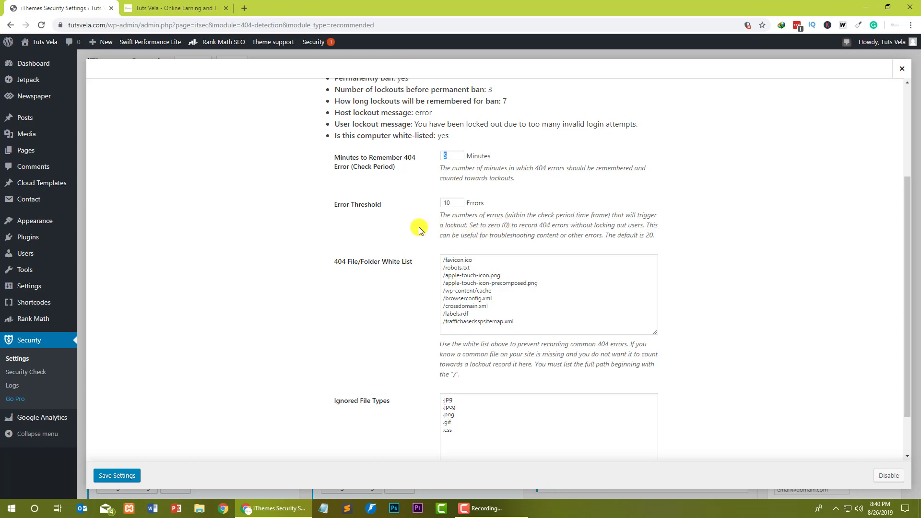
# - Review the file and folder paths in the 404 File/Folder White List
pyautogui.scroll(-1, 418, 230)
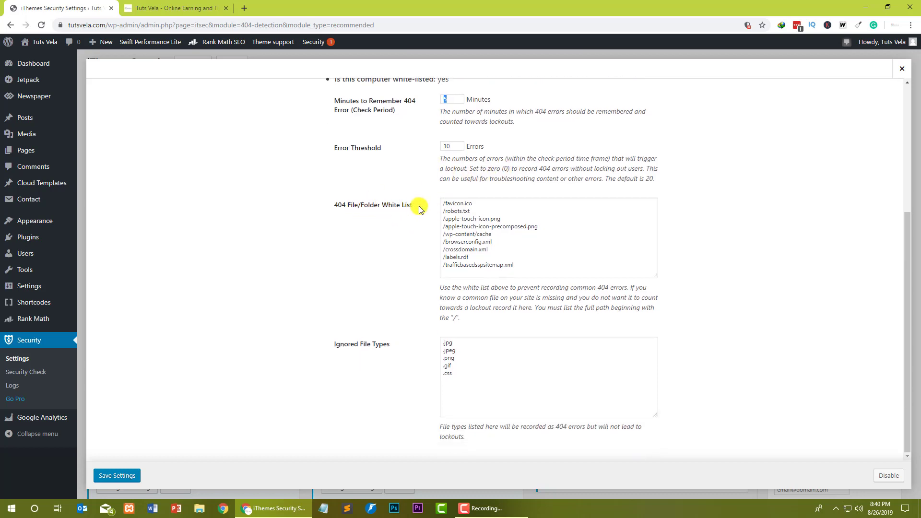
pyautogui.moveTo(365, 211); pyautogui.dragTo(329, 205)
pyautogui.moveTo(535, 267); pyautogui.dragTo(436, 246)
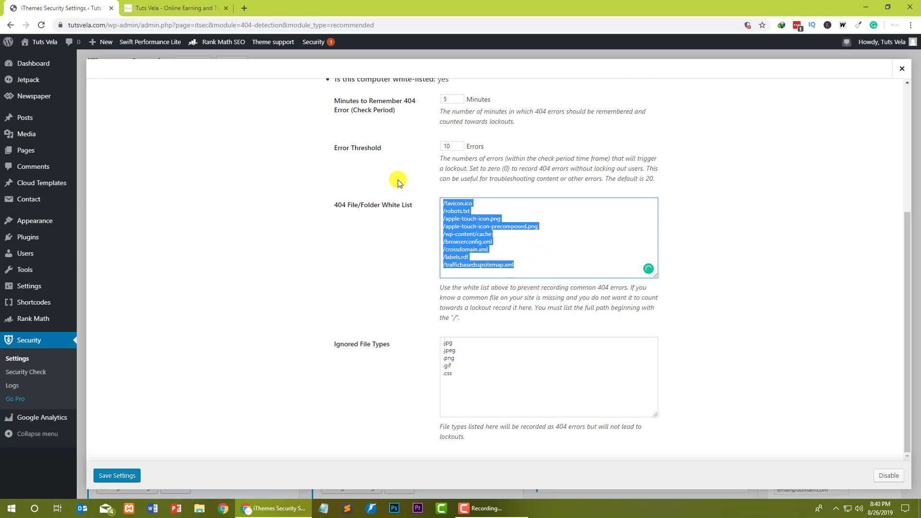
pyautogui.moveTo(398, 182); pyautogui.dragTo(424, 199)
pyautogui.click(538, 258)
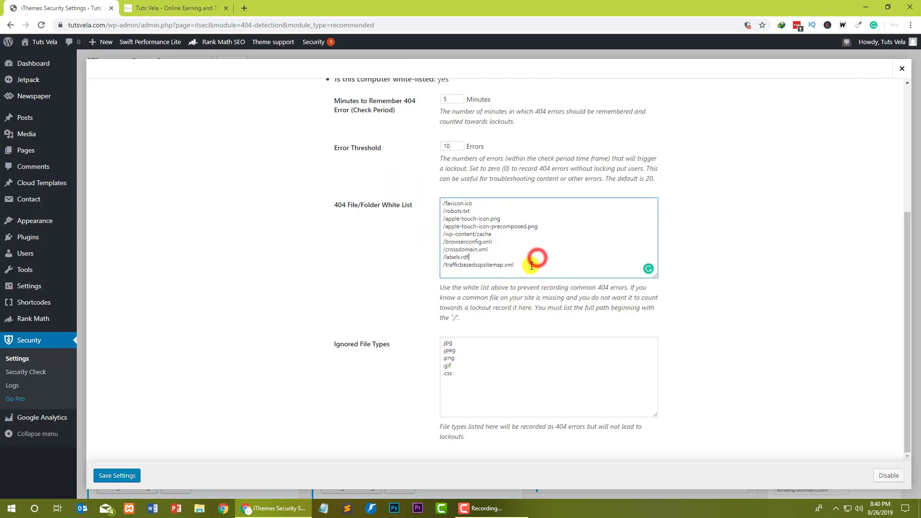
pyautogui.moveTo(532, 266); pyautogui.dragTo(422, 198)
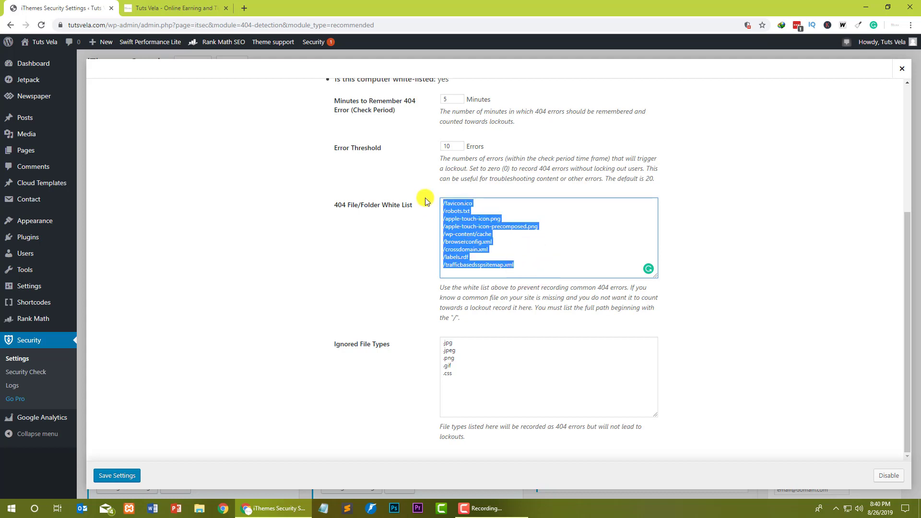
pyautogui.click(571, 284)
pyautogui.moveTo(542, 261); pyautogui.dragTo(405, 164)
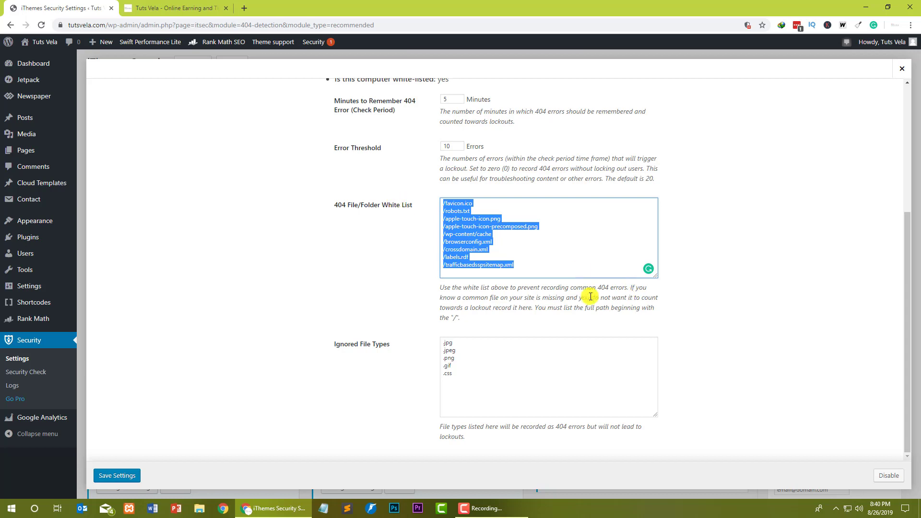
pyautogui.click(568, 256)
pyautogui.moveTo(539, 261); pyautogui.dragTo(411, 164)
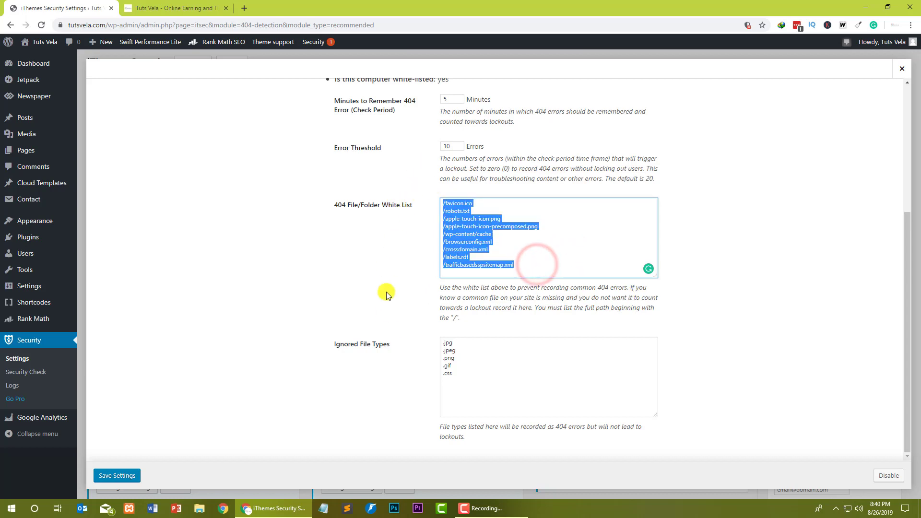
# - Check the Ignored File Types list and save the 404 Detection settings
pyautogui.moveTo(308, 329); pyautogui.dragTo(442, 352)
pyautogui.click(441, 352)
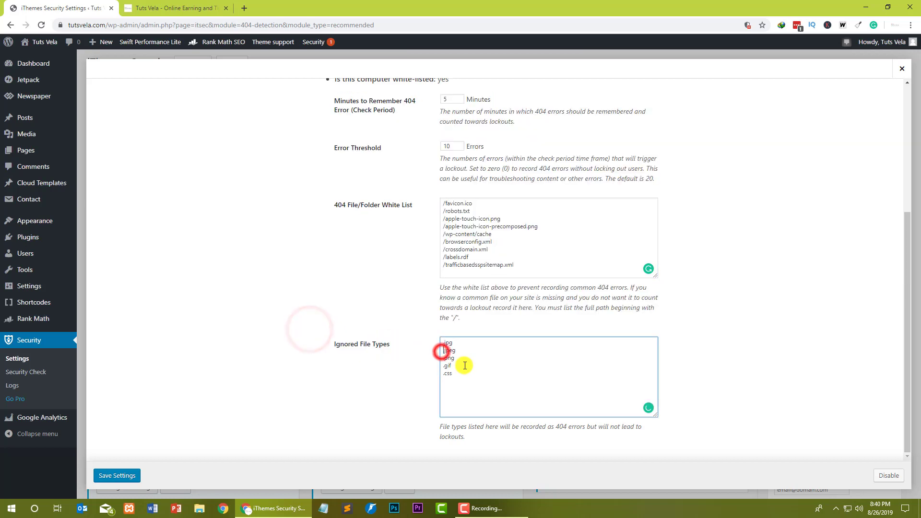
pyautogui.click(124, 477)
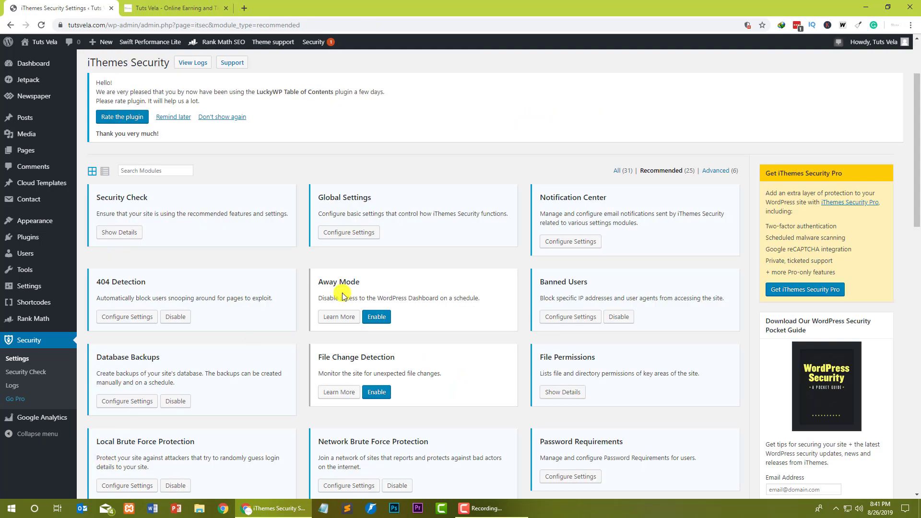
# - Read the full description of the Away Mode module and close it without enabling the module
pyautogui.tripleClick(318, 282)
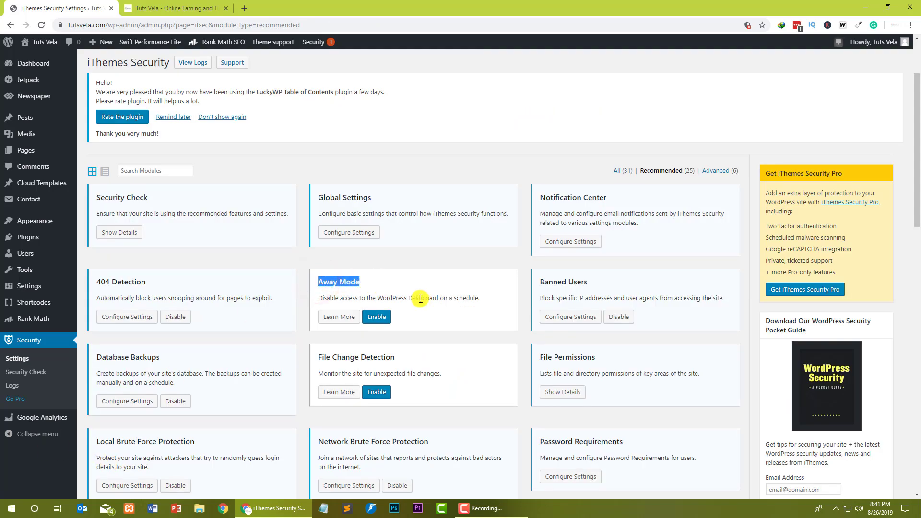
pyautogui.click(377, 290)
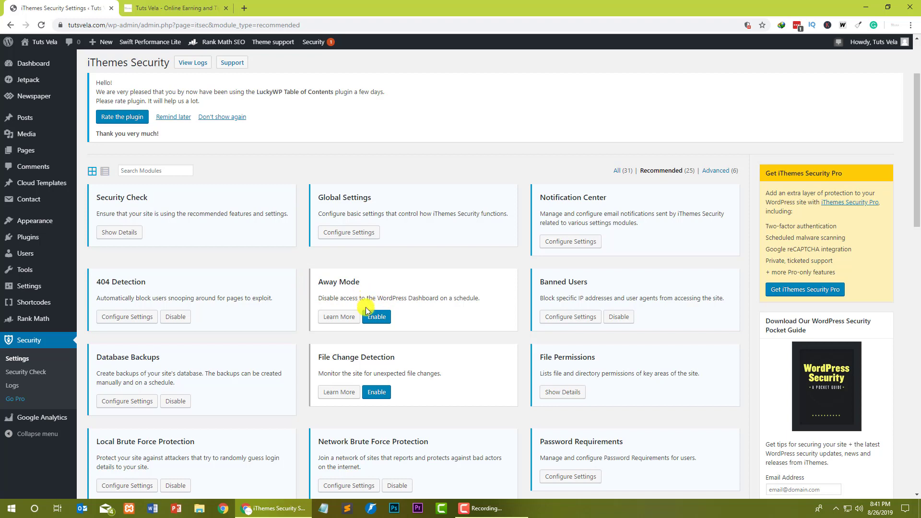
pyautogui.click(331, 317)
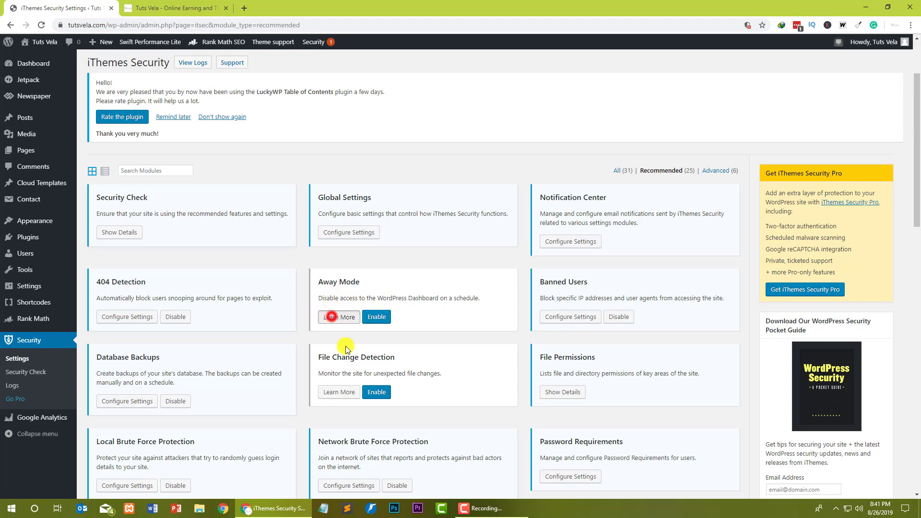
pyautogui.moveTo(341, 122); pyautogui.dragTo(439, 141)
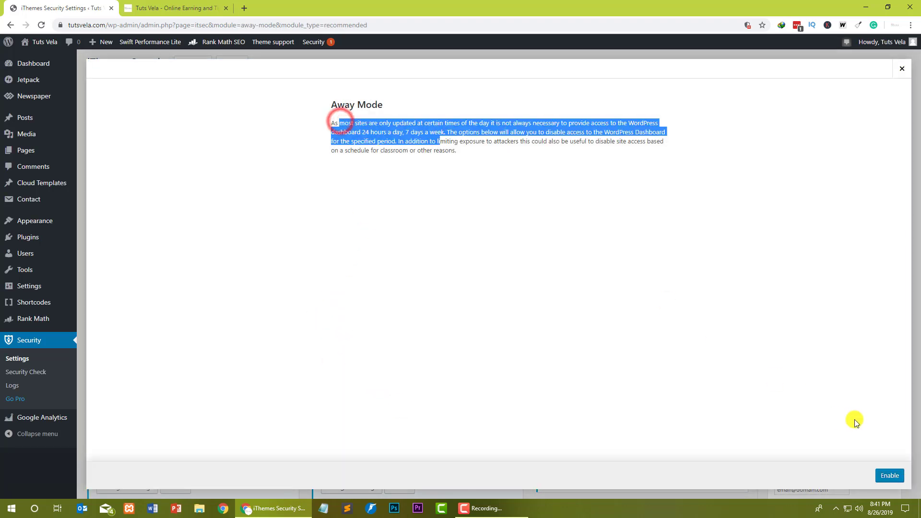
pyautogui.click(900, 70)
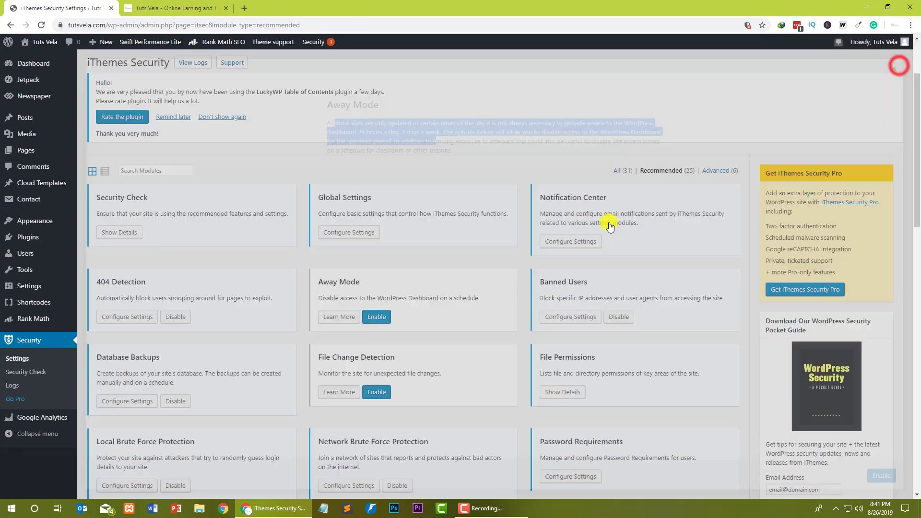
pyautogui.moveTo(365, 283); pyautogui.dragTo(319, 281)
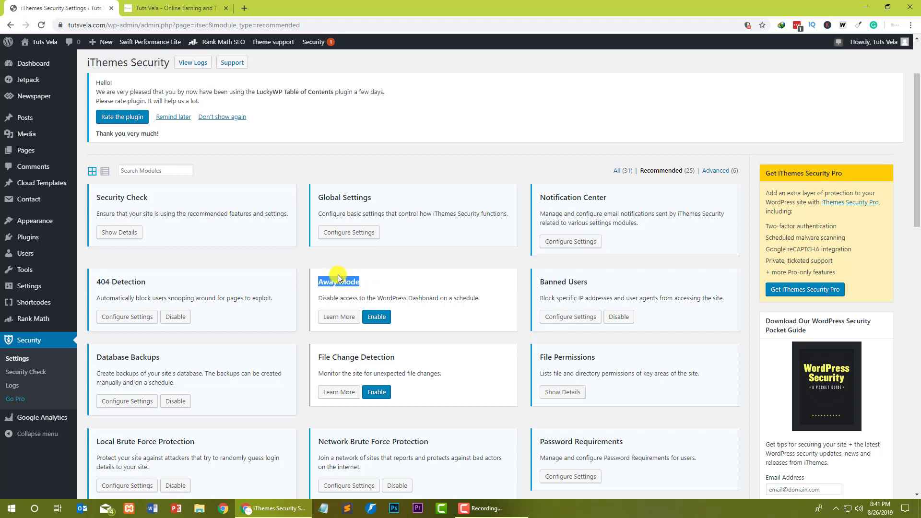
pyautogui.click(404, 298)
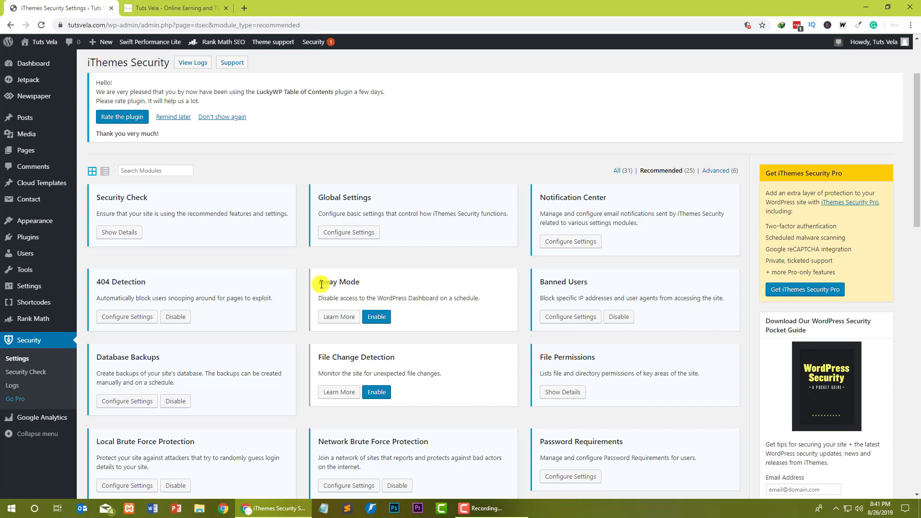
pyautogui.moveTo(321, 284); pyautogui.dragTo(368, 283)
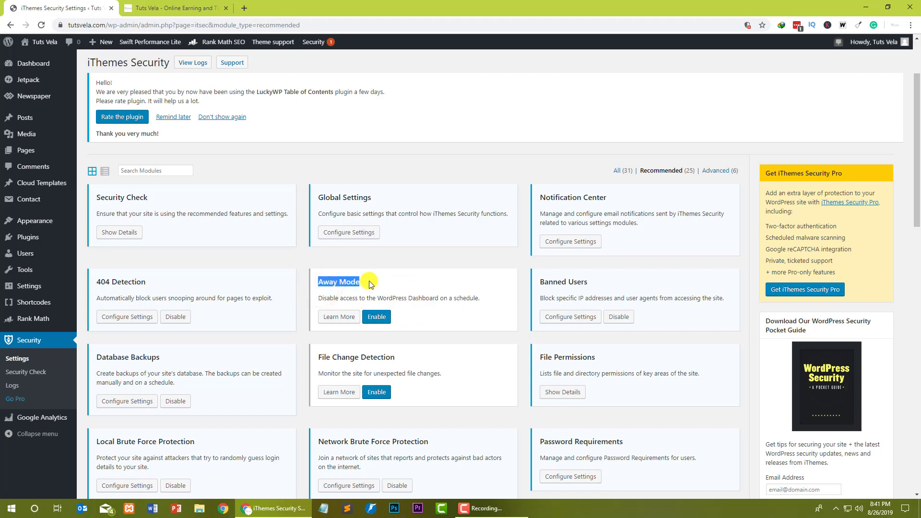
# - Open the Banned Users configuration and enable HackRepair.com's blacklist feature under Default Blacklist
pyautogui.moveTo(540, 282); pyautogui.dragTo(603, 280)
pyautogui.click(586, 286)
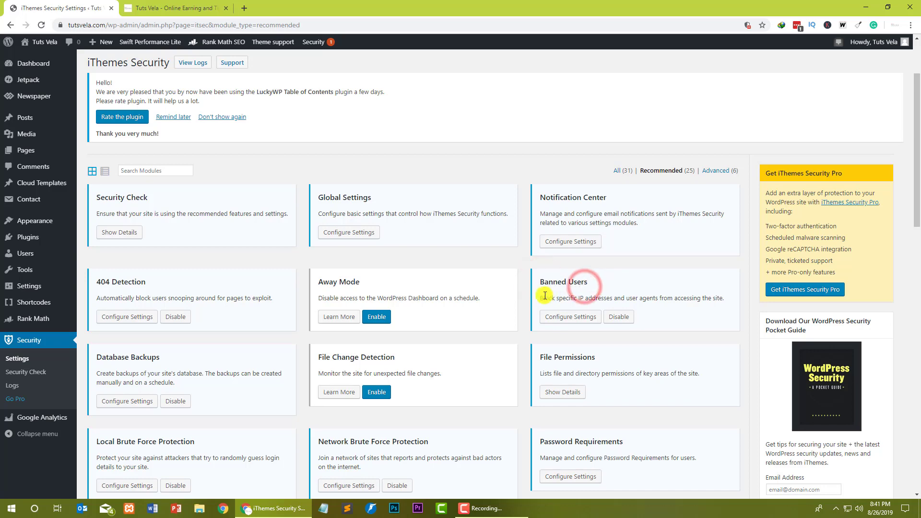
pyautogui.moveTo(542, 297); pyautogui.dragTo(722, 295)
pyautogui.click(578, 316)
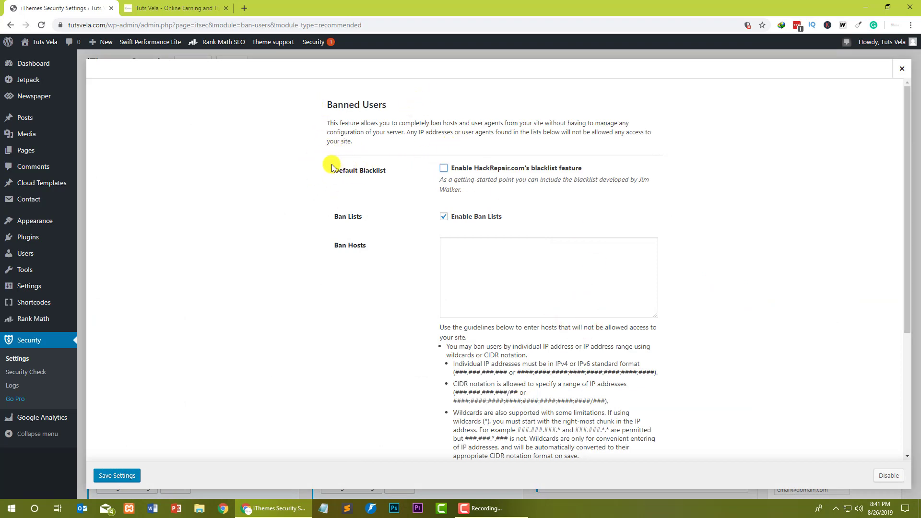
pyautogui.moveTo(330, 168); pyautogui.dragTo(406, 174)
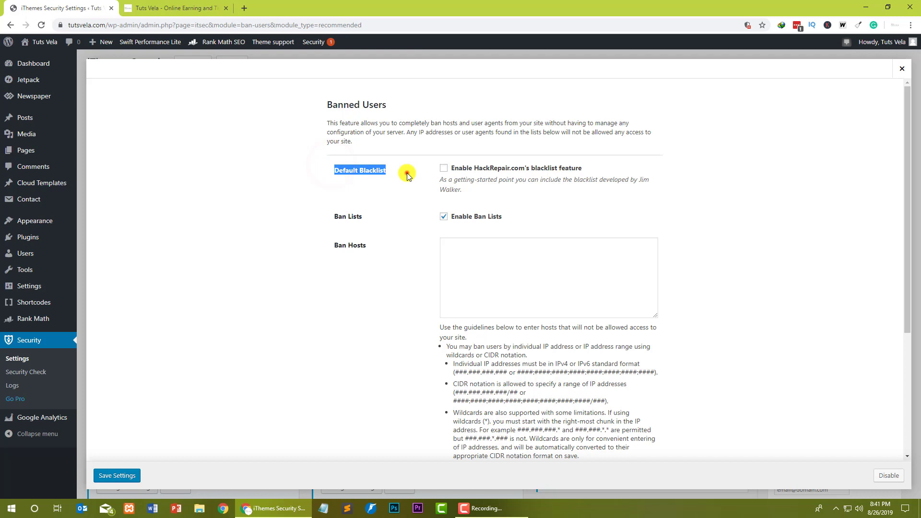
pyautogui.click(442, 169)
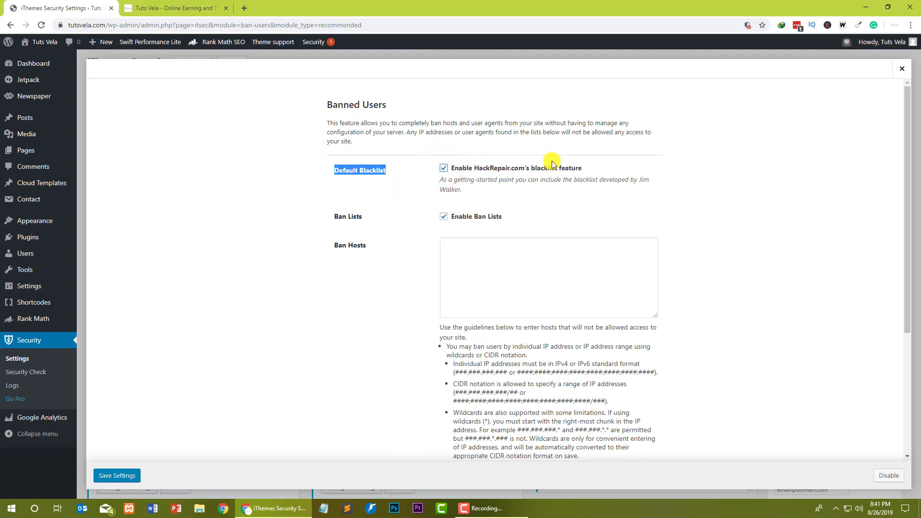
# - Open the HackRepair.com website named in the Default Blacklist option in a new browser tab and look through its home page
pyautogui.moveTo(473, 169); pyautogui.dragTo(532, 171)
pyautogui.rightClick(531, 170)
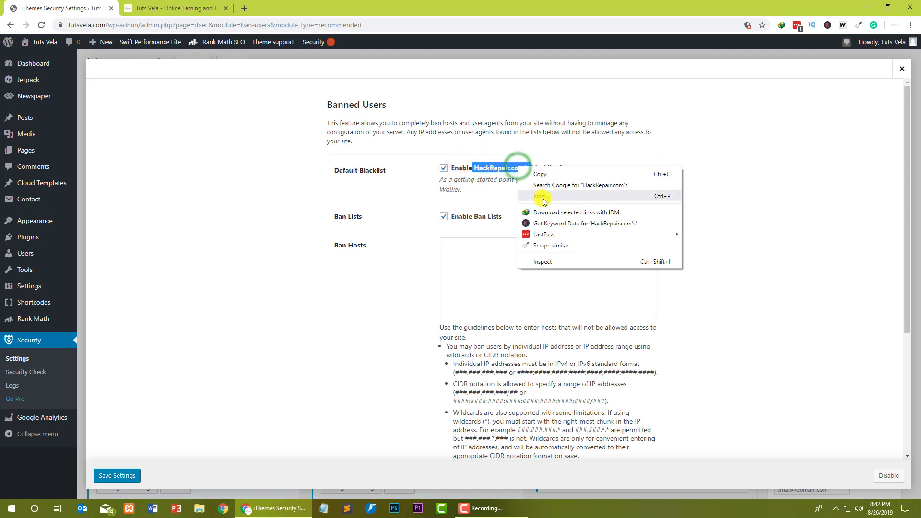
pyautogui.click(691, 142)
pyautogui.moveTo(603, 169); pyautogui.dragTo(531, 169)
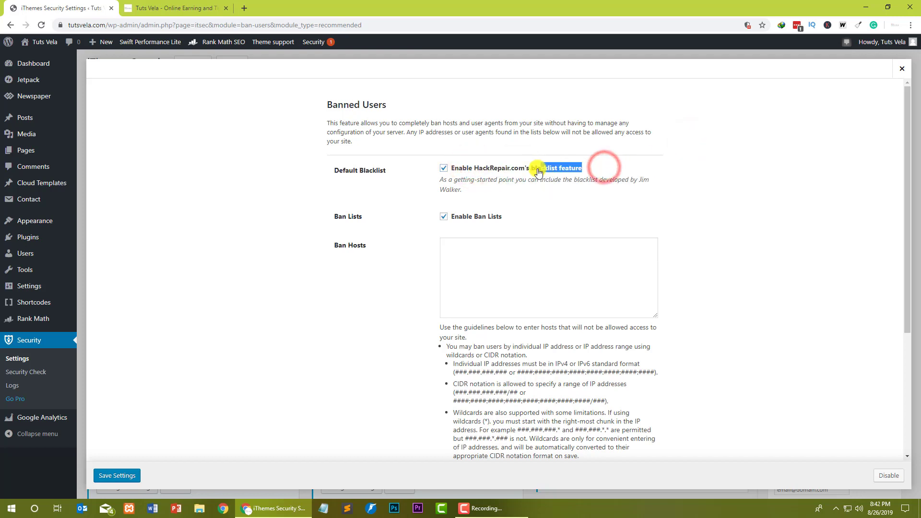
pyautogui.click(700, 169)
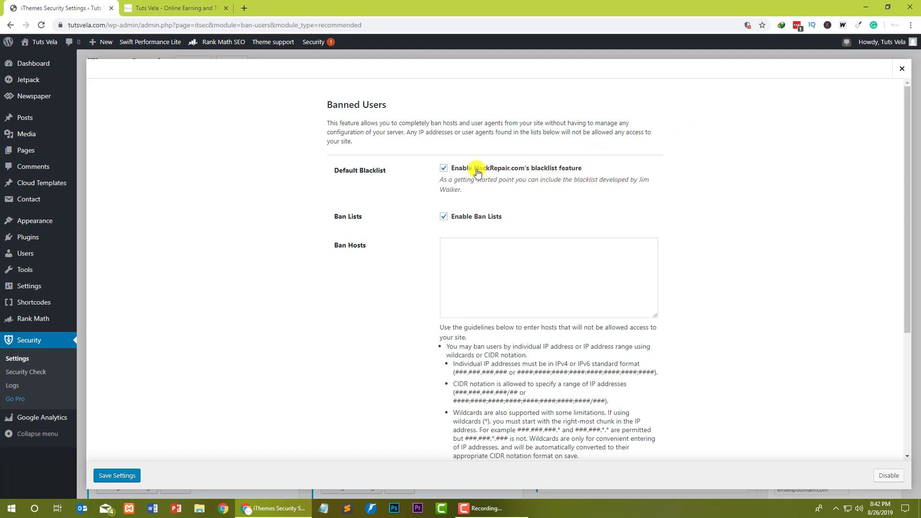
pyautogui.moveTo(474, 168); pyautogui.dragTo(527, 171)
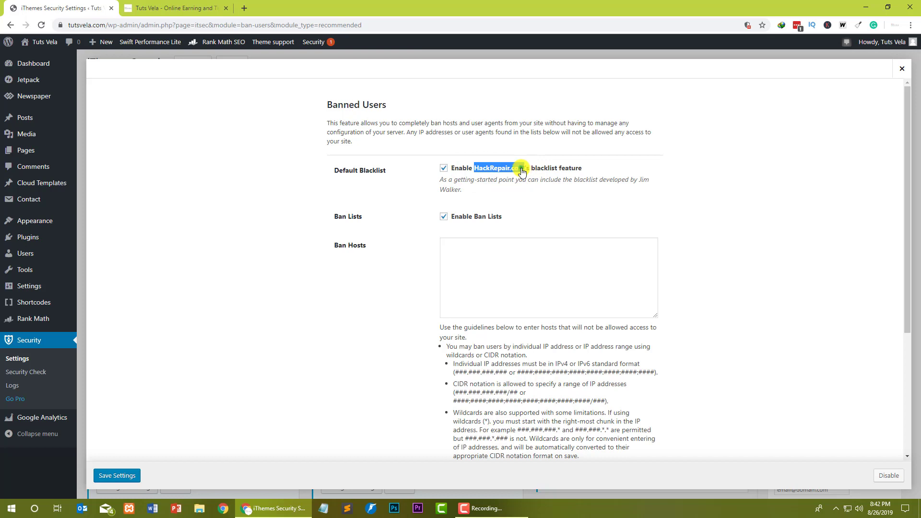
pyautogui.rightClick(522, 171)
pyautogui.click(539, 187)
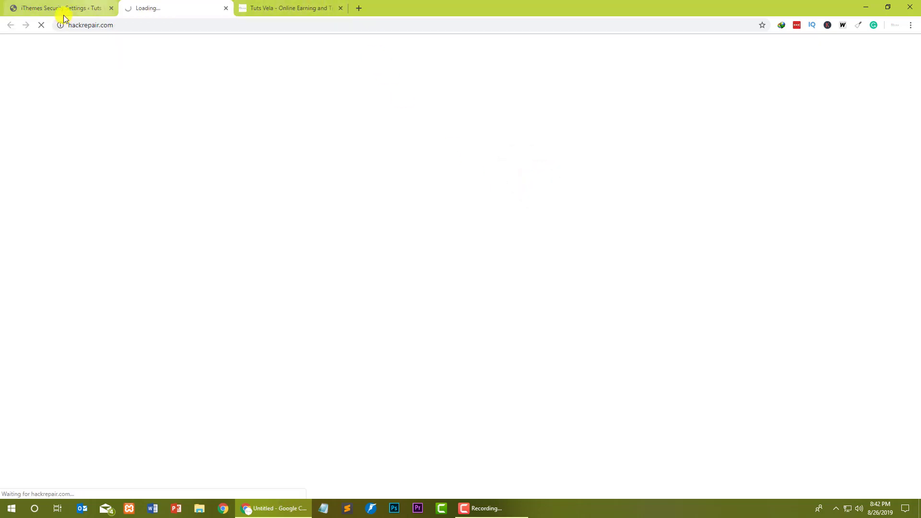
pyautogui.click(116, 31)
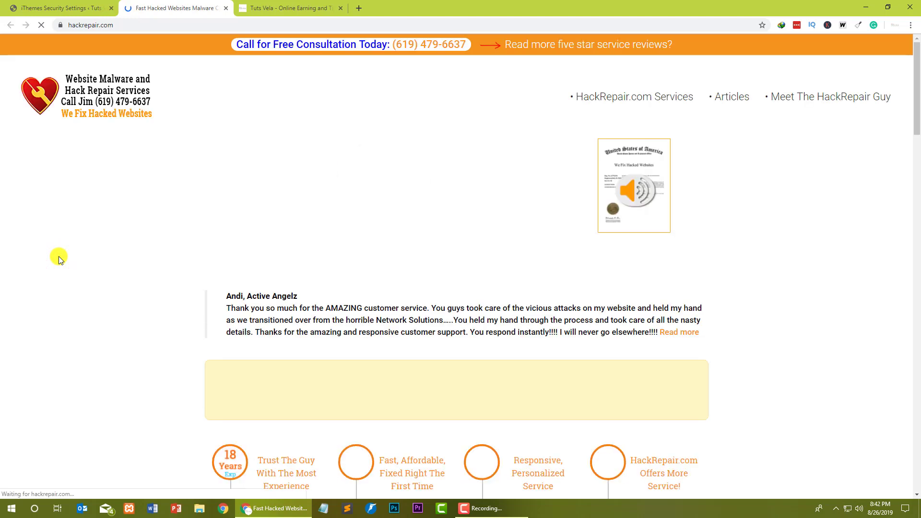
pyautogui.scroll(-10, 126, 219)
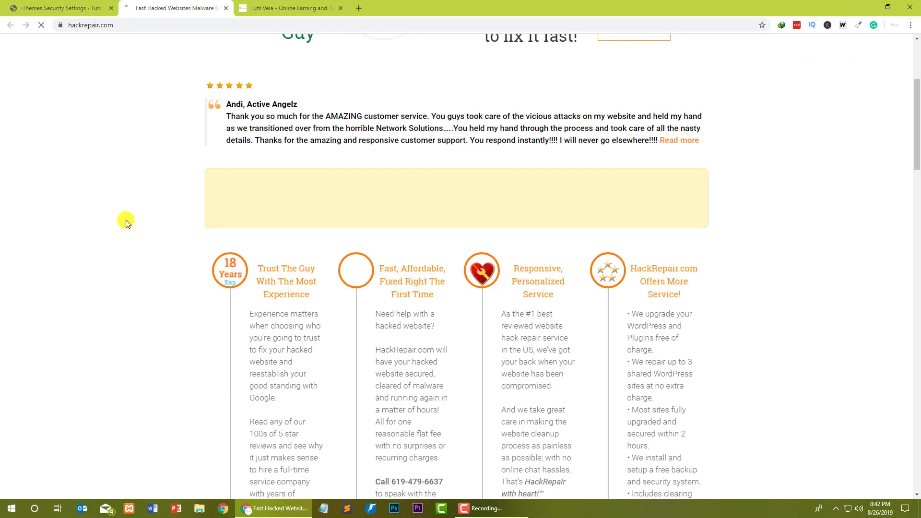
# - Close the HackRepair.com tab and save the Banned Users settings with Ban Lists left enabled and the ban fields empty
pyautogui.scroll(-6, 225, 160)
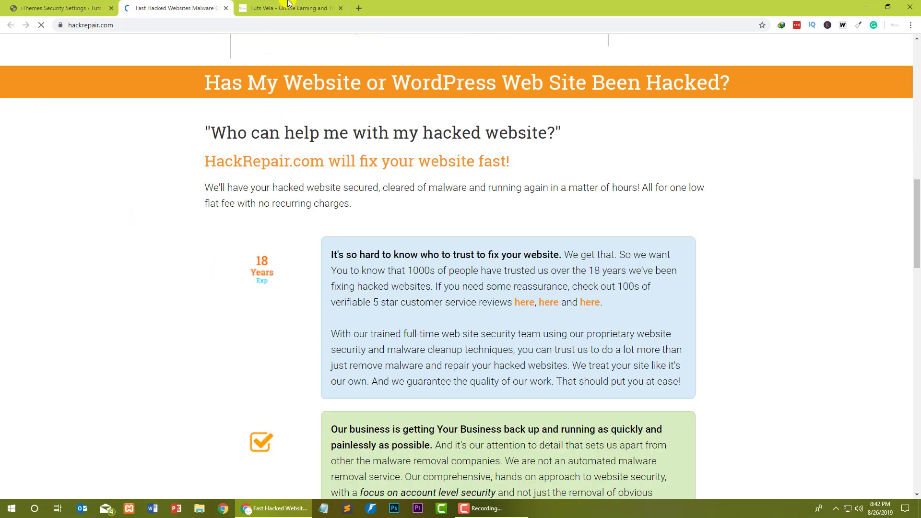
pyautogui.click(226, 8)
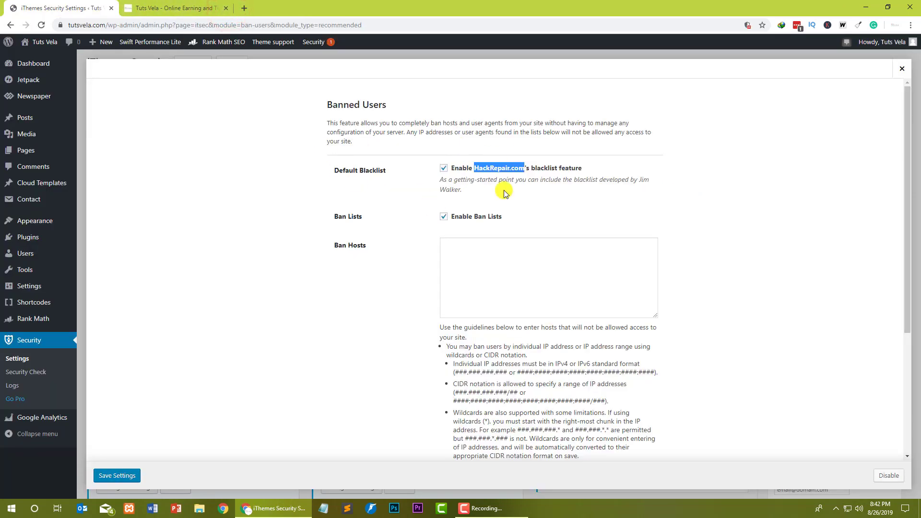
pyautogui.click(497, 218)
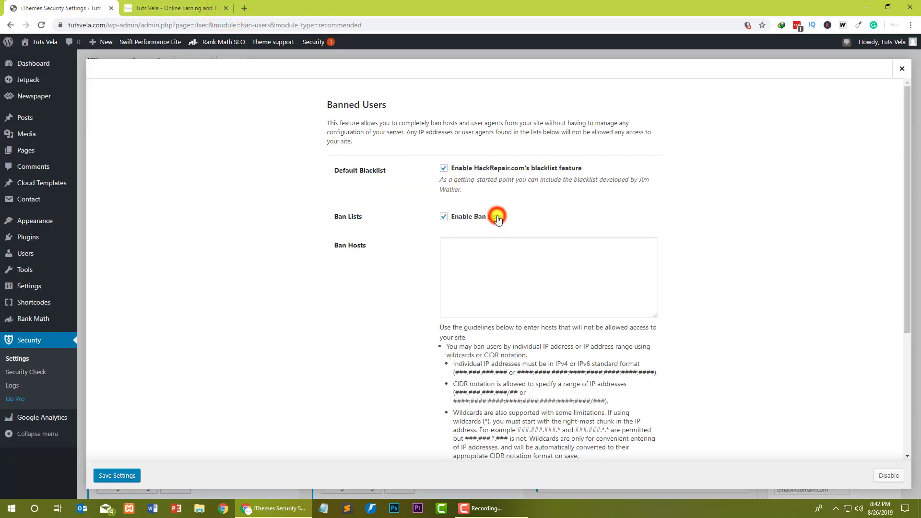
pyautogui.moveTo(454, 219); pyautogui.dragTo(439, 218)
pyautogui.click(383, 245)
pyautogui.scroll(-4, 503, 265)
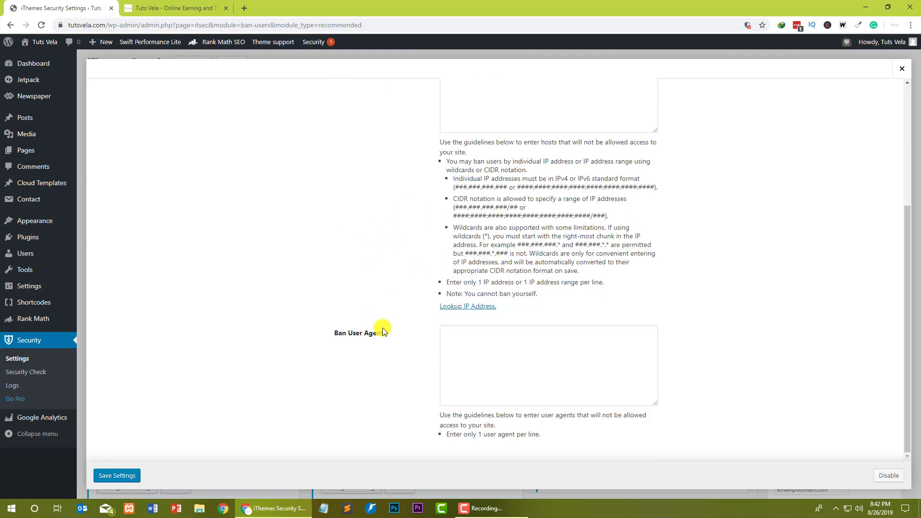
pyautogui.click(123, 476)
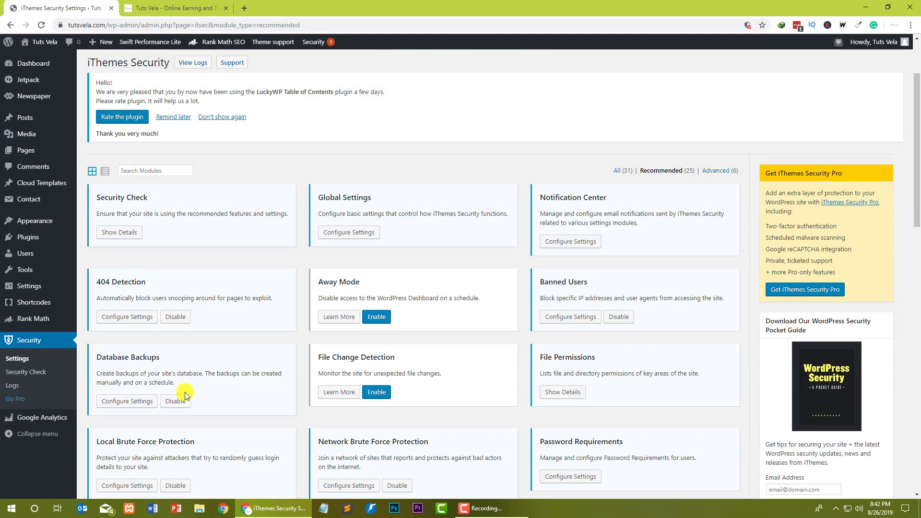
# - Open the Database Backups configuration and enable Backup Full Database to include all tables in the backup
pyautogui.moveTo(152, 358); pyautogui.dragTo(96, 361)
pyautogui.scroll(-1, 139, 344)
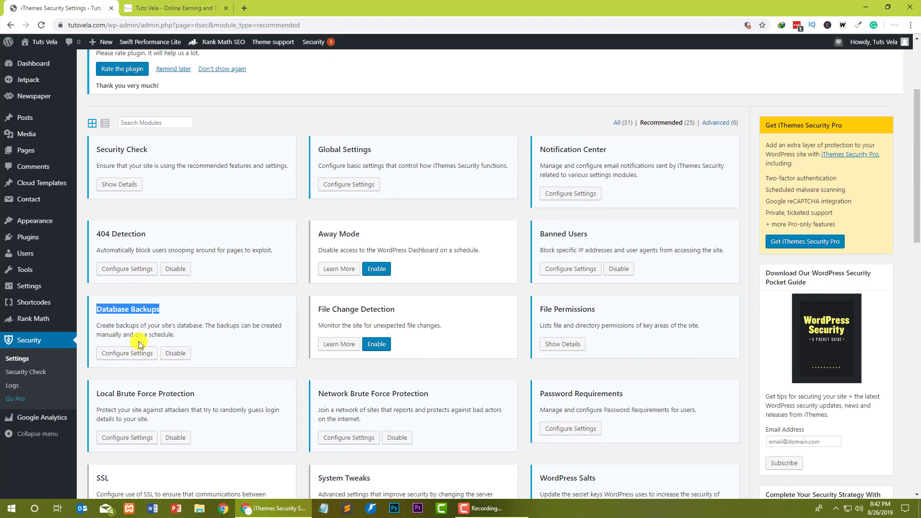
pyautogui.click(110, 356)
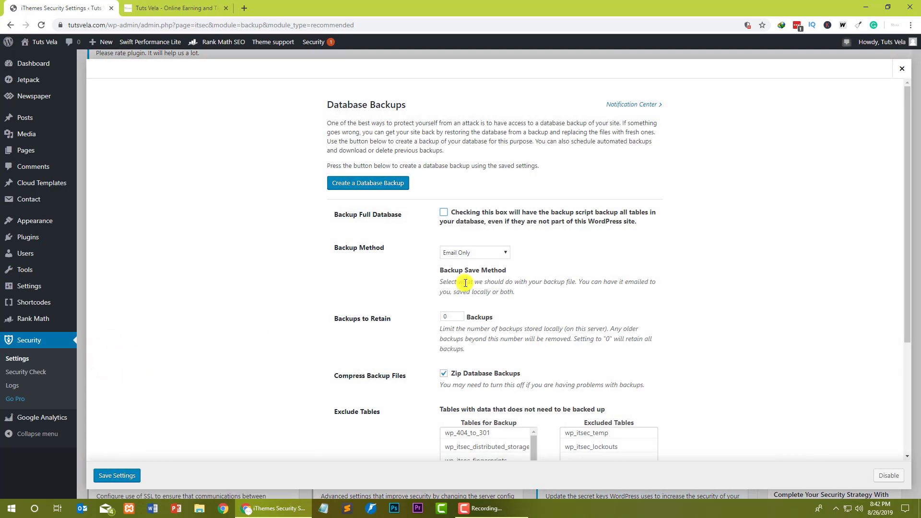
pyautogui.moveTo(333, 214); pyautogui.dragTo(396, 214)
pyautogui.click(444, 212)
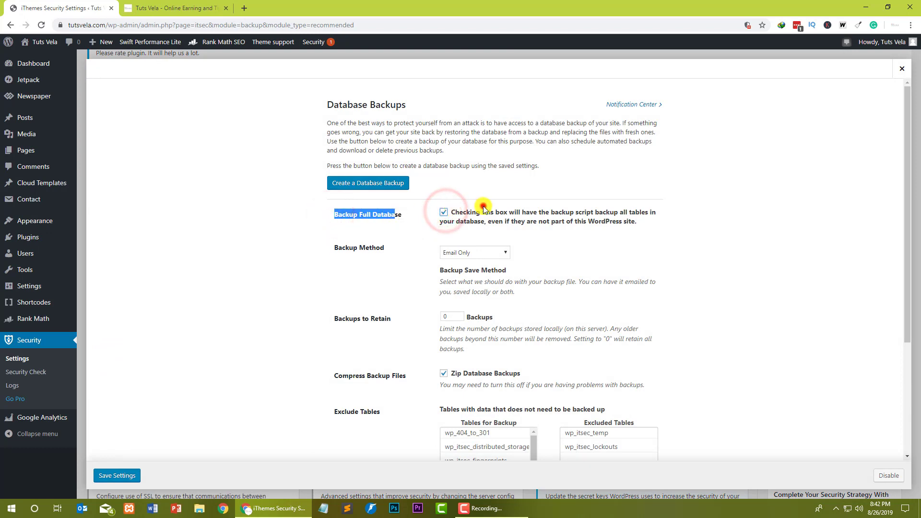
pyautogui.moveTo(482, 212); pyautogui.dragTo(658, 228)
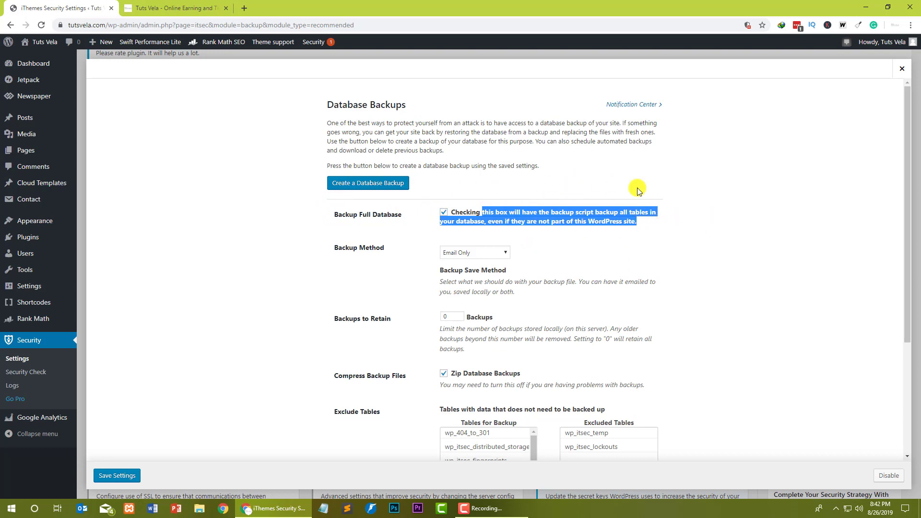
pyautogui.click(724, 246)
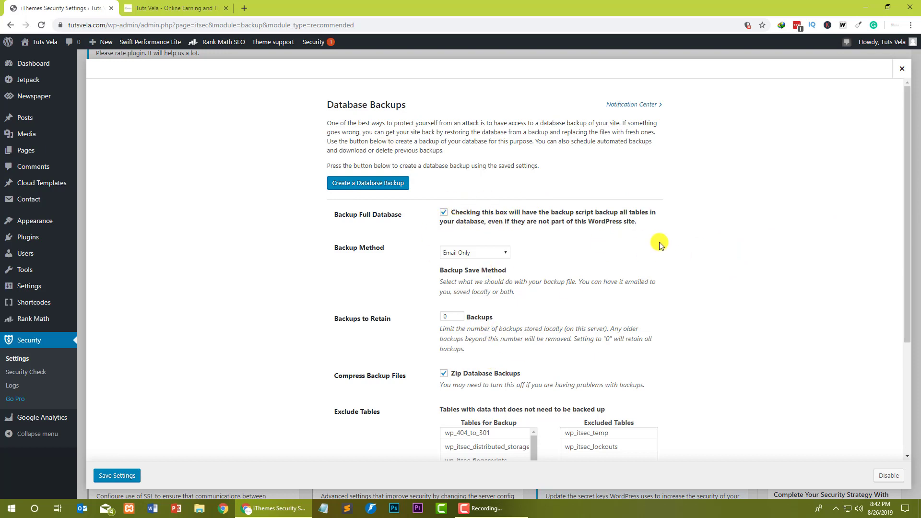
pyautogui.moveTo(659, 226); pyautogui.dragTo(449, 211)
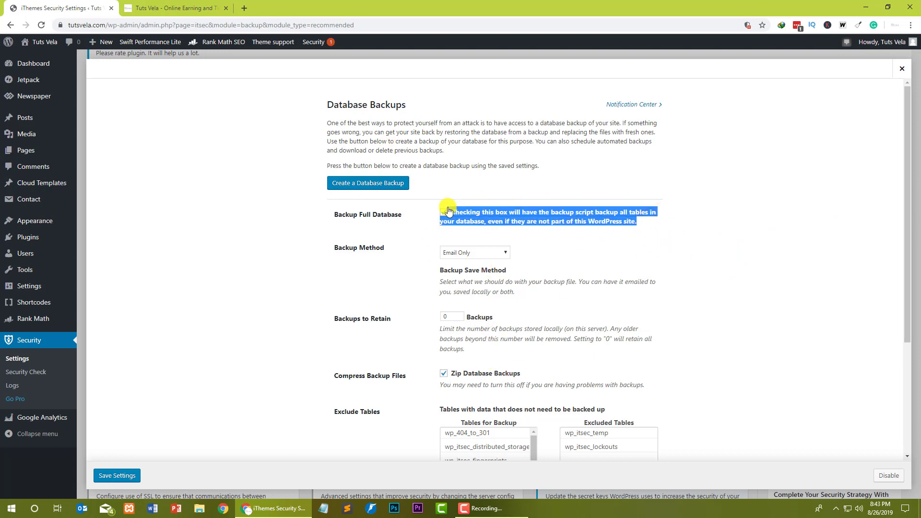
# - Set the Backup Method for the database backups to Save Locally and Email
pyautogui.click(328, 248)
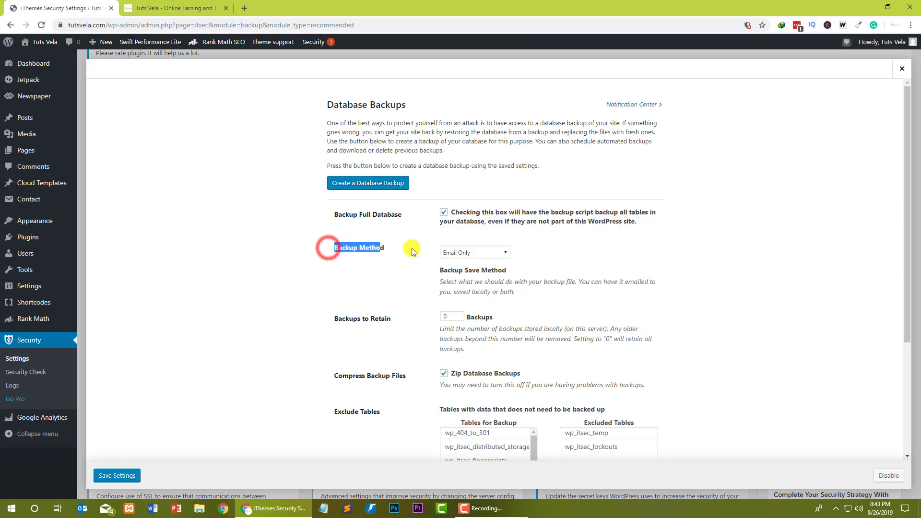
pyautogui.click(502, 258)
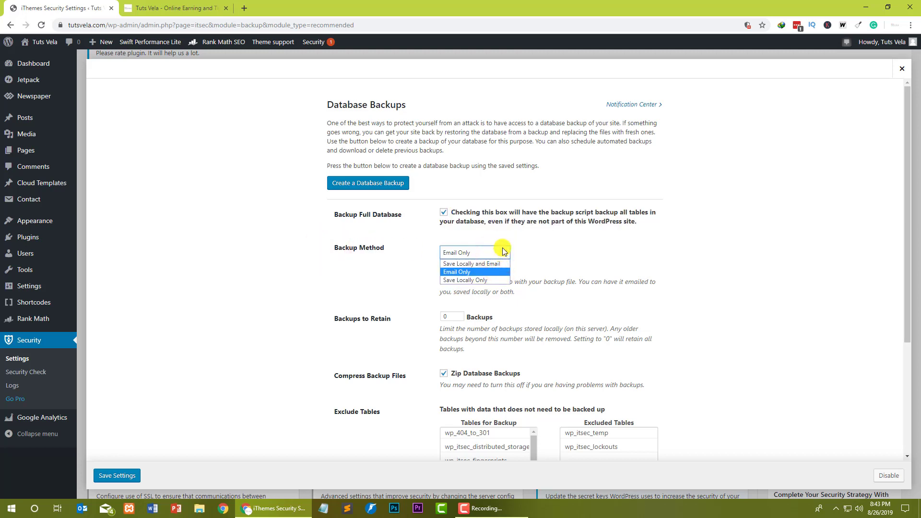
pyautogui.click(473, 273)
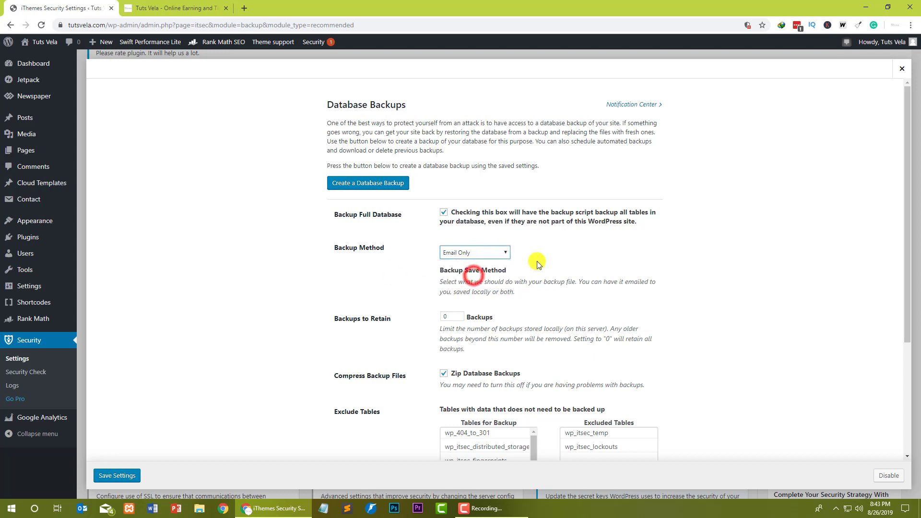
pyautogui.moveTo(426, 274); pyautogui.dragTo(562, 296)
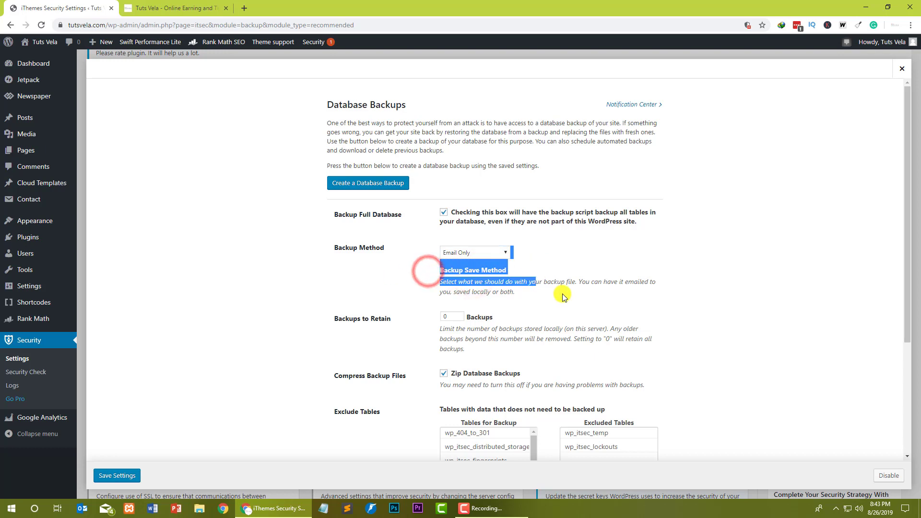
pyautogui.click(561, 293)
pyautogui.click(464, 255)
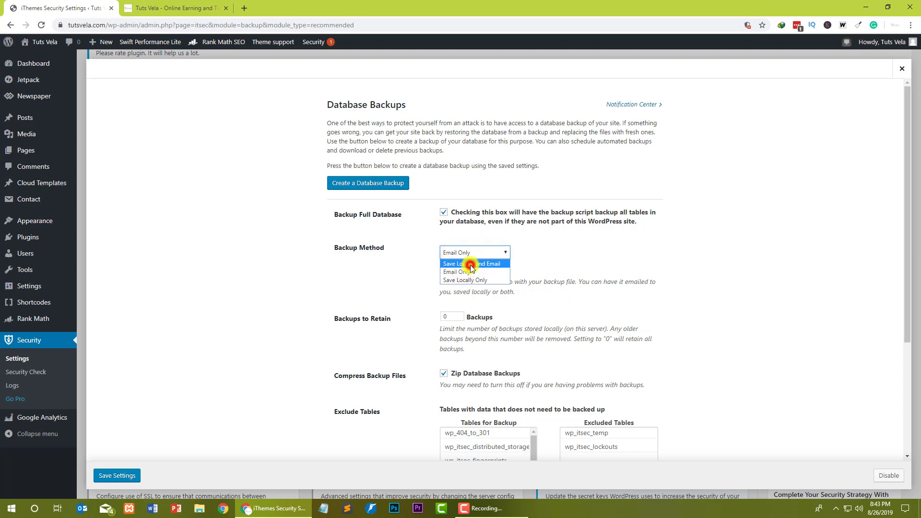
pyautogui.click(470, 264)
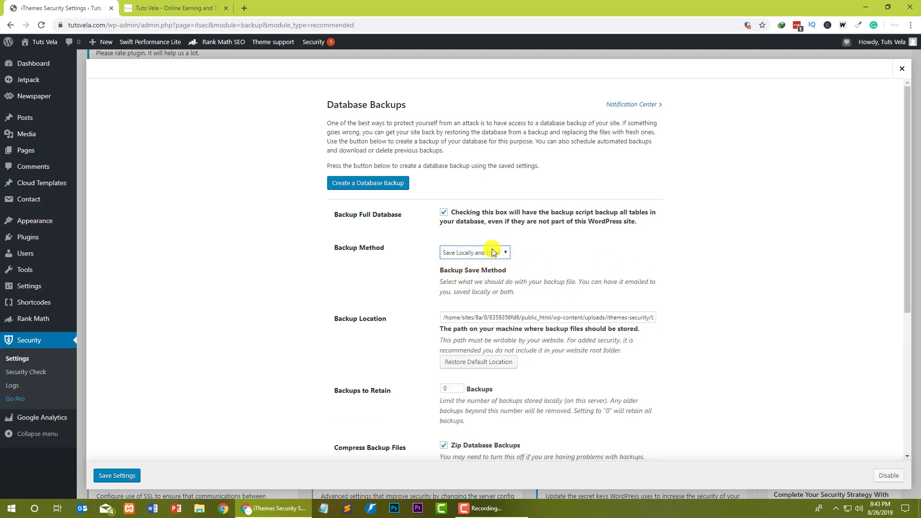
pyautogui.click(476, 251)
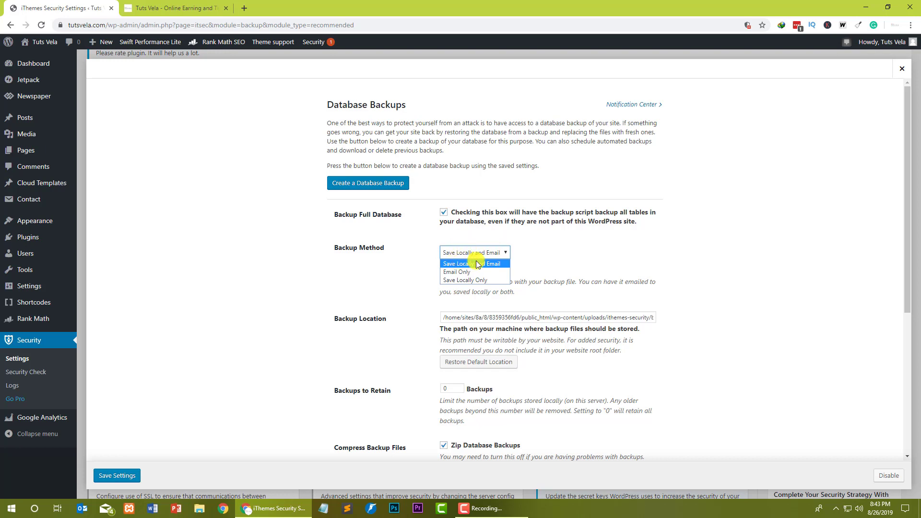
pyautogui.click(476, 256)
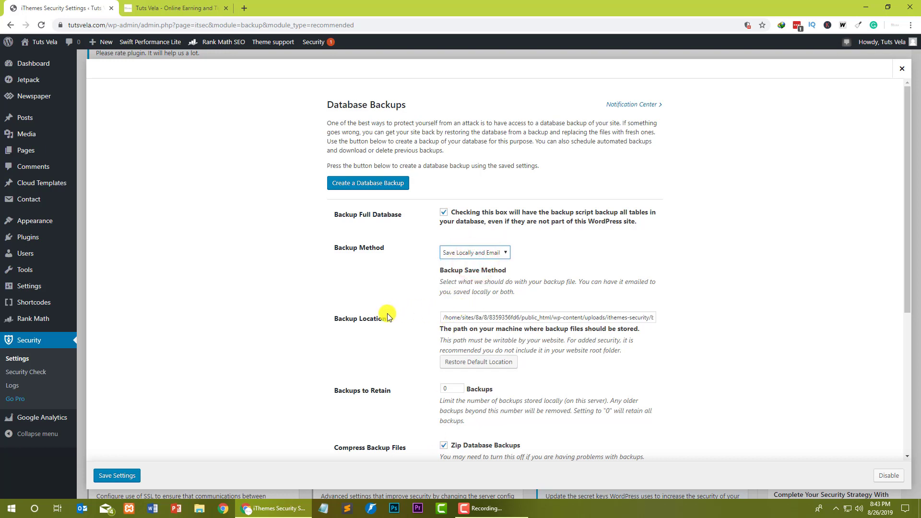
# - Examine the full Backup Location path where the local backup files are stored
pyautogui.moveTo(401, 319); pyautogui.dragTo(335, 322)
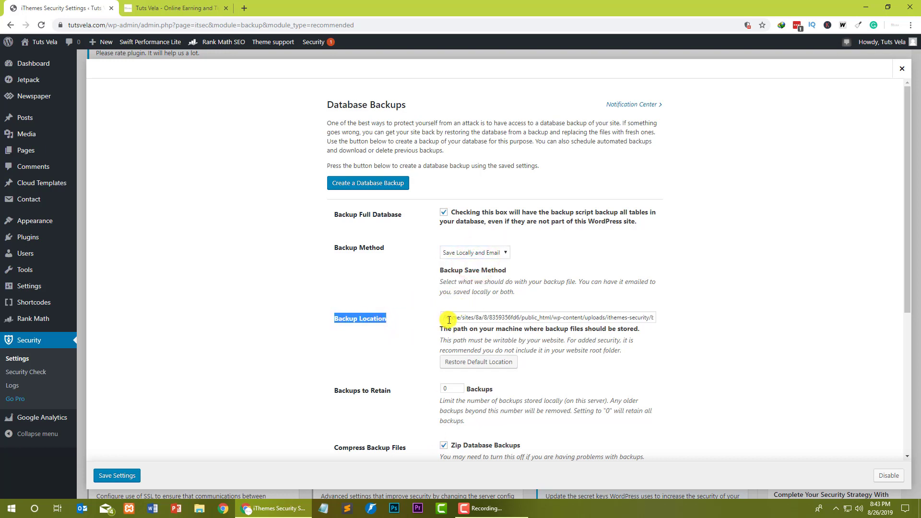
pyautogui.moveTo(449, 320); pyautogui.dragTo(664, 316)
pyautogui.click(574, 318)
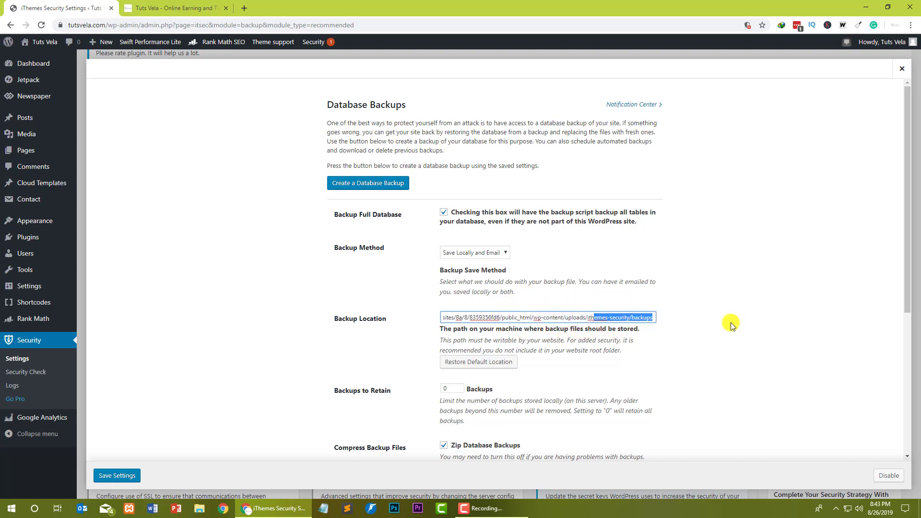
pyautogui.click(552, 325)
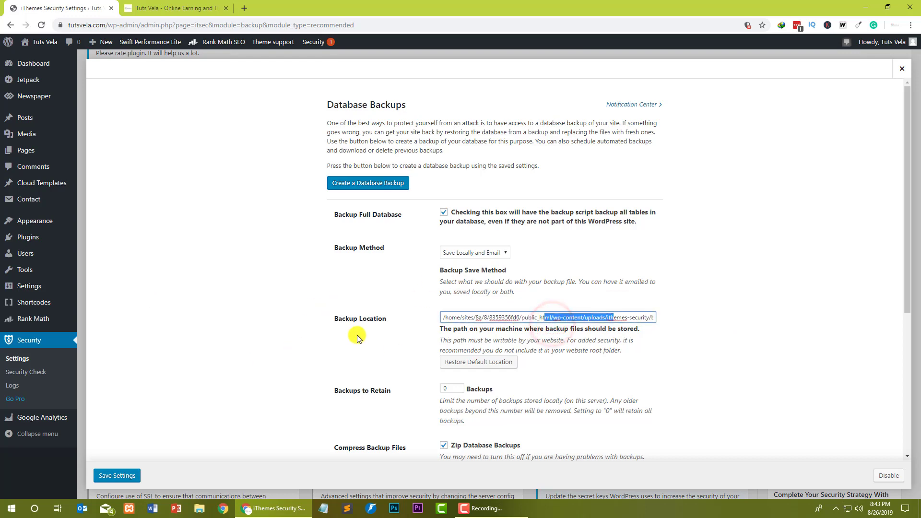
pyautogui.click(427, 325)
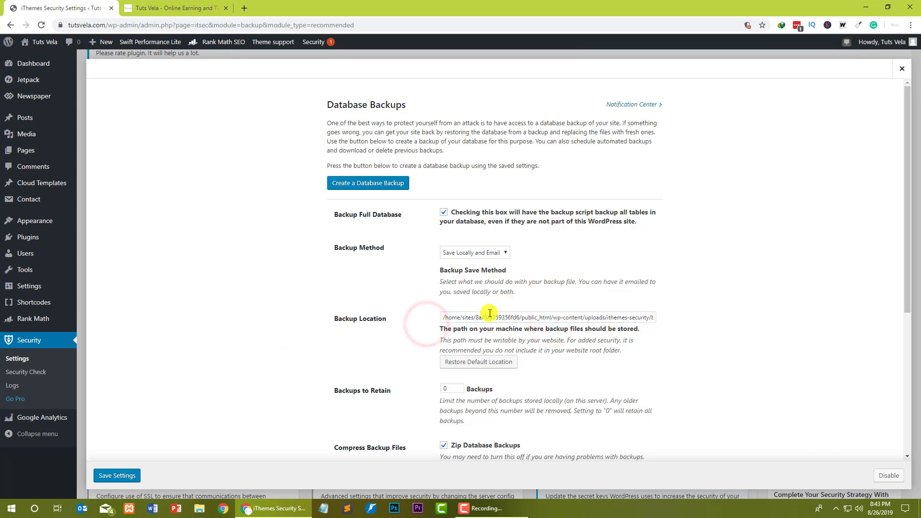
pyautogui.scroll(-2, 595, 265)
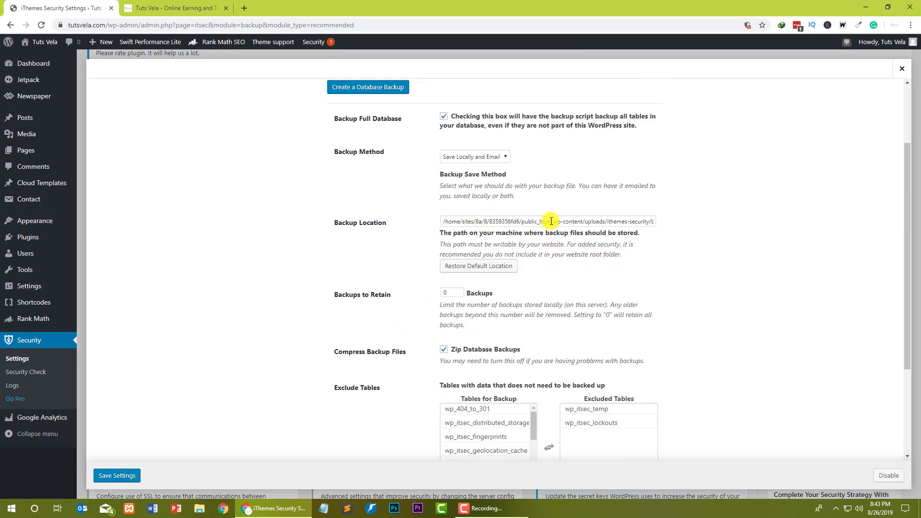
pyautogui.moveTo(523, 221); pyautogui.dragTo(720, 223)
pyautogui.click(740, 225)
# - Set Backups to Retain to 1 and check it against the Backup Location path
pyautogui.moveTo(392, 294); pyautogui.dragTo(337, 300)
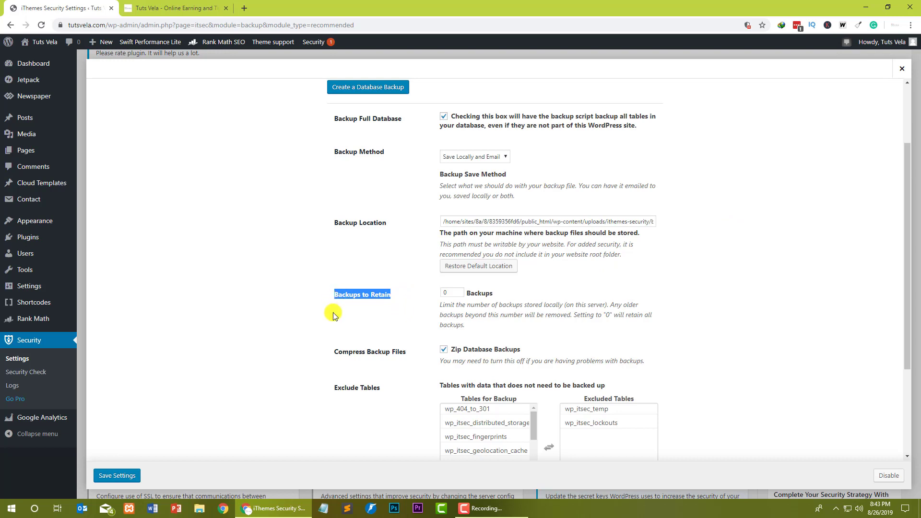
pyautogui.click(334, 314)
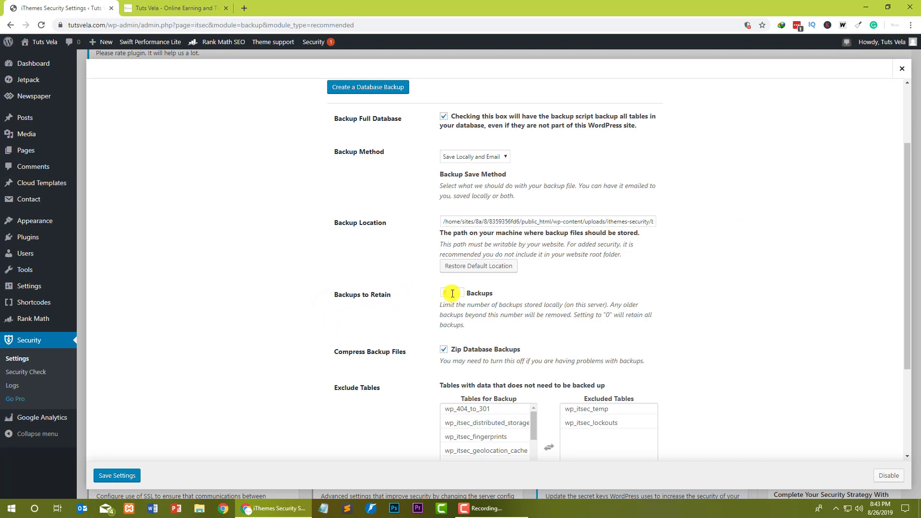
pyautogui.click(443, 293)
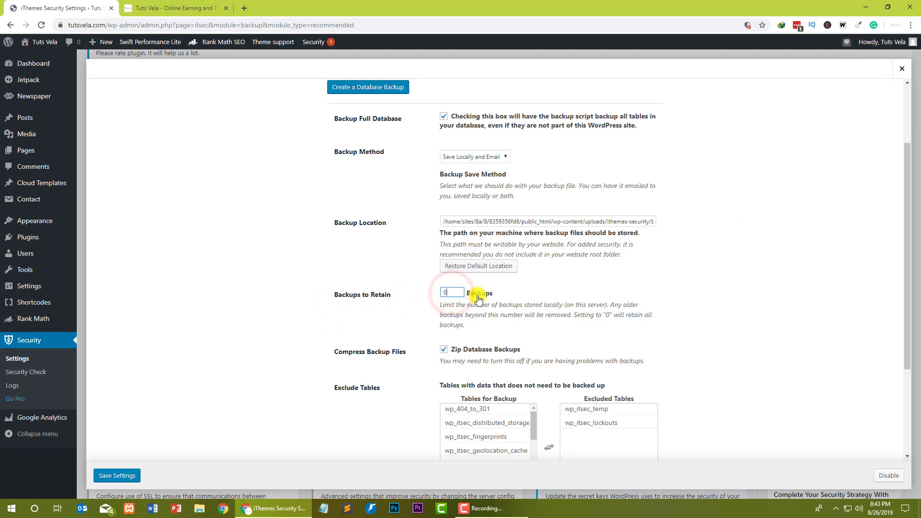
pyautogui.write('1')
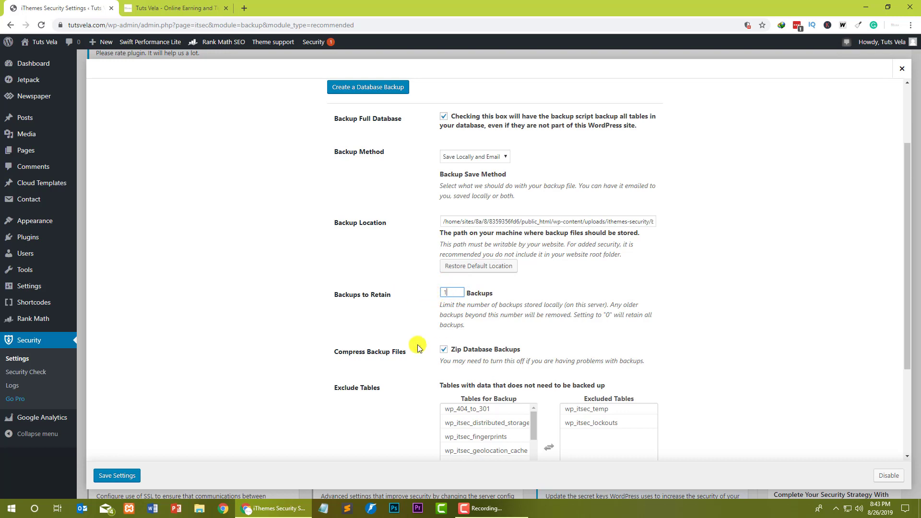
pyautogui.moveTo(668, 222); pyautogui.dragTo(550, 222)
pyautogui.click(550, 223)
pyautogui.click(458, 292)
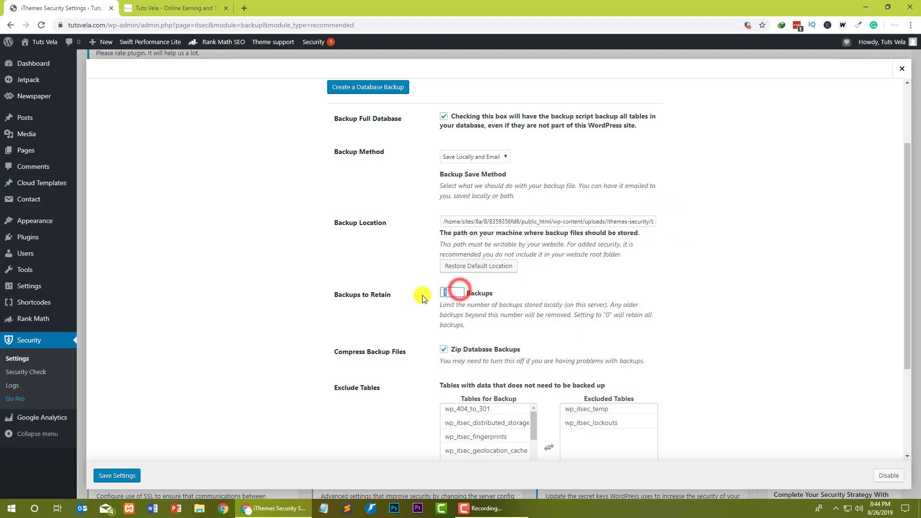
pyautogui.click(418, 302)
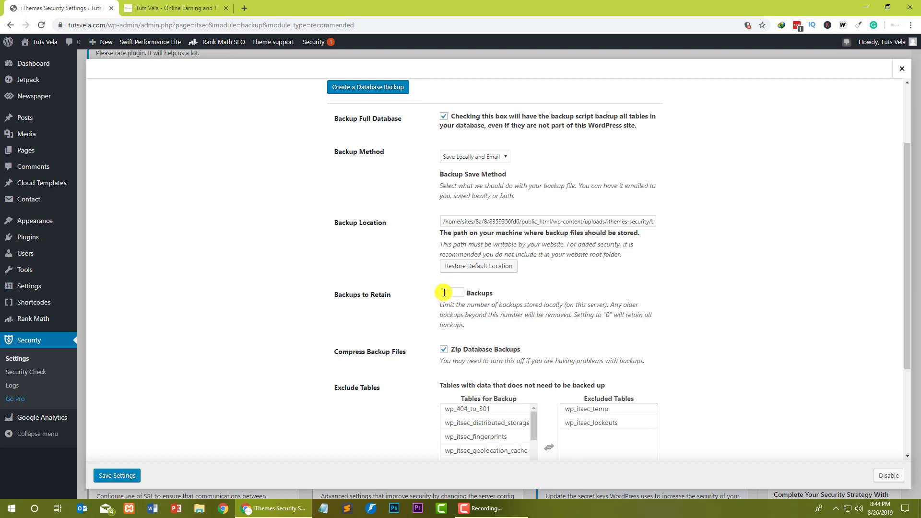
# - Try 2 as the Backups to Retain value and set it back to 1
pyautogui.doubleClick(447, 293)
pyautogui.write('2')
pyautogui.doubleClick(452, 291)
pyautogui.write('1')
pyautogui.click(461, 291)
pyautogui.click(415, 289)
# - Review the Exclude Tables lists and enable Scheduled Database Backups
pyautogui.scroll(-3, 417, 272)
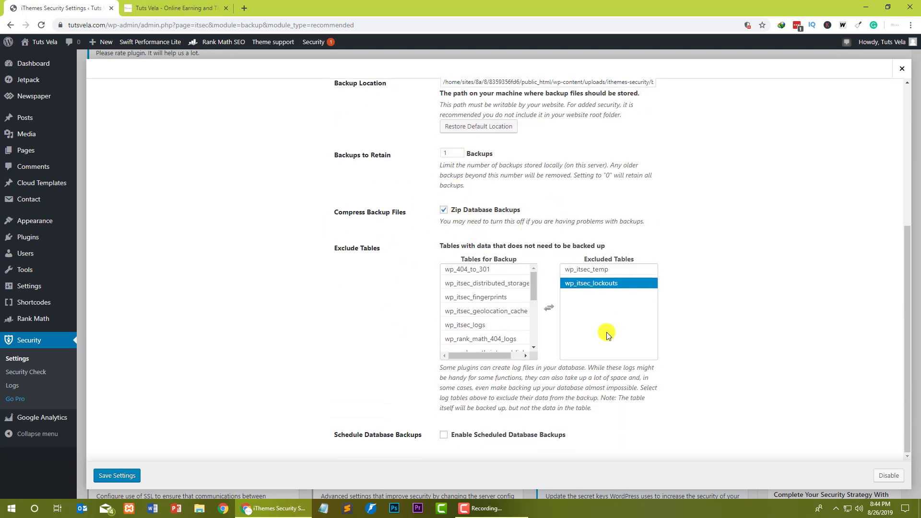
pyautogui.tripleClick(562, 435)
pyautogui.click(445, 435)
pyautogui.scroll(-1, 624, 378)
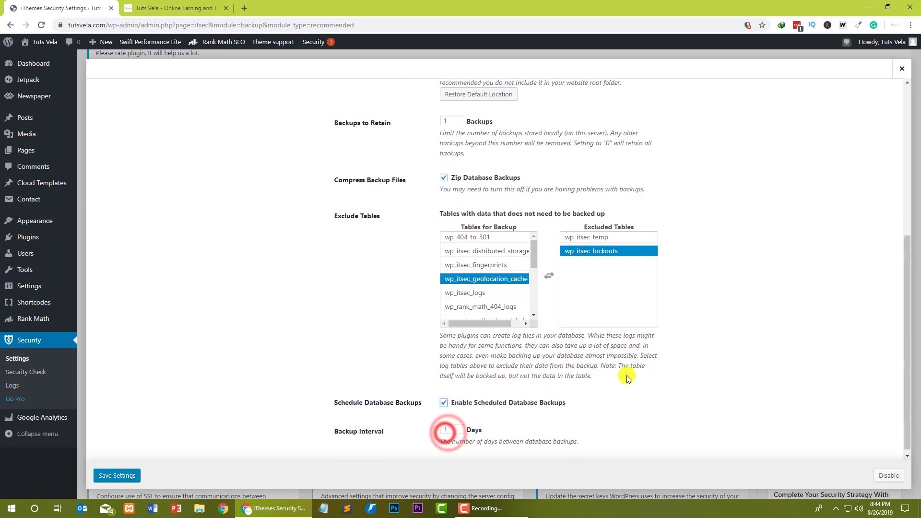
# - Set the Backup Interval to 5 days and save the Database Backups settings
pyautogui.moveTo(450, 425); pyautogui.dragTo(404, 426)
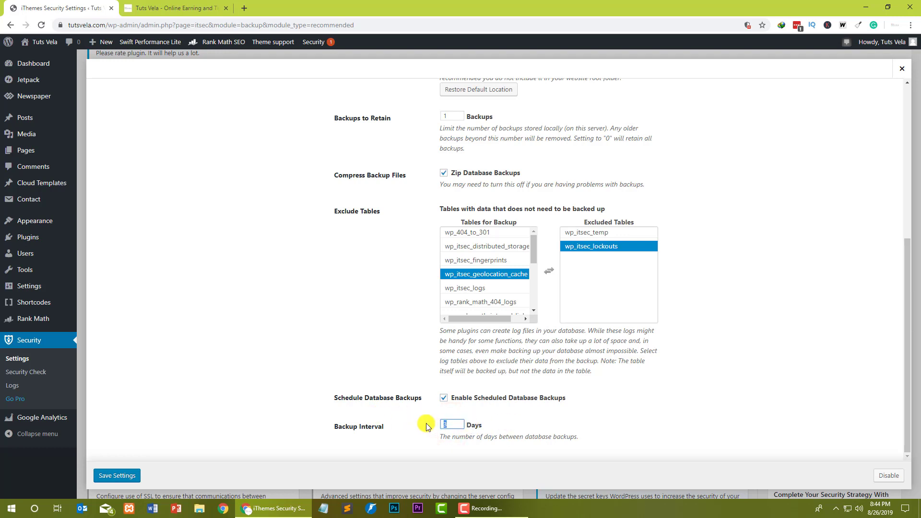
pyautogui.moveTo(511, 433); pyautogui.dragTo(487, 426)
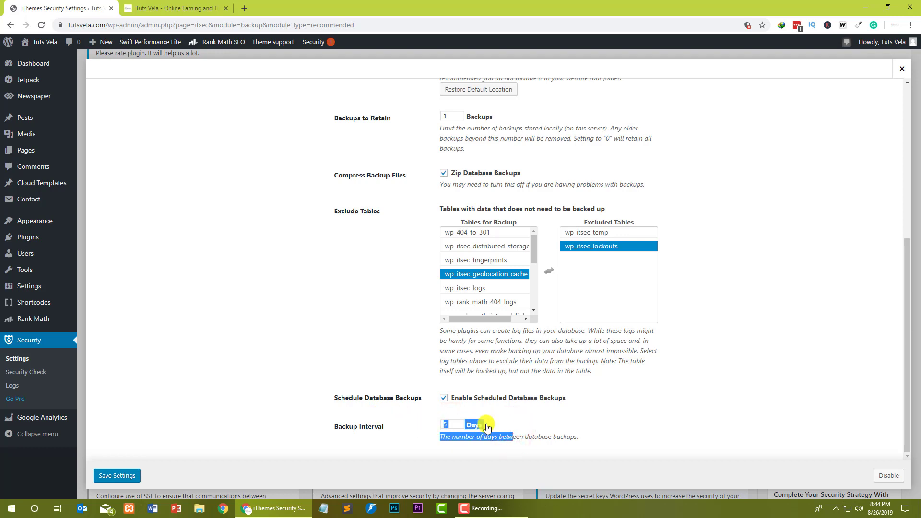
pyautogui.click(593, 422)
pyautogui.click(117, 476)
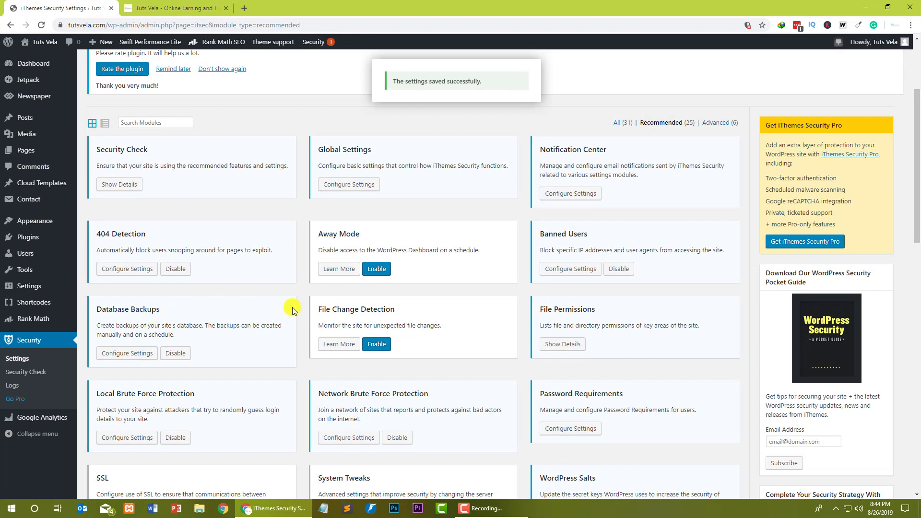
# - Enable the File Change Detection module
pyautogui.tripleClick(319, 309)
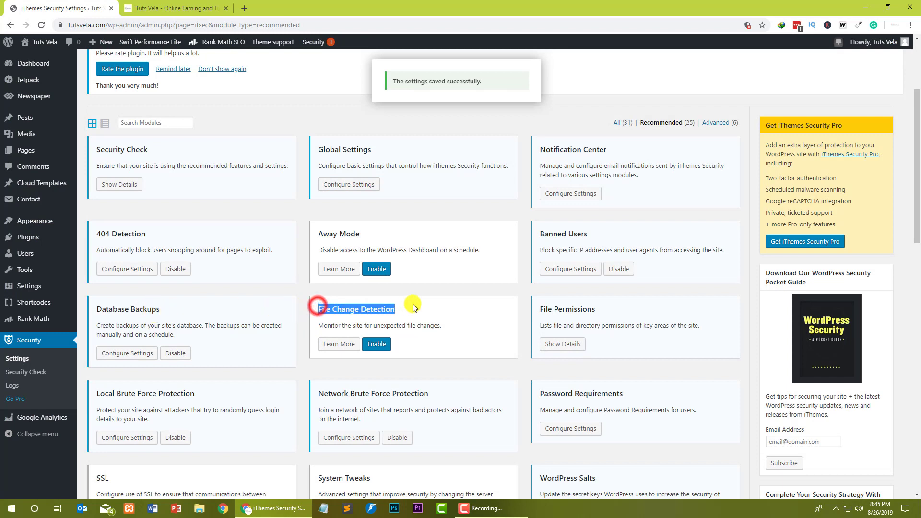
pyautogui.click(374, 343)
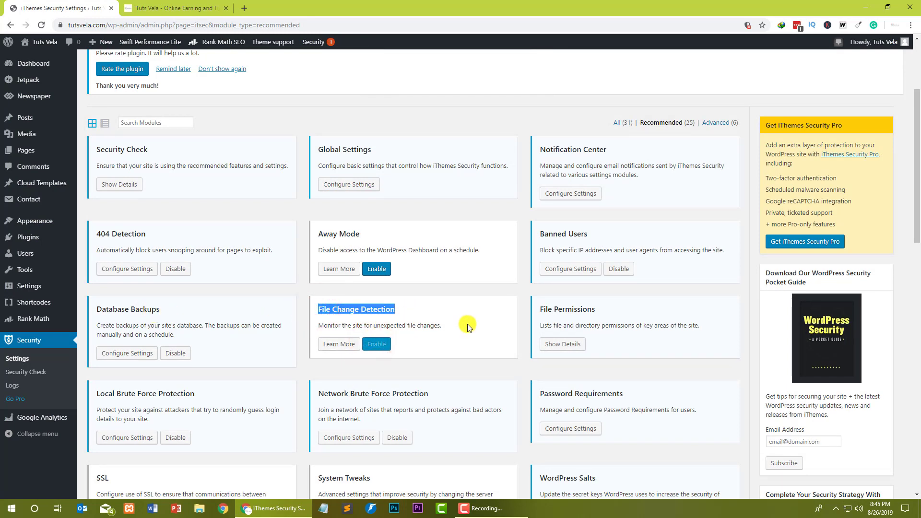
pyautogui.click(446, 325)
pyautogui.moveTo(445, 325); pyautogui.dragTo(316, 331)
pyautogui.click(377, 325)
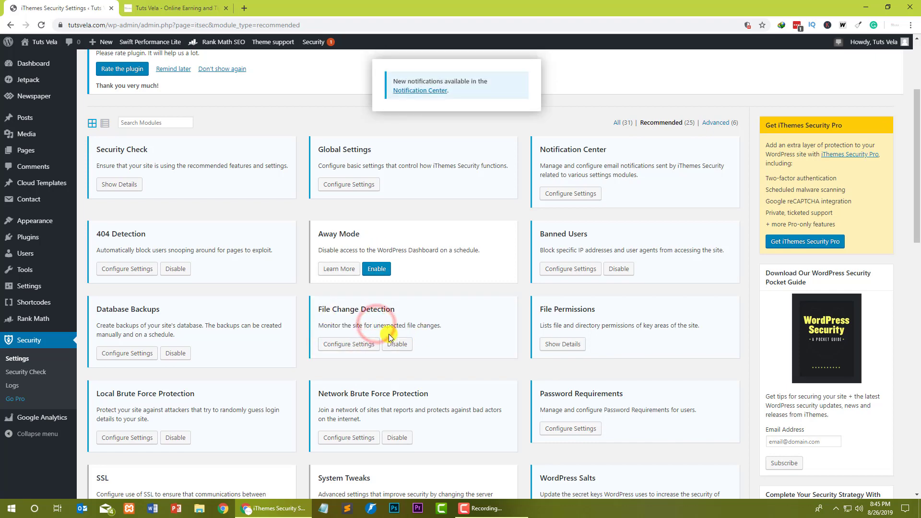
# - Open the File Change Detection settings and review the whole Files and Folders List available for exclusion
pyautogui.click(341, 344)
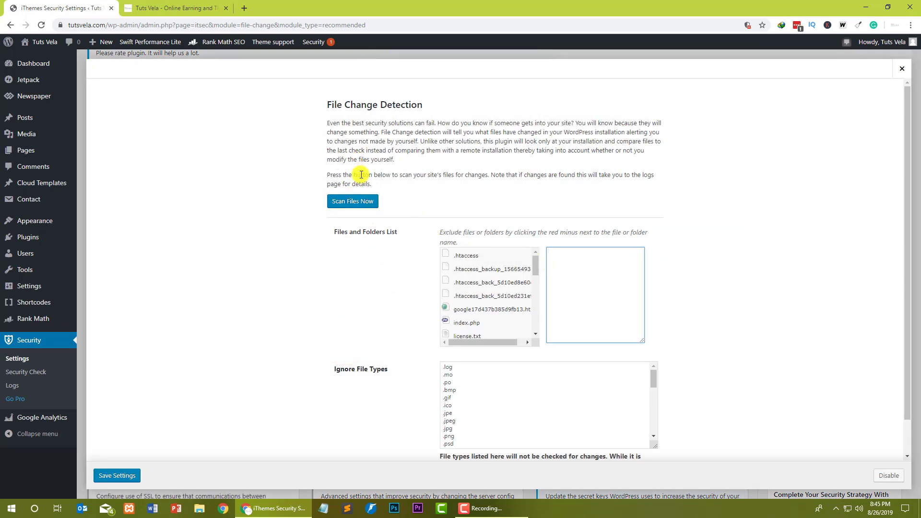
pyautogui.moveTo(905, 124); pyautogui.dragTo(889, 199)
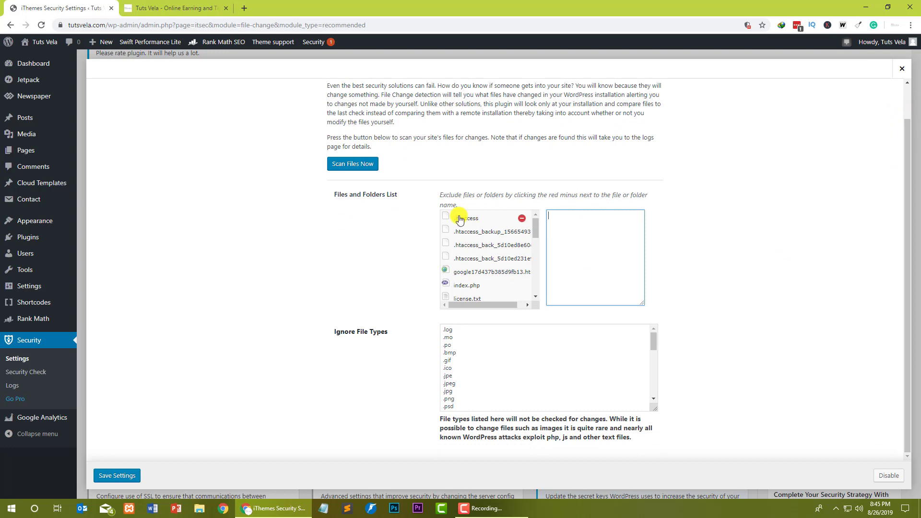
pyautogui.tripleClick(435, 193)
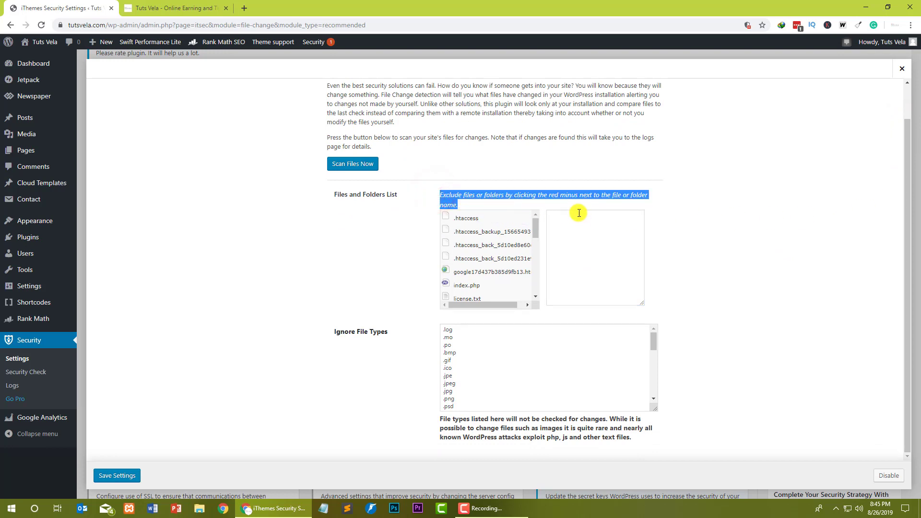
pyautogui.moveTo(534, 229); pyautogui.dragTo(531, 255)
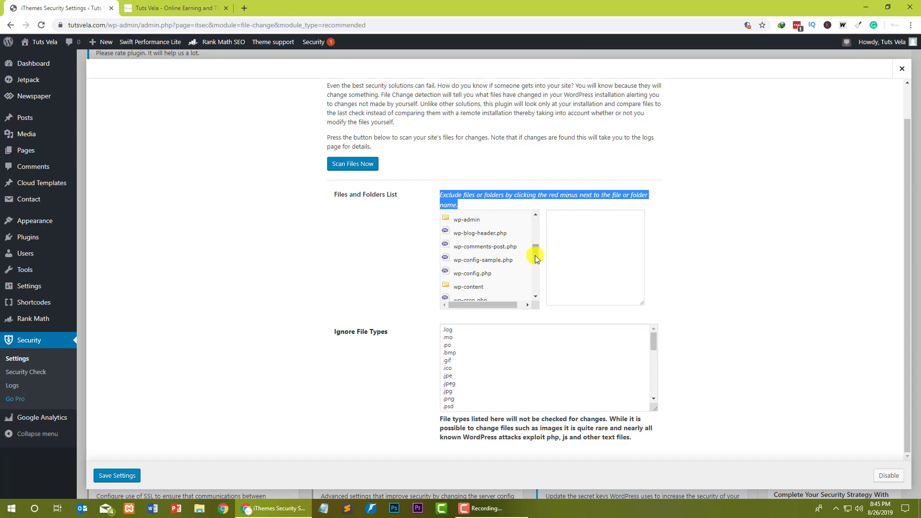
pyautogui.moveTo(536, 257); pyautogui.dragTo(538, 287)
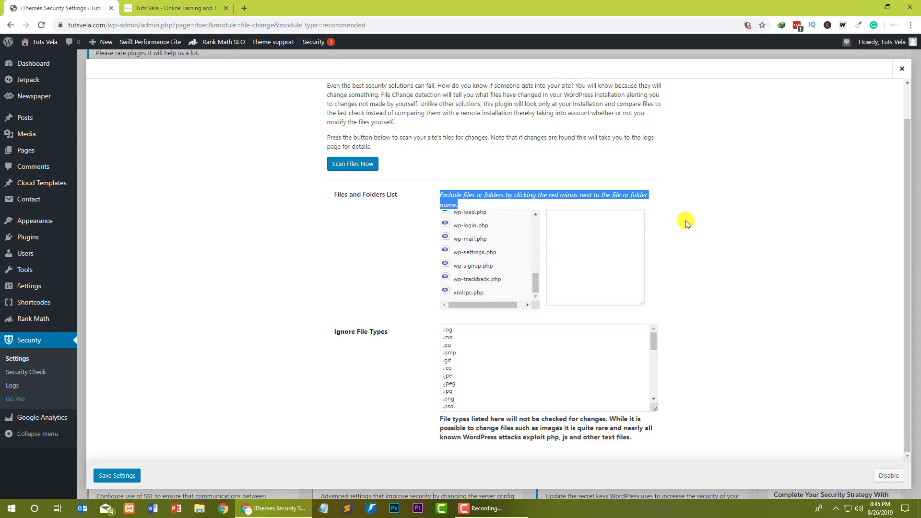
# - Close the File Change Detection settings and disable the module
pyautogui.click(902, 69)
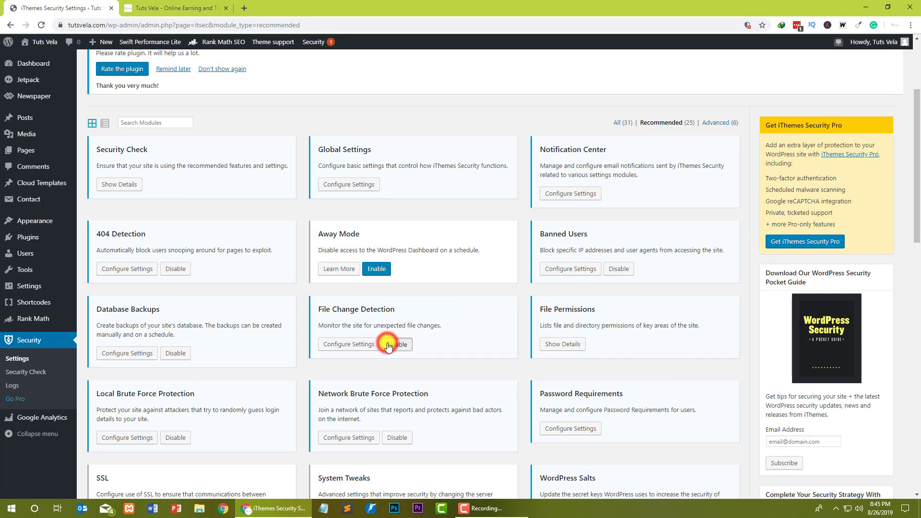
pyautogui.click(389, 346)
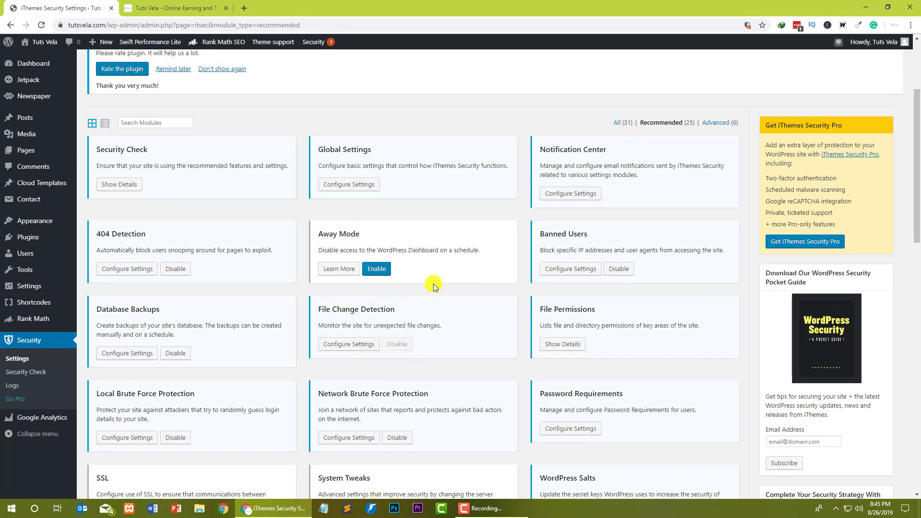
# - View the details of the File Permissions module and close them without loading the permissions
pyautogui.moveTo(599, 307); pyautogui.dragTo(703, 327)
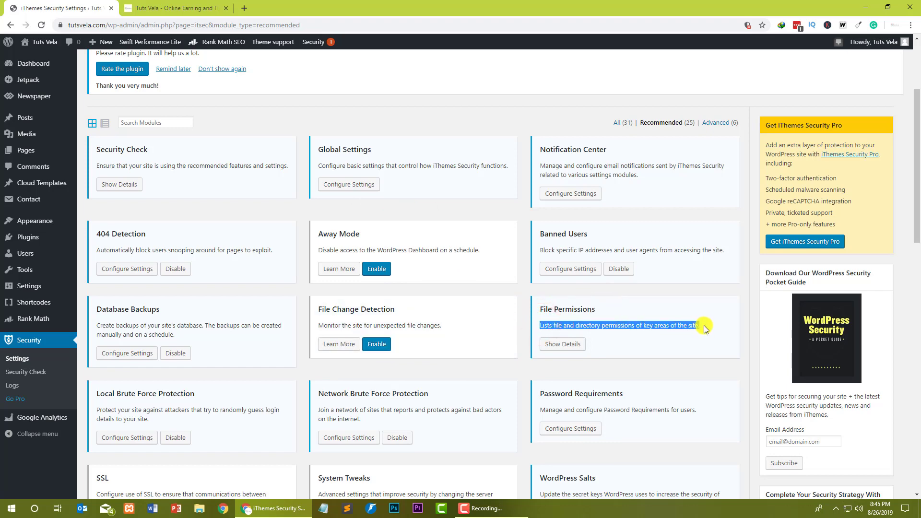
pyautogui.click(542, 346)
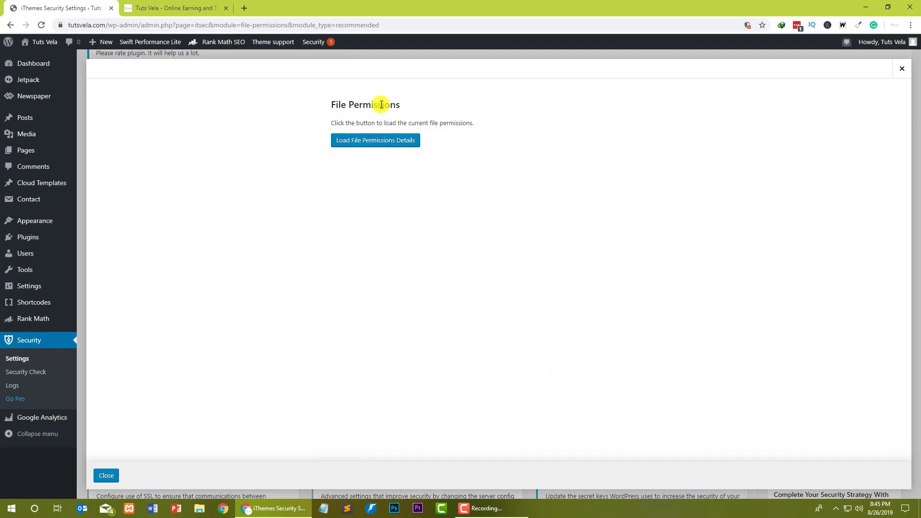
pyautogui.moveTo(333, 100); pyautogui.dragTo(757, 129)
pyautogui.click(758, 128)
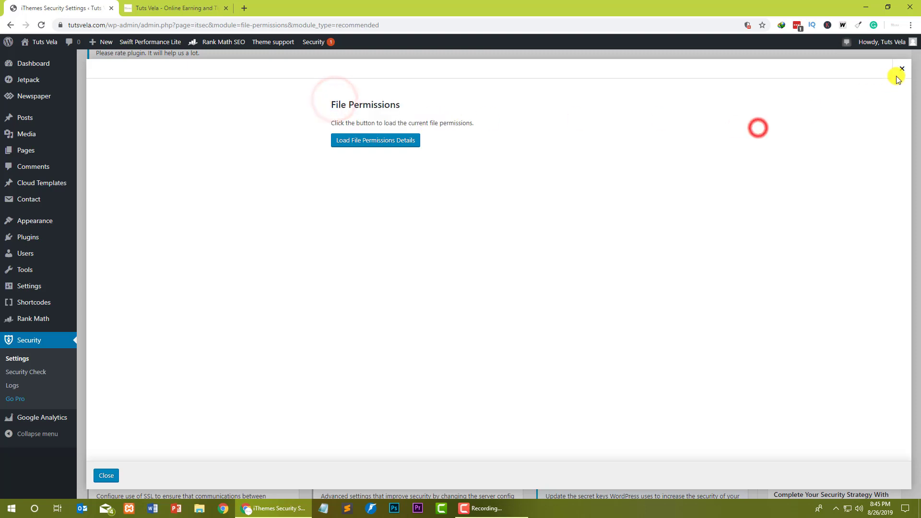
pyautogui.click(901, 69)
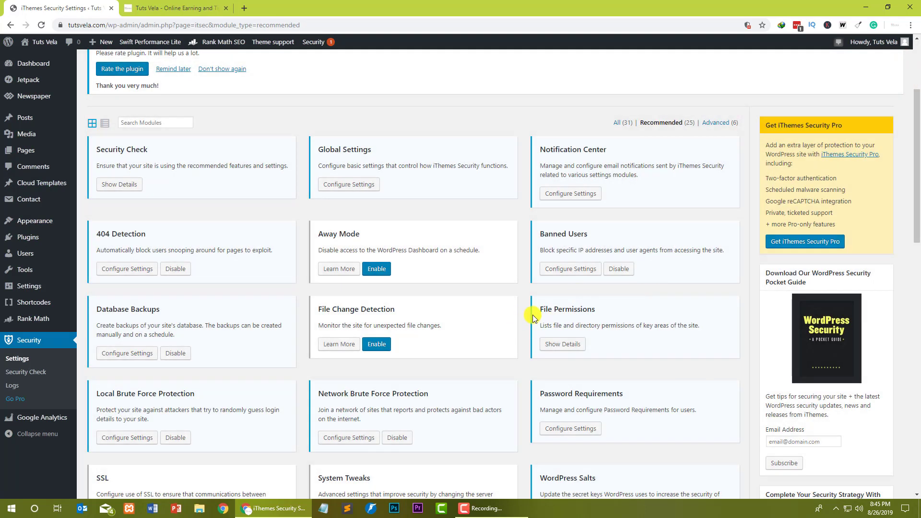
# - Open the settings of the Local Brute Force Protection module
pyautogui.scroll(-4, 428, 294)
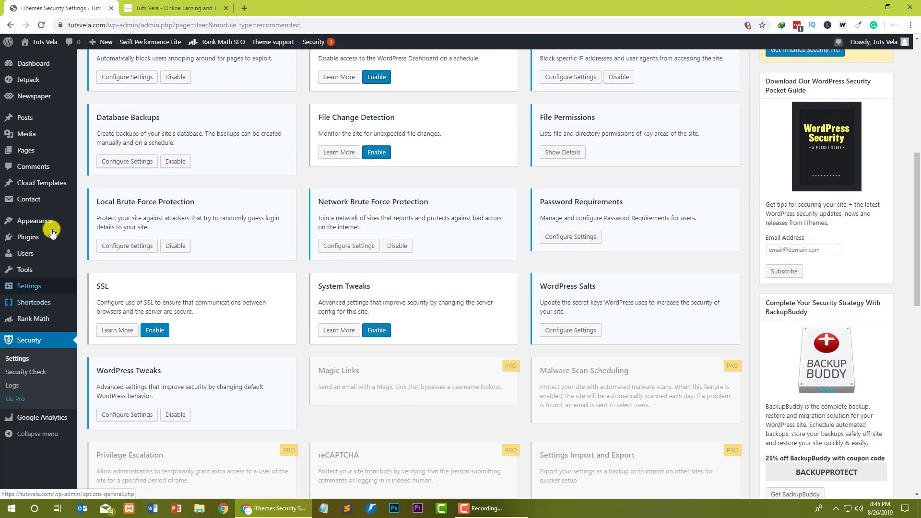
pyautogui.moveTo(92, 200); pyautogui.dragTo(205, 201)
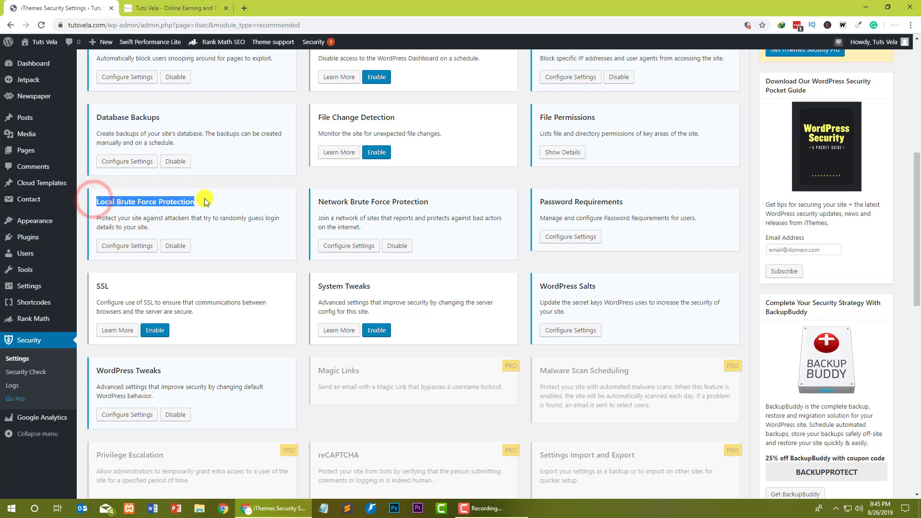
pyautogui.click(207, 201)
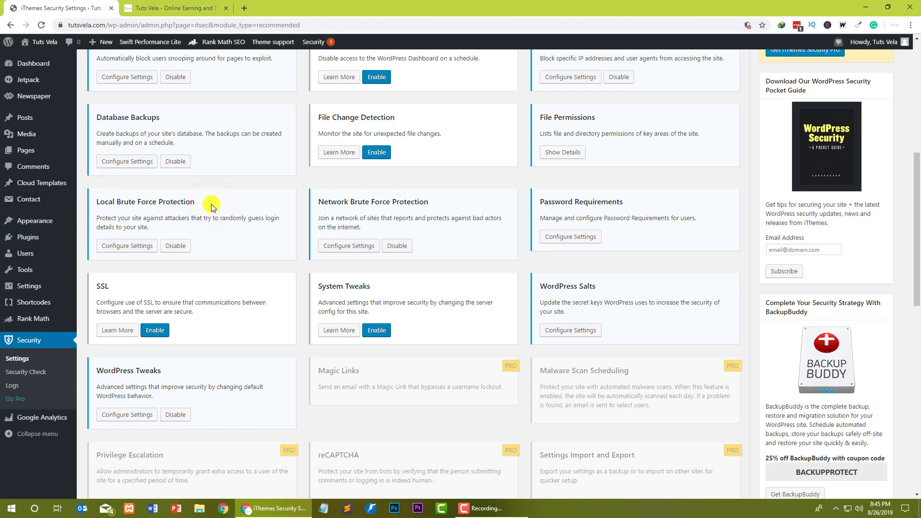
pyautogui.click(114, 246)
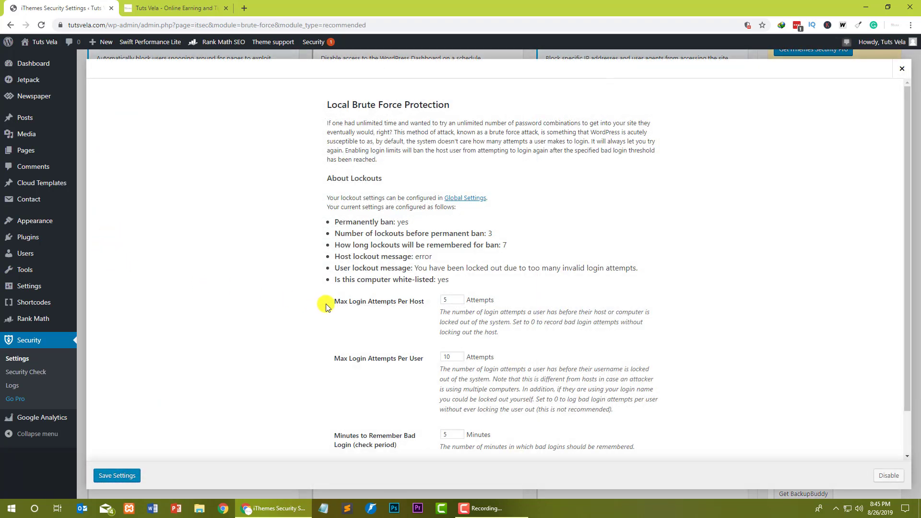
# - Review the Max Login Attempts Per Host setting, briefly viewing the site's home page
pyautogui.moveTo(334, 303); pyautogui.dragTo(416, 304)
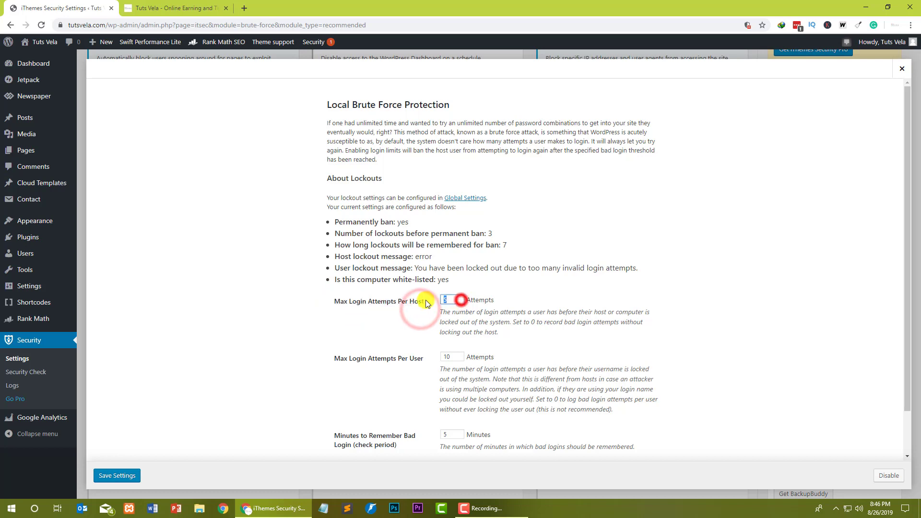
pyautogui.doubleClick(456, 300)
pyautogui.click(497, 299)
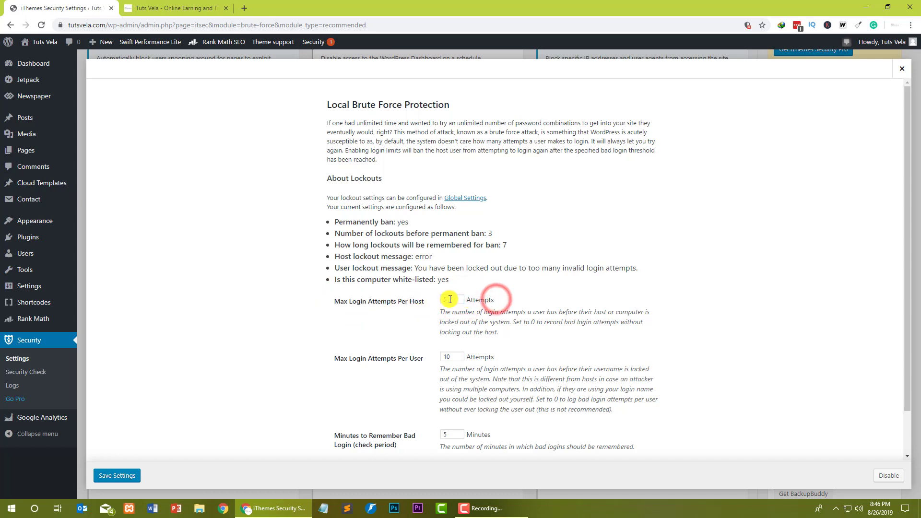
pyautogui.moveTo(449, 298); pyautogui.dragTo(418, 297)
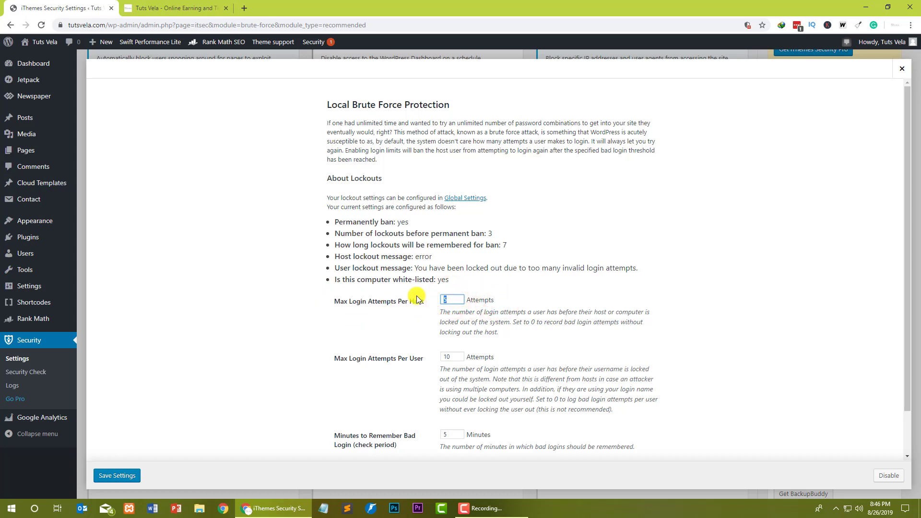
pyautogui.click(463, 303)
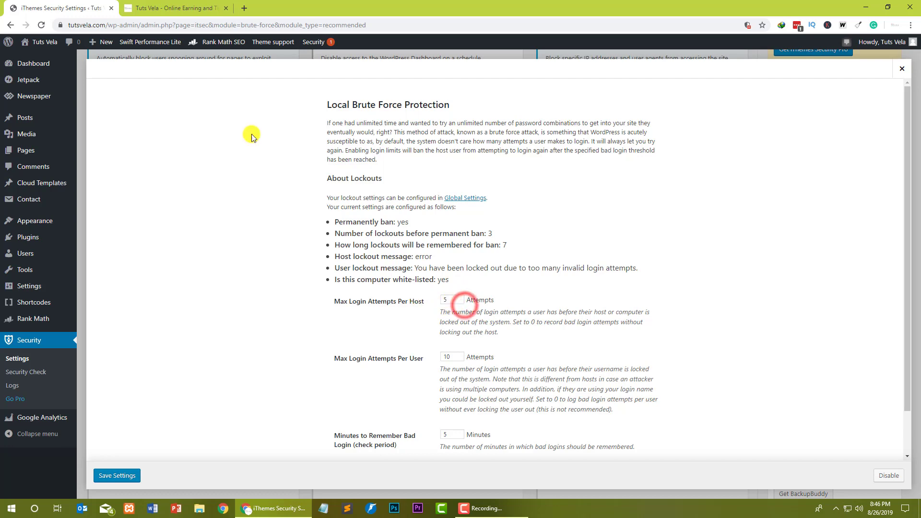
pyautogui.click(160, 4)
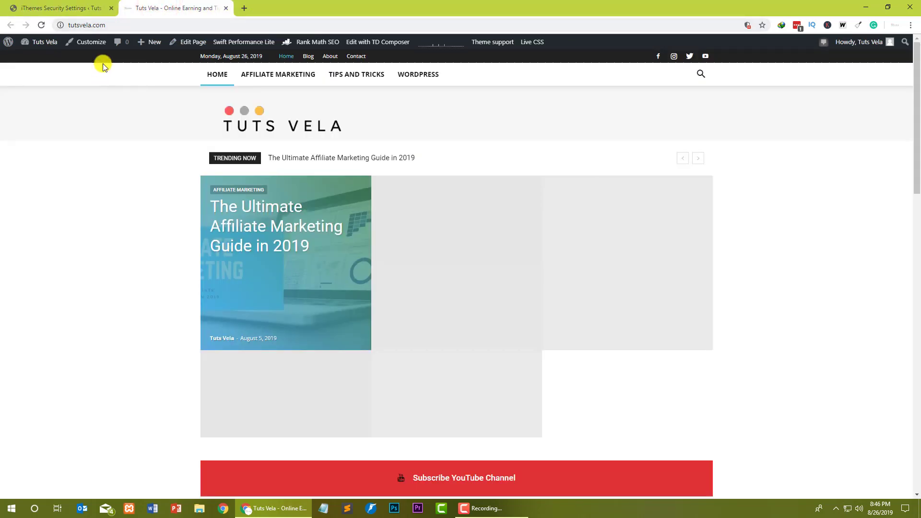
pyautogui.click(71, 5)
pyautogui.doubleClick(451, 300)
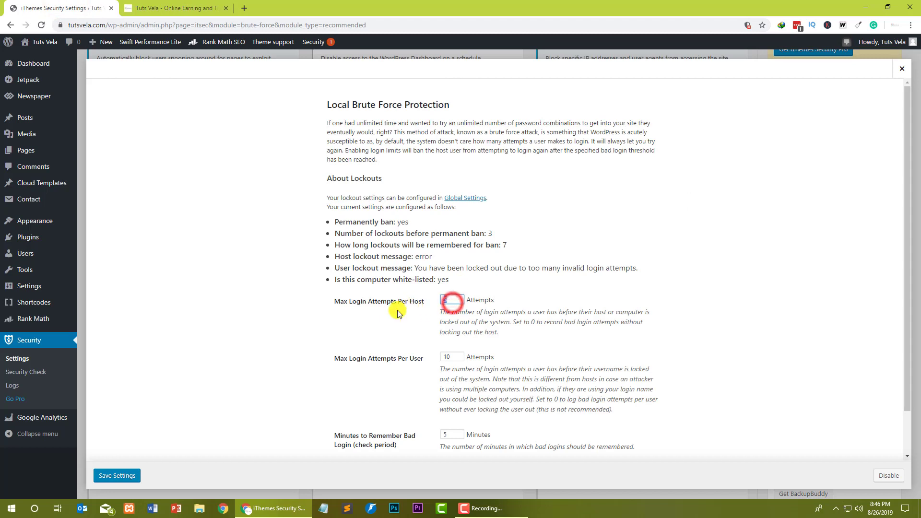
# - Examine the Max Login Attempts Per User setting in comparison with the per-host limit
pyautogui.moveTo(322, 359); pyautogui.dragTo(428, 356)
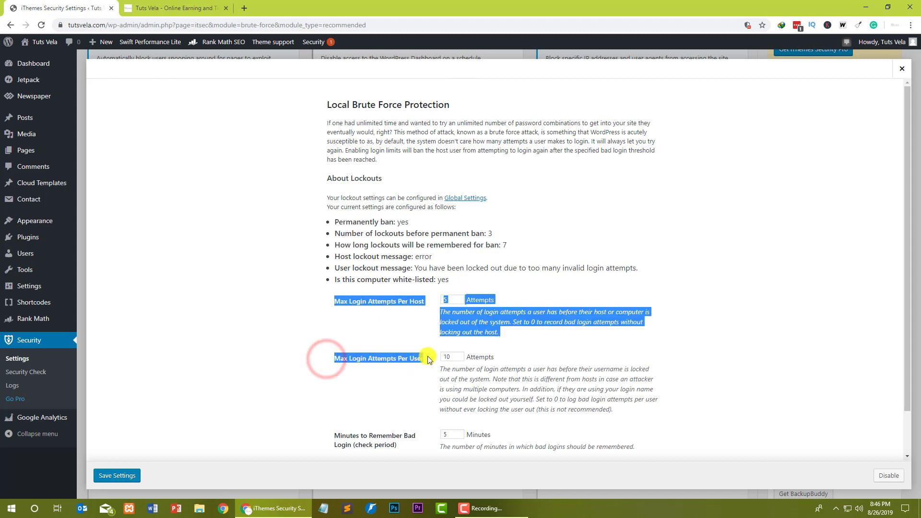
pyautogui.click(427, 356)
pyautogui.moveTo(424, 302); pyautogui.dragTo(355, 307)
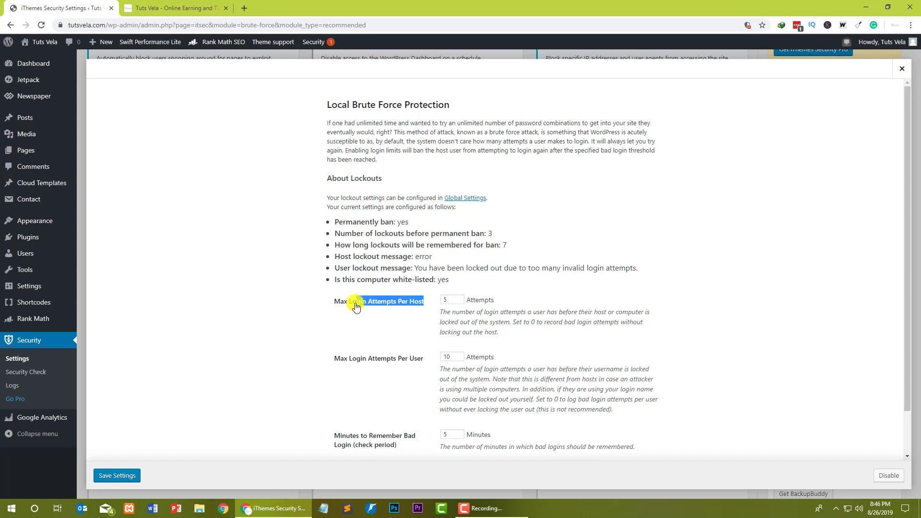
pyautogui.click(451, 300)
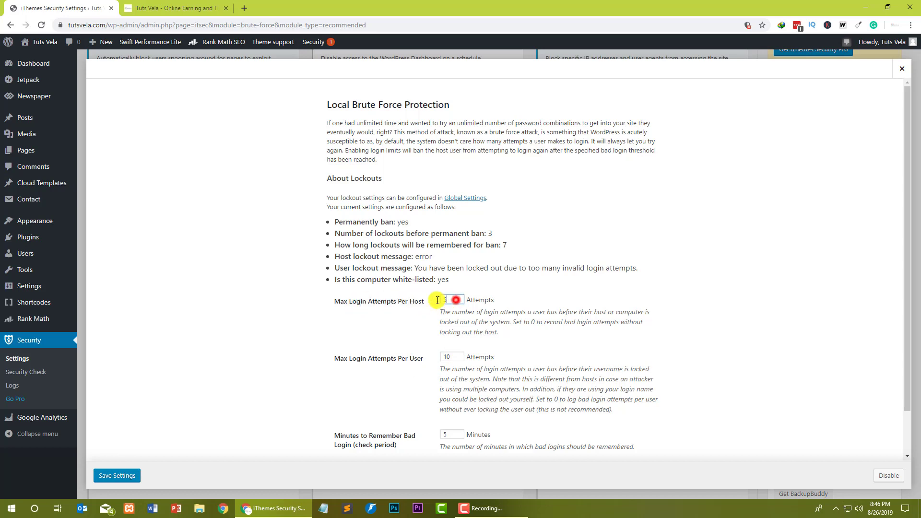
pyautogui.click(383, 333)
pyautogui.moveTo(328, 358); pyautogui.dragTo(424, 359)
pyautogui.moveTo(878, 52)
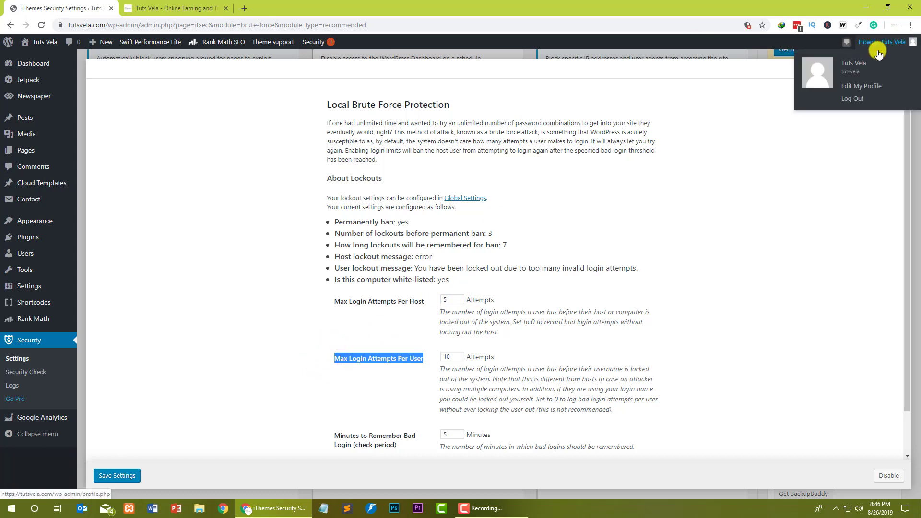
pyautogui.click(447, 359)
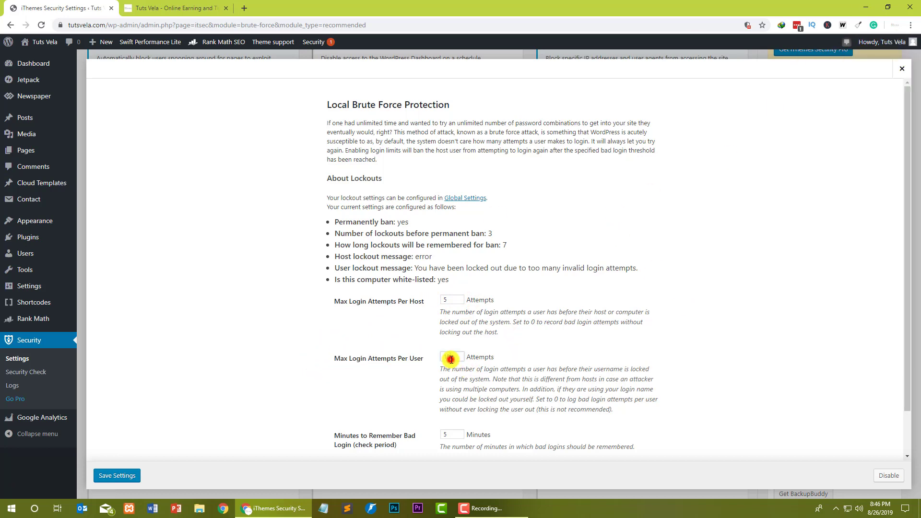
pyautogui.moveTo(448, 359); pyautogui.dragTo(429, 358)
pyautogui.click(471, 353)
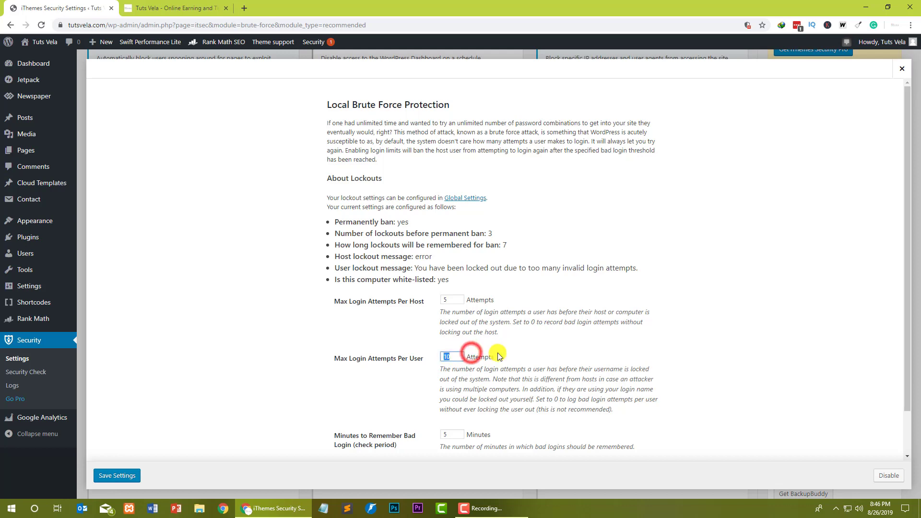
# - Review the Minutes to Remember Bad Login (check period) setting
pyautogui.scroll(-1, 431, 268)
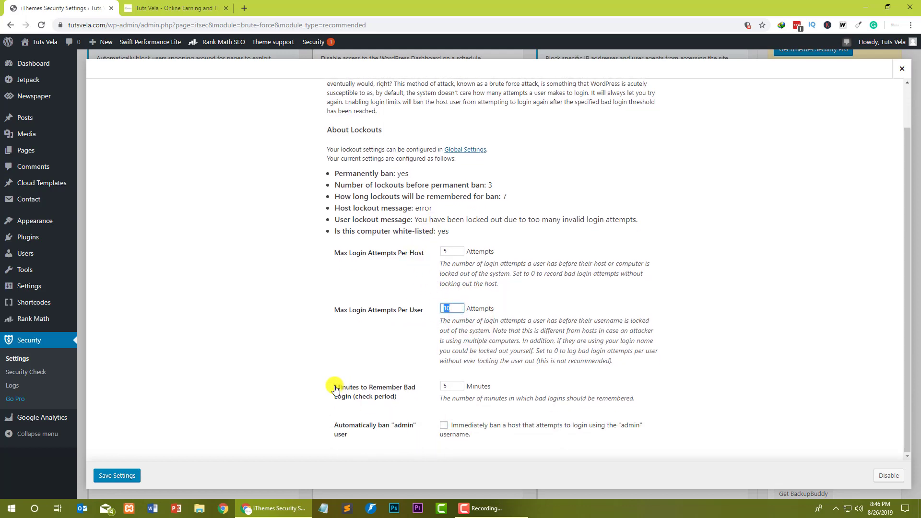
pyautogui.moveTo(326, 381); pyautogui.dragTo(411, 403)
pyautogui.click(440, 398)
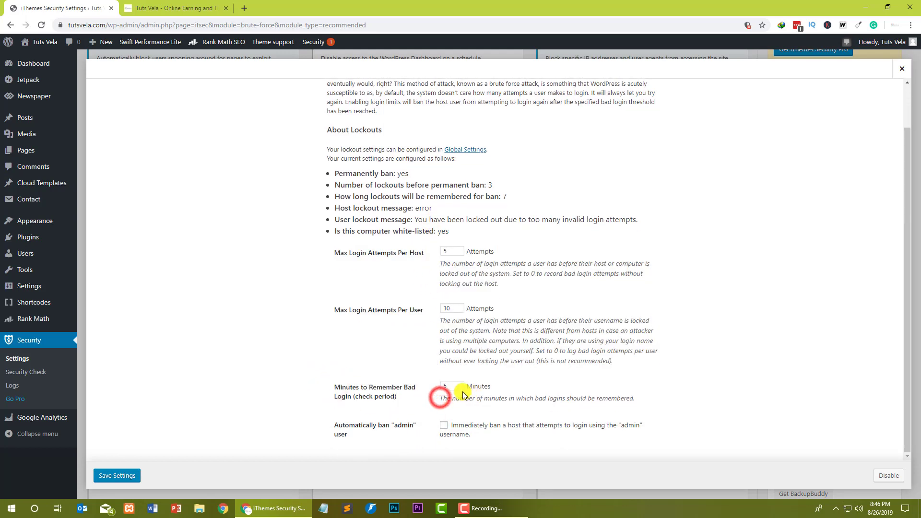
pyautogui.moveTo(462, 385); pyautogui.dragTo(414, 386)
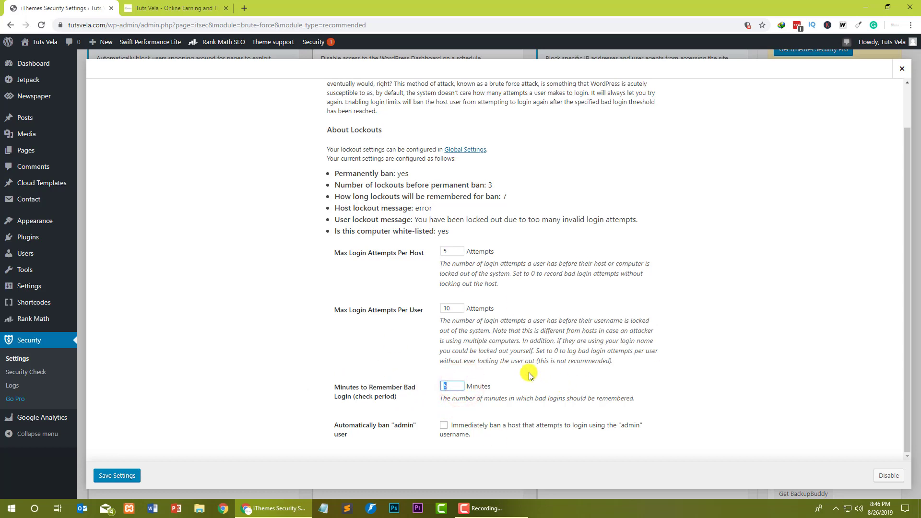
# - Turn on Automatically ban "admin" user so hosts attempting to log in with that username are banned immediately
pyautogui.moveTo(327, 419); pyautogui.dragTo(383, 451)
pyautogui.click(383, 451)
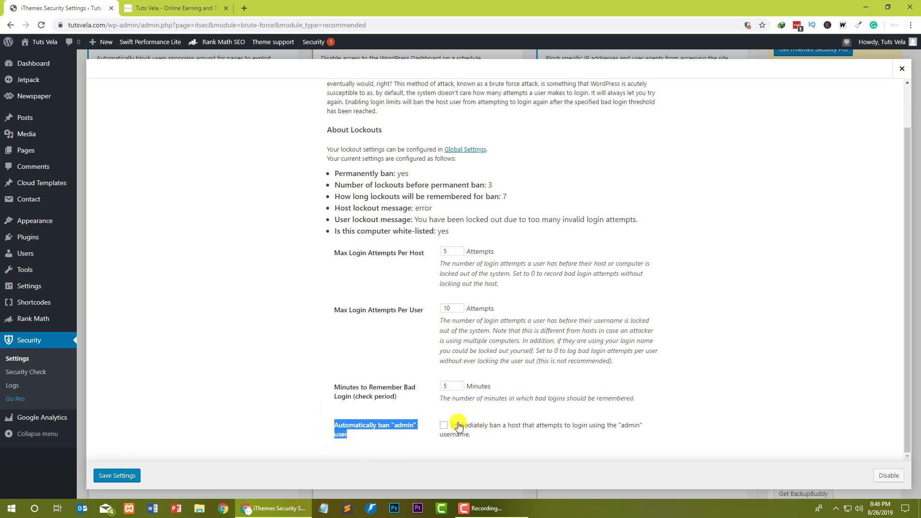
pyautogui.click(439, 425)
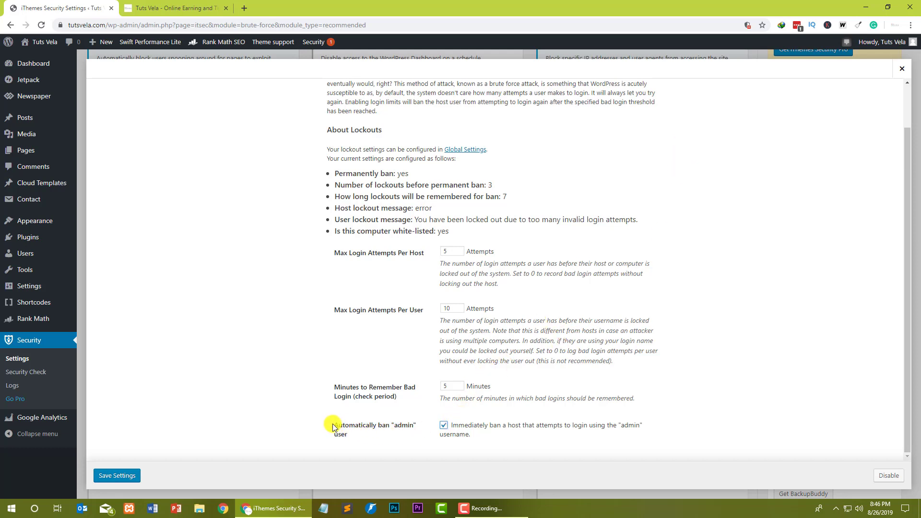
# - Save the Local Brute Force Protection settings after reviewing the Automatically ban "admin" user option
pyautogui.moveTo(332, 422); pyautogui.dragTo(353, 431)
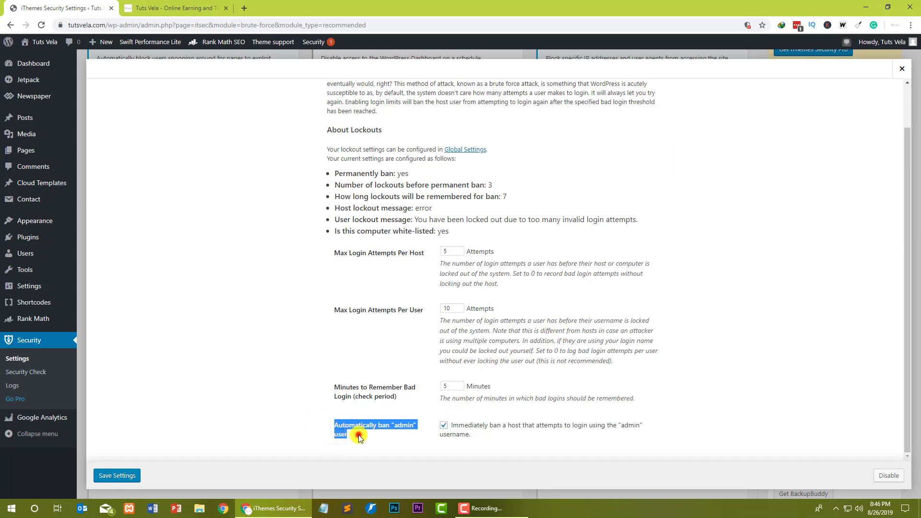
pyautogui.click(360, 436)
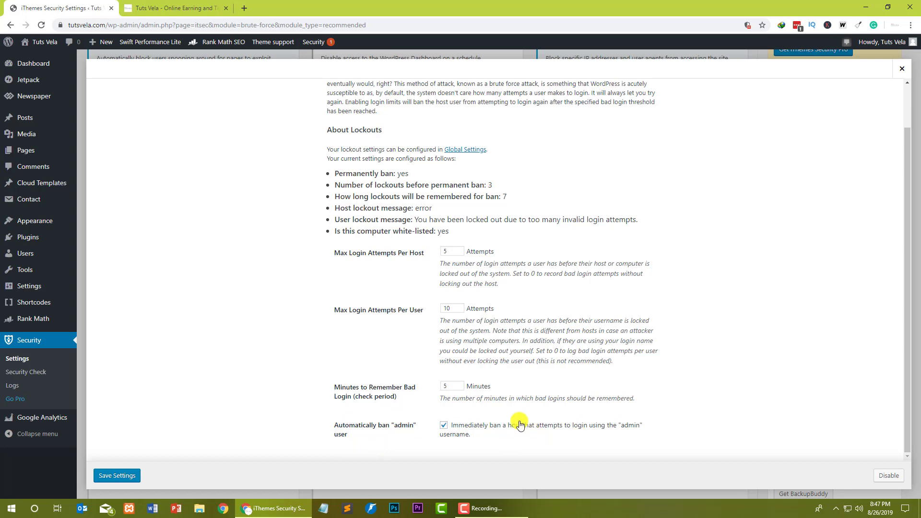
pyautogui.click(471, 427)
pyautogui.click(100, 477)
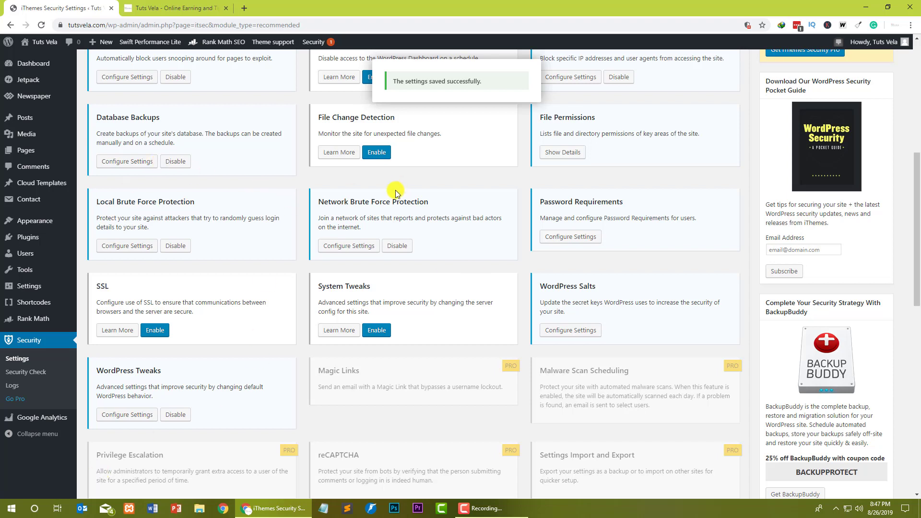
# - Open the Network Brute Force Protection settings, review the API key field and save the module
pyautogui.moveTo(316, 203); pyautogui.dragTo(428, 200)
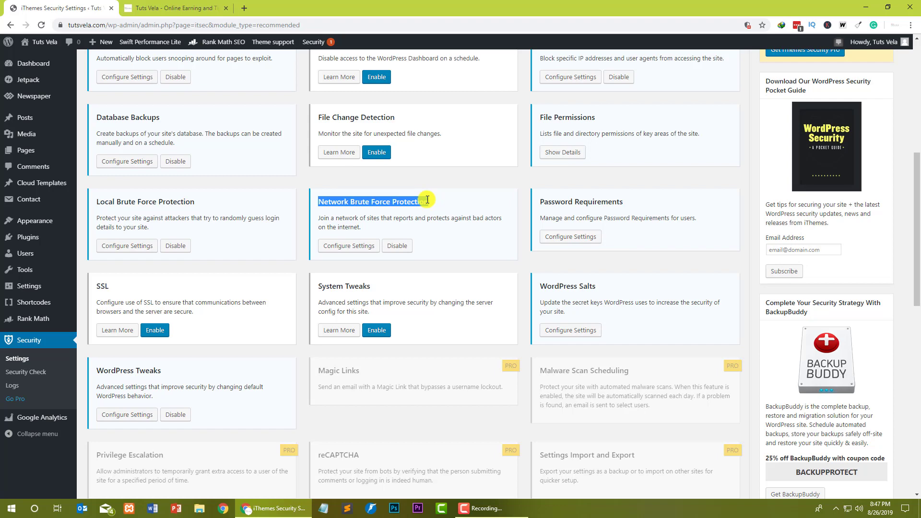
pyautogui.click(352, 245)
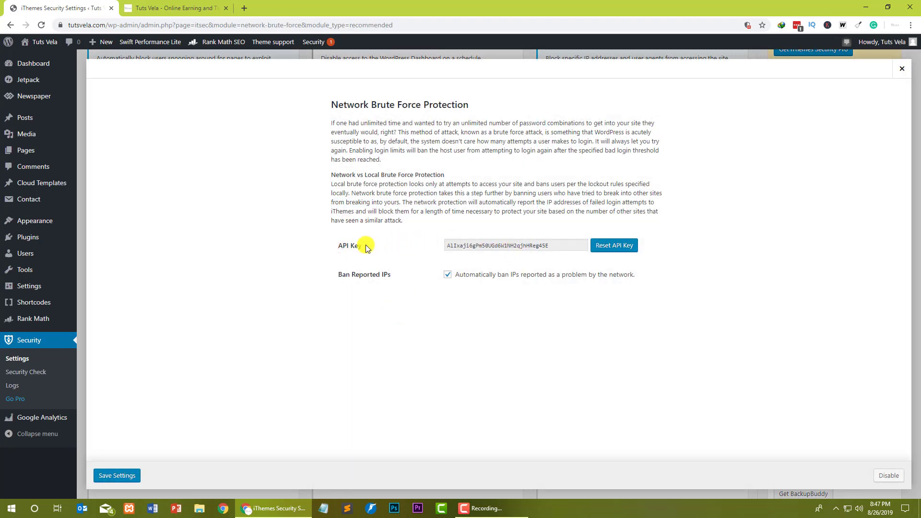
pyautogui.moveTo(336, 249); pyautogui.dragTo(382, 235)
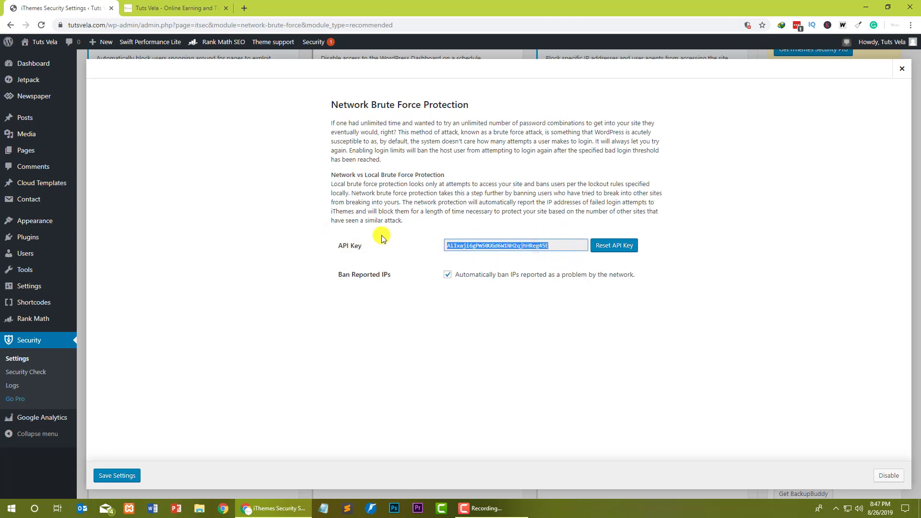
pyautogui.click(381, 235)
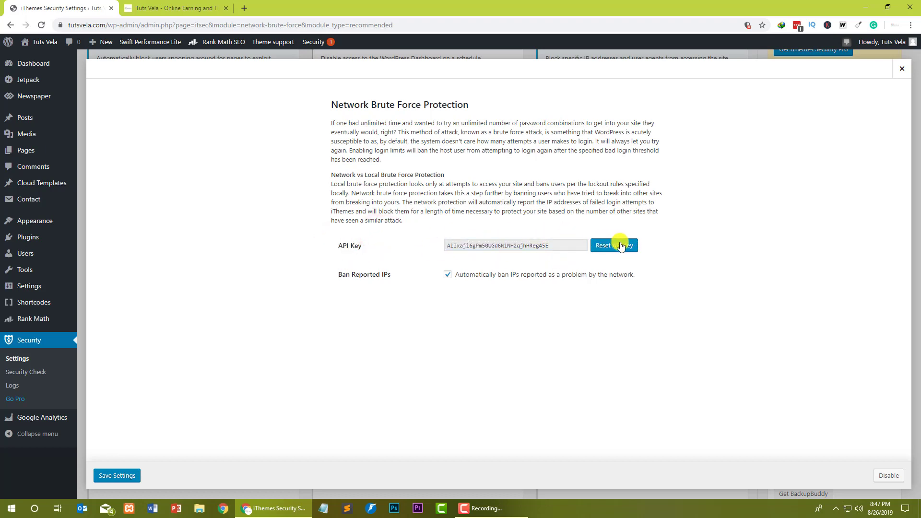
pyautogui.doubleClick(551, 245)
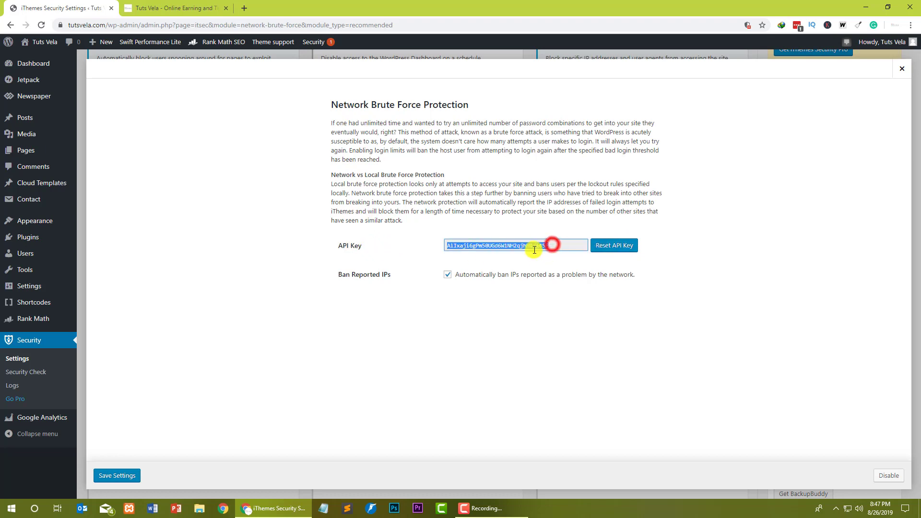
pyautogui.click(505, 192)
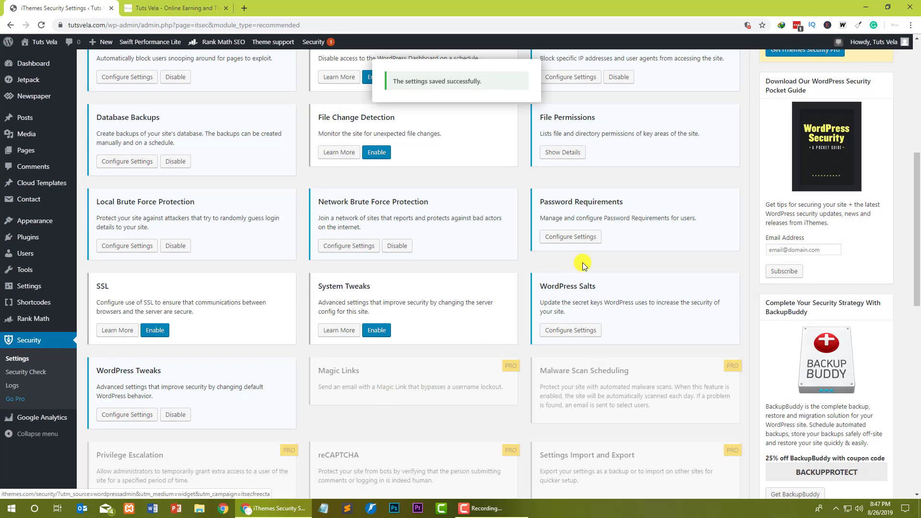
# - Try enabling Strong Passwords in Password Requirements, check its Minimum Role options, and close the module without saving
pyautogui.moveTo(532, 199); pyautogui.dragTo(608, 202)
pyautogui.click(578, 240)
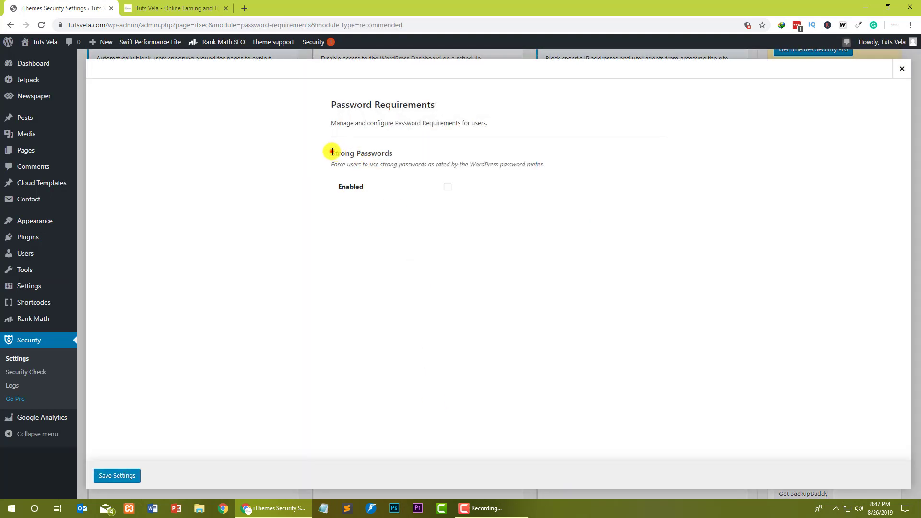
pyautogui.moveTo(331, 151); pyautogui.dragTo(441, 188)
pyautogui.click(446, 187)
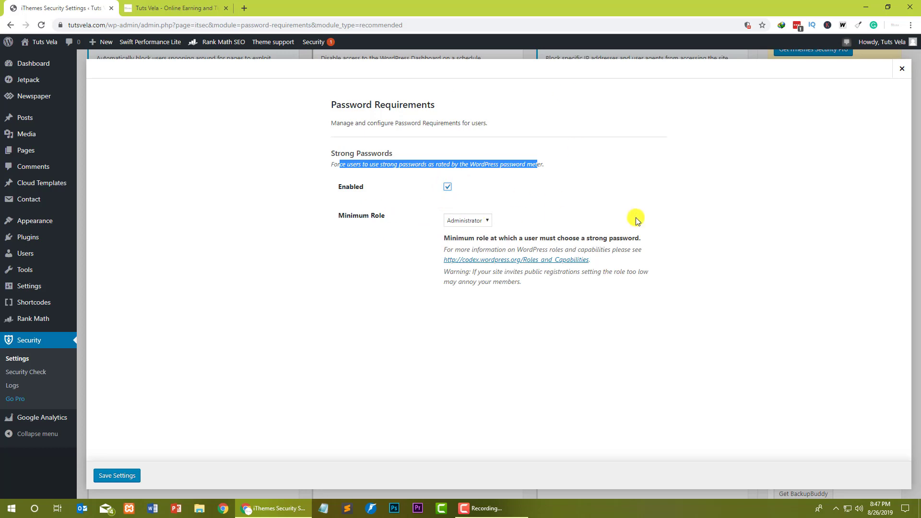
pyautogui.click(490, 218)
pyautogui.click(491, 219)
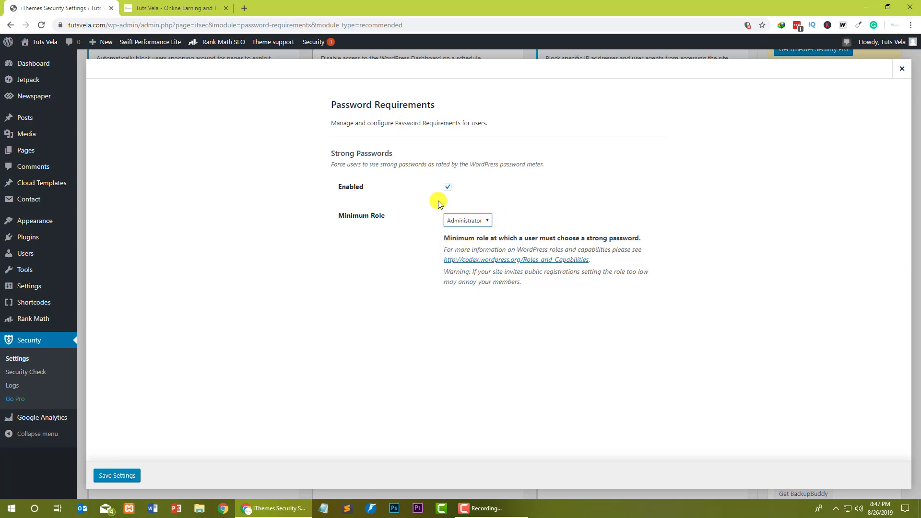
pyautogui.click(448, 187)
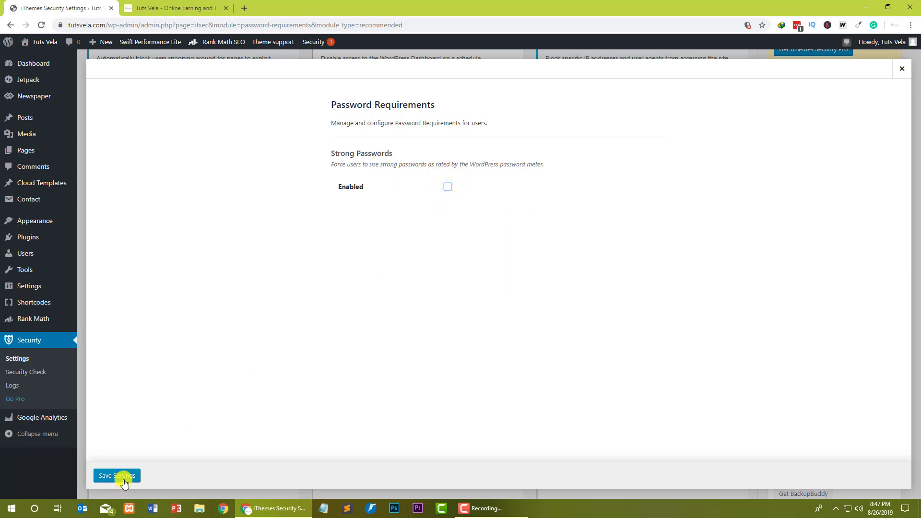
pyautogui.click(901, 69)
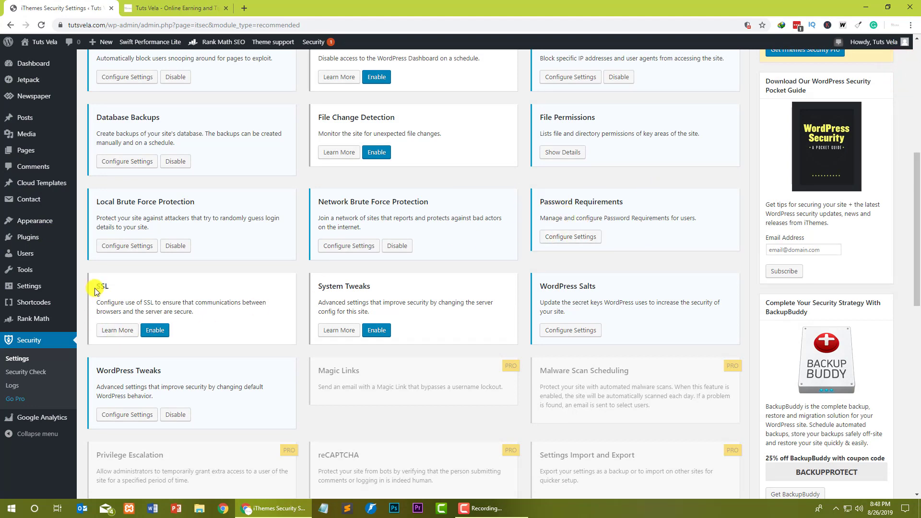
# - Compare the browser's connection security details for the site's home page and the dashboard, closing the home page
pyautogui.click(144, 8)
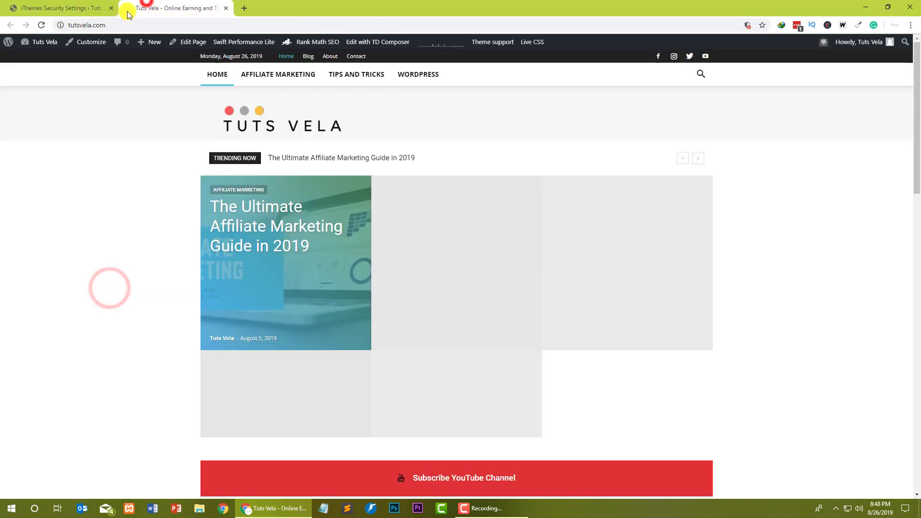
pyautogui.click(60, 25)
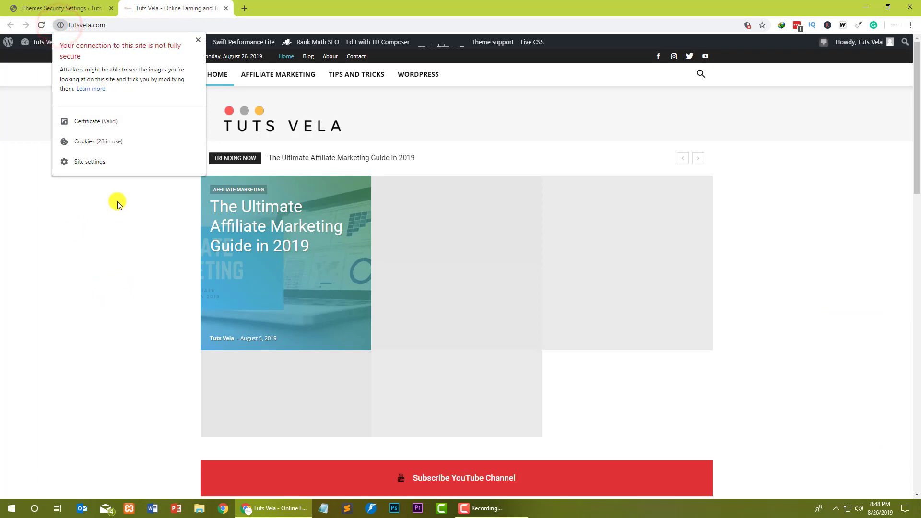
pyautogui.click(224, 8)
pyautogui.click(225, 8)
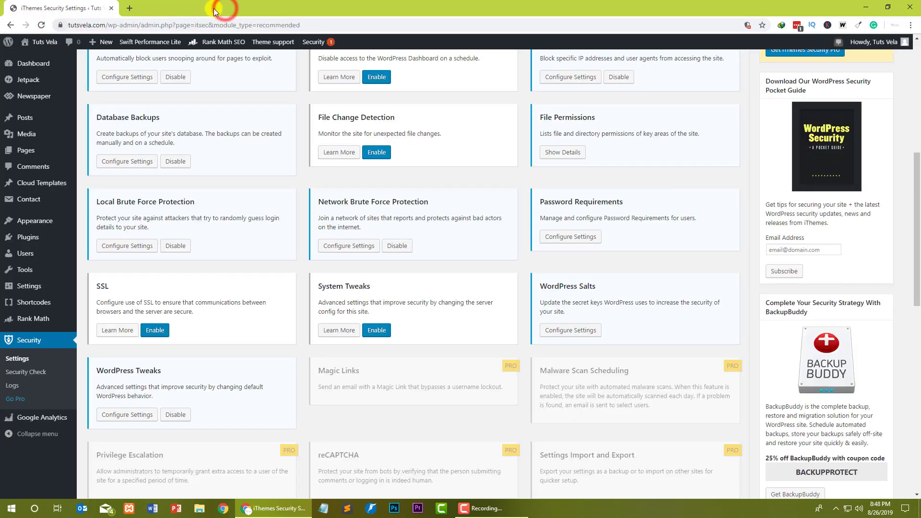
pyautogui.click(60, 27)
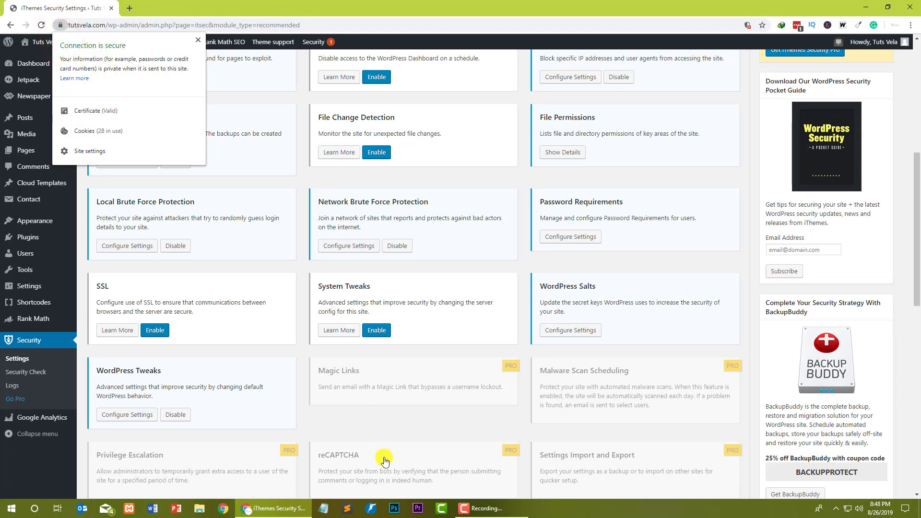
# - Enable the SSL module and review the options for Redirect All HTTP Page Requests to HTTPS
pyautogui.click(146, 330)
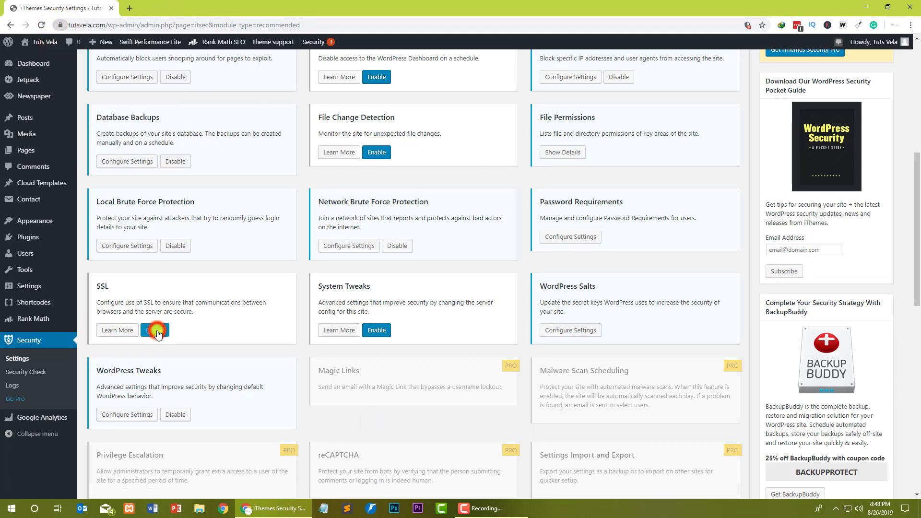
pyautogui.click(156, 332)
pyautogui.click(158, 332)
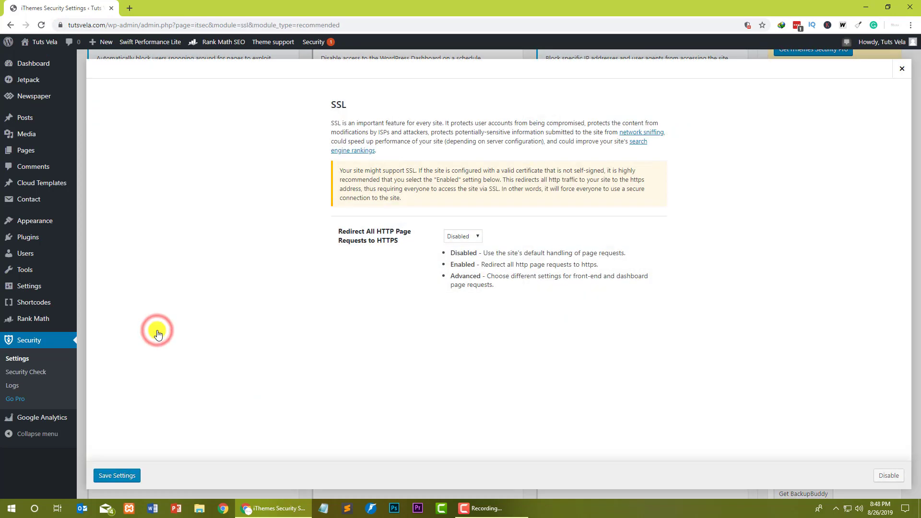
pyautogui.click(459, 238)
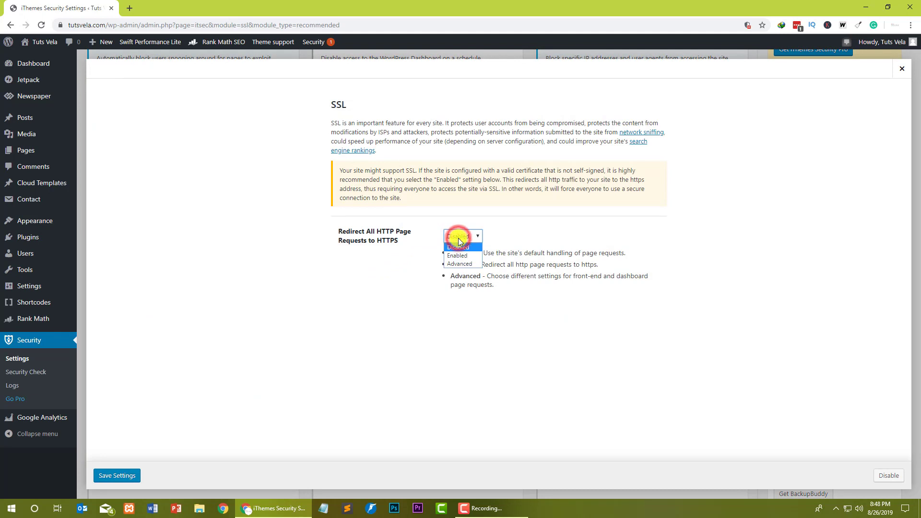
pyautogui.click(459, 238)
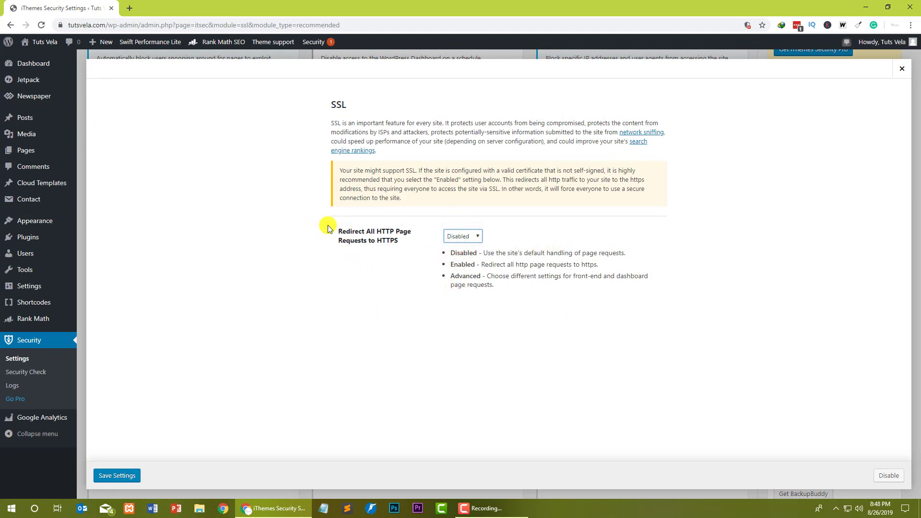
pyautogui.click(901, 69)
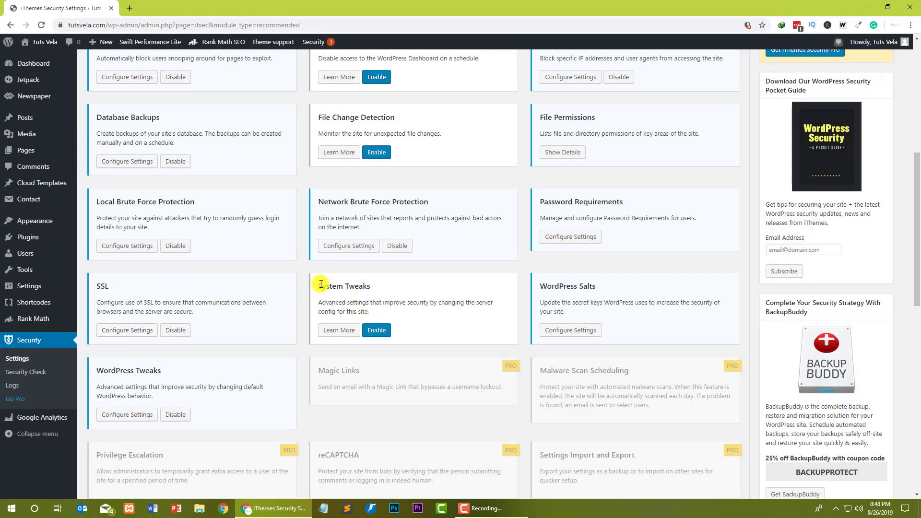
# - Enable the System Tweaks module and open its settings
pyautogui.moveTo(319, 284); pyautogui.dragTo(363, 286)
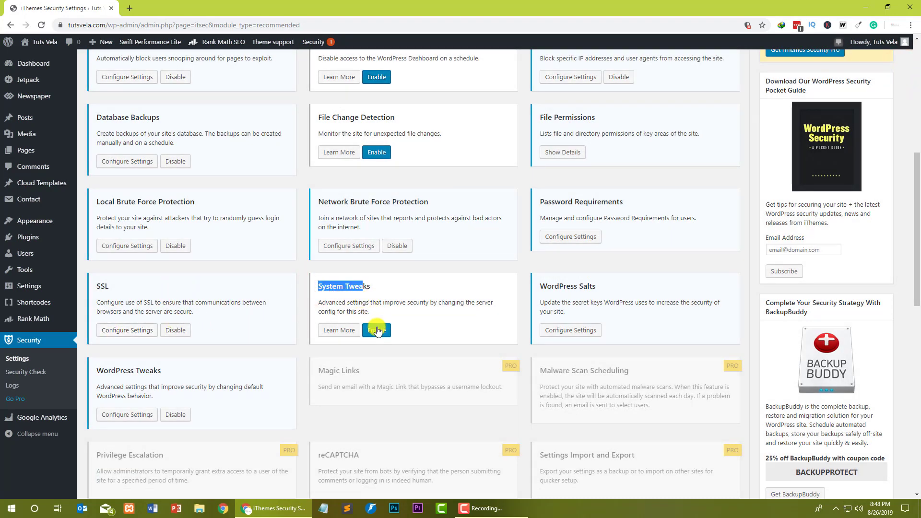
pyautogui.click(377, 331)
pyautogui.moveTo(319, 306); pyautogui.dragTo(361, 309)
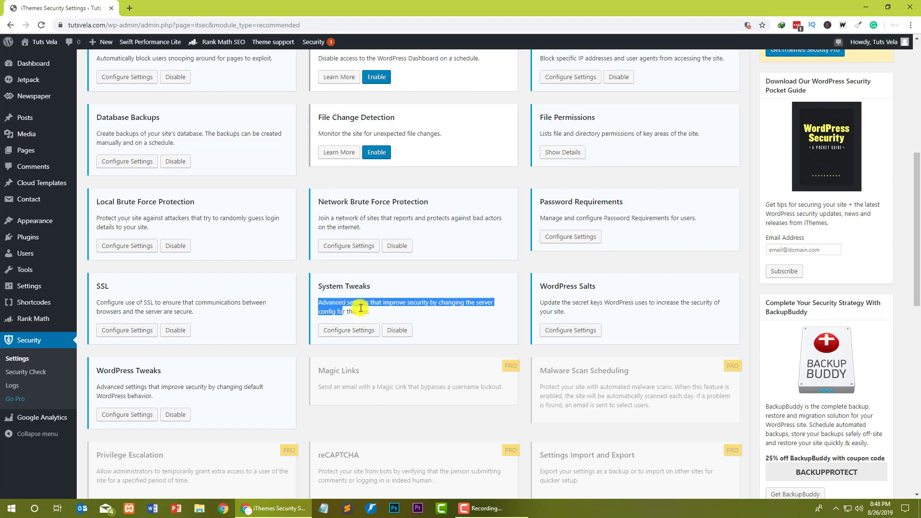
pyautogui.click(362, 328)
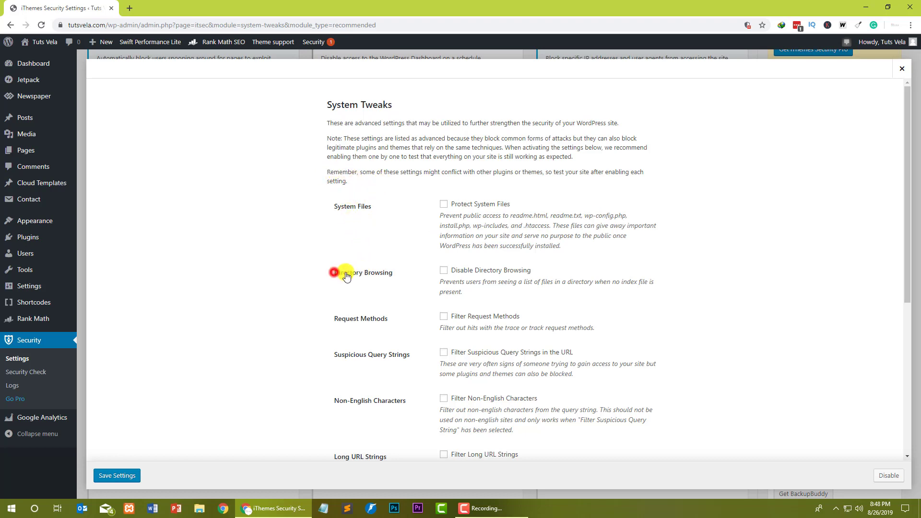
# - Turn on Disable Directory Browsing in System Tweaks and review its description
pyautogui.moveTo(334, 272); pyautogui.dragTo(390, 274)
pyautogui.click(444, 271)
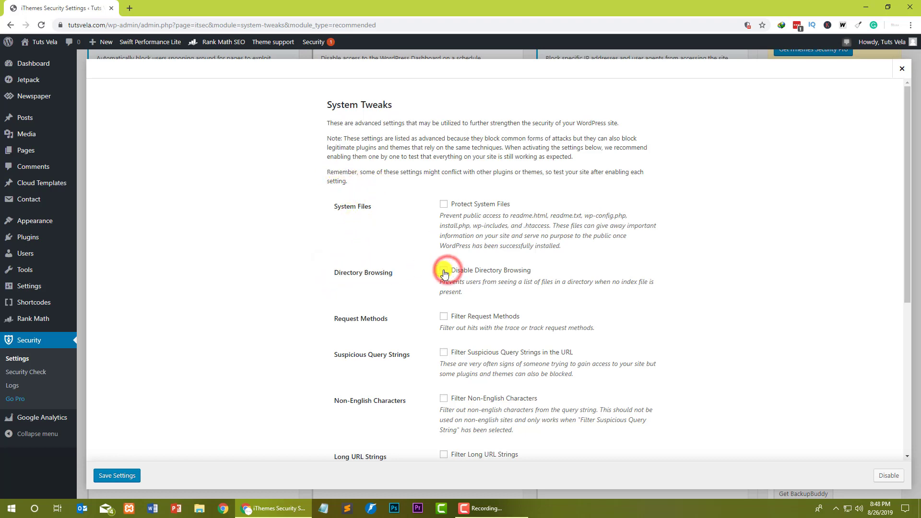
pyautogui.moveTo(431, 281); pyautogui.dragTo(462, 288)
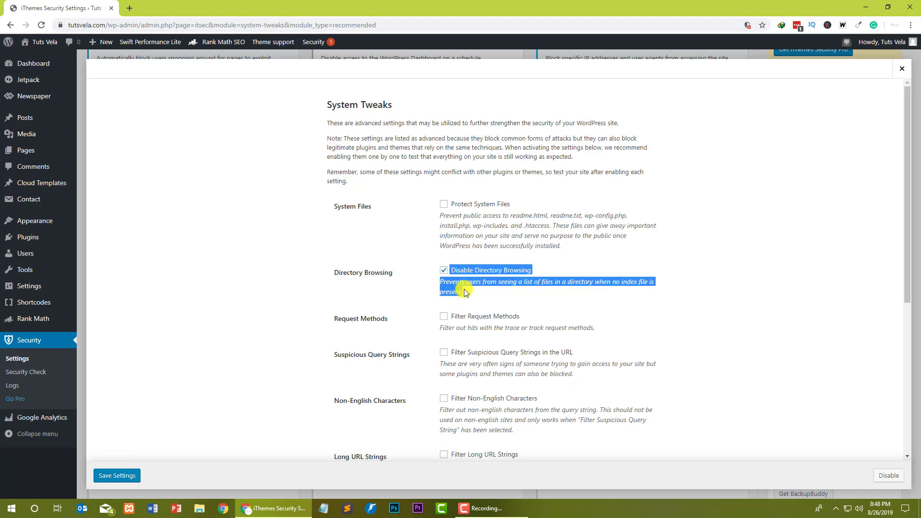
pyautogui.click(465, 293)
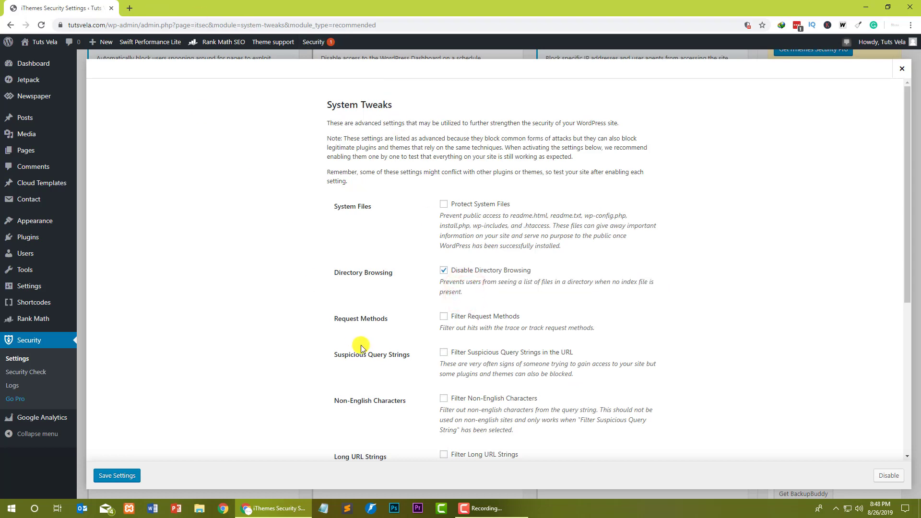
pyautogui.tripleClick(459, 295)
pyautogui.click(453, 287)
# - Turn on Filter Suspicious Query Strings in the URL in System Tweaks
pyautogui.scroll(-1, 292, 298)
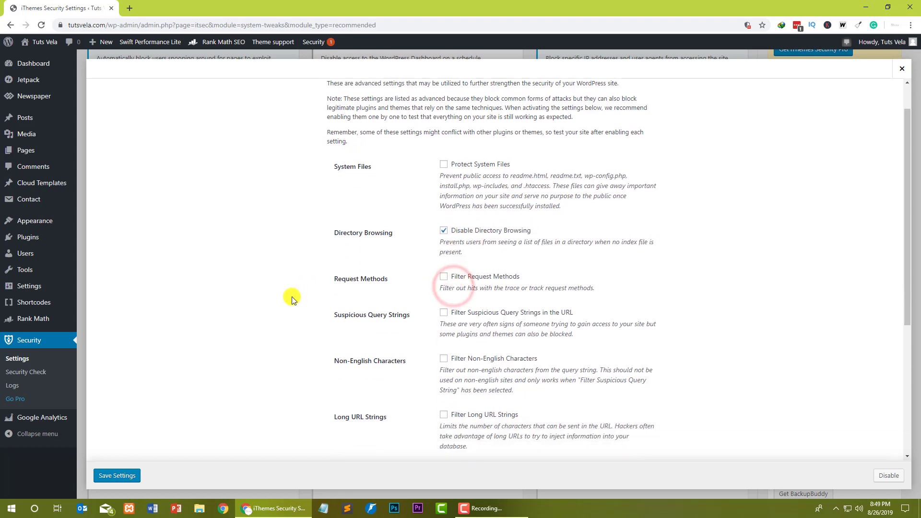
pyautogui.scroll(-2, 283, 295)
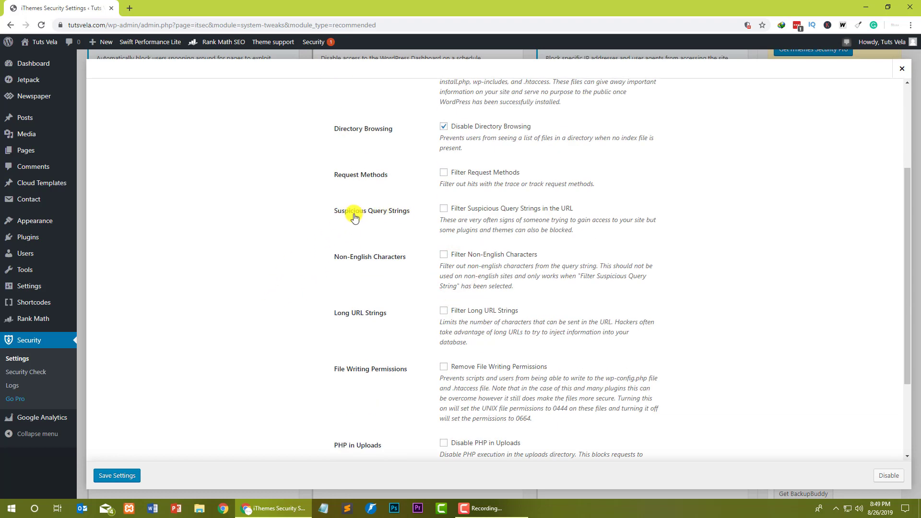
pyautogui.click(469, 207)
# - Turn on Disable PHP in Uploads in System Tweaks and review what it blocks in the uploads directory
pyautogui.scroll(-1, 397, 322)
pyautogui.scroll(-2, 398, 326)
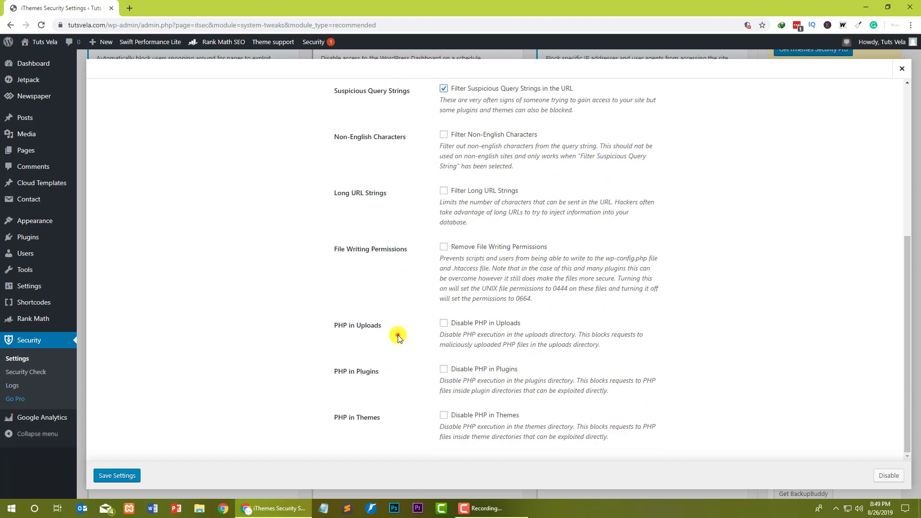
pyautogui.moveTo(365, 337); pyautogui.dragTo(337, 335)
pyautogui.click(442, 323)
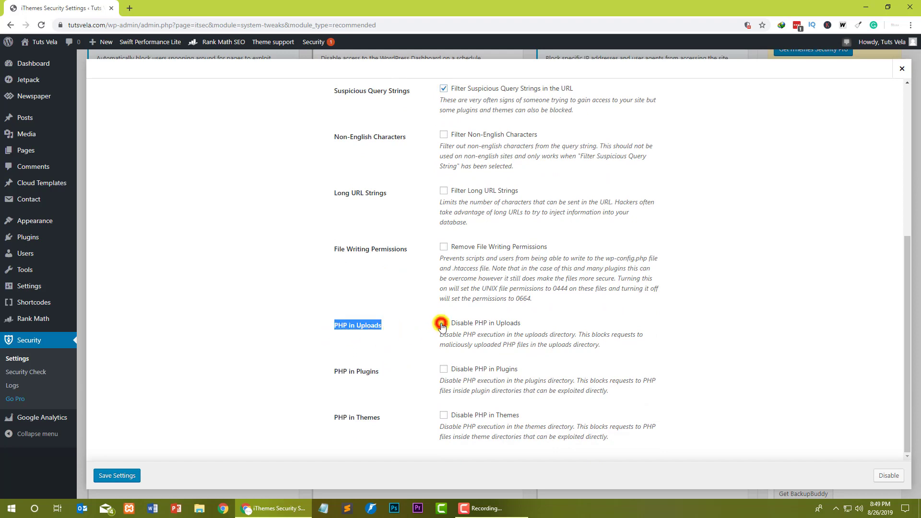
pyautogui.click(572, 328)
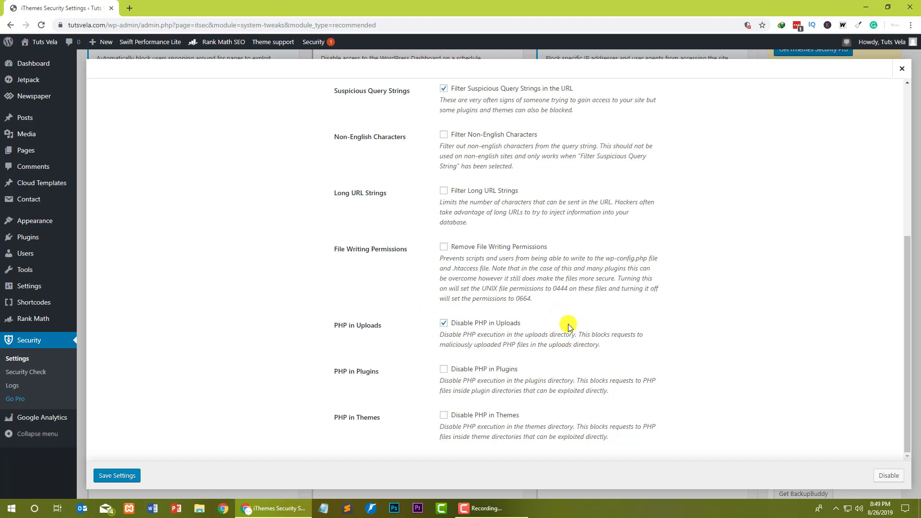
pyautogui.moveTo(473, 336); pyautogui.dragTo(638, 344)
pyautogui.click(637, 342)
pyautogui.moveTo(384, 329)
pyautogui.mouseDown()
pyautogui.moveTo(331, 326)
pyautogui.moveTo(351, 327)
pyautogui.mouseUp()
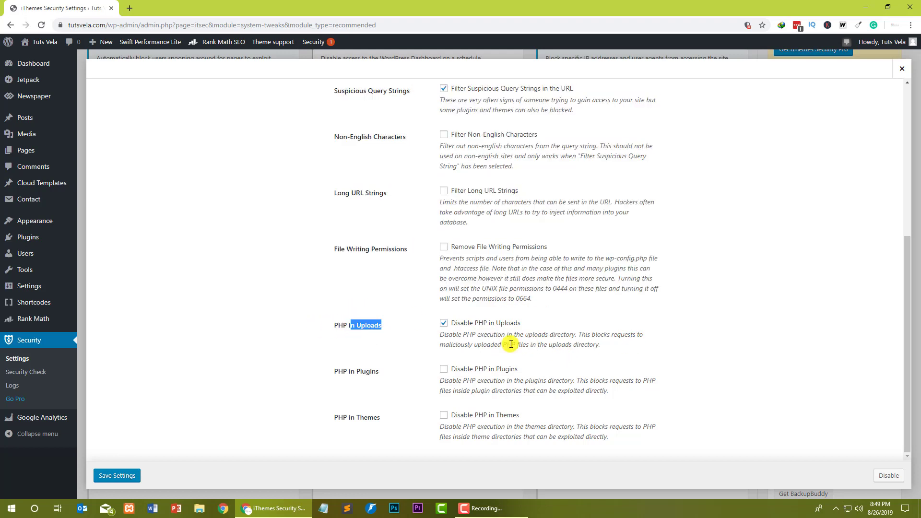
# - Turn off Disable PHP in Uploads and save the System Tweaks settings
pyautogui.click(698, 331)
pyautogui.click(518, 325)
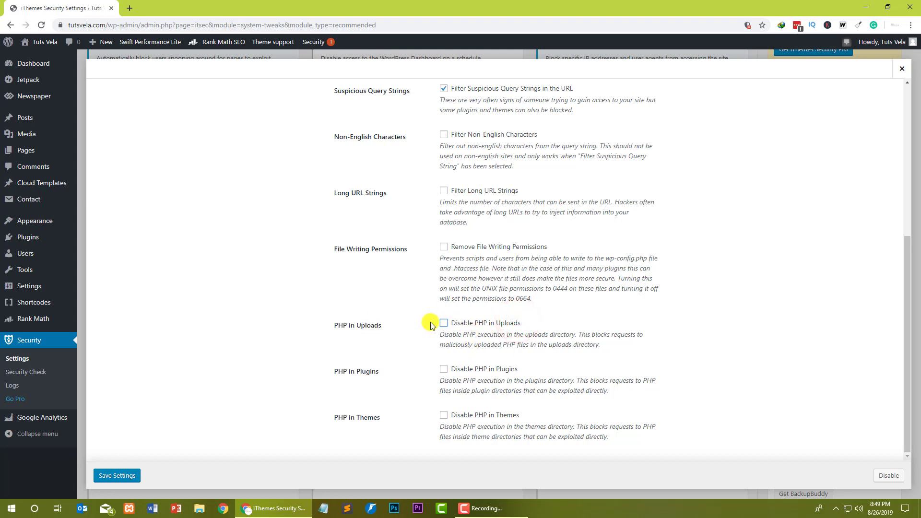
pyautogui.click(128, 480)
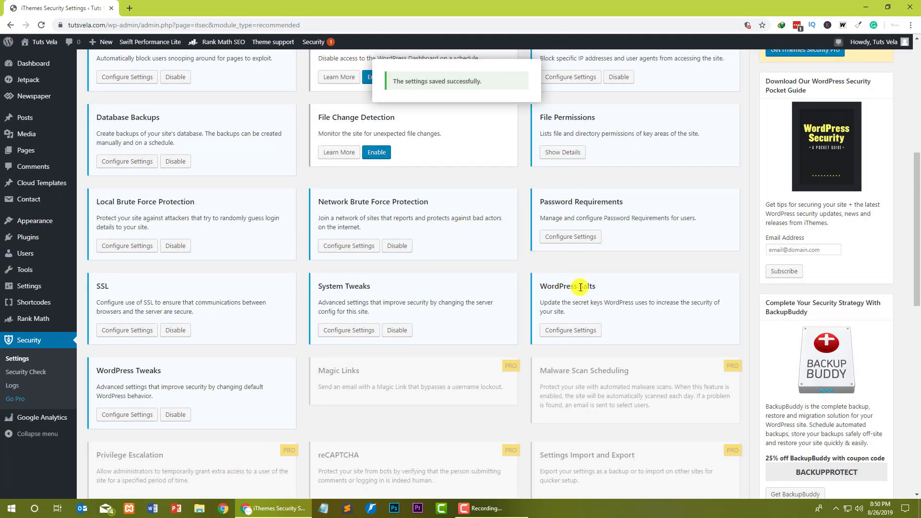
# - Open the WordPress Salts module, turn on Change WordPress Salts and save the settings
pyautogui.moveTo(602, 286); pyautogui.dragTo(569, 311)
pyautogui.click(569, 330)
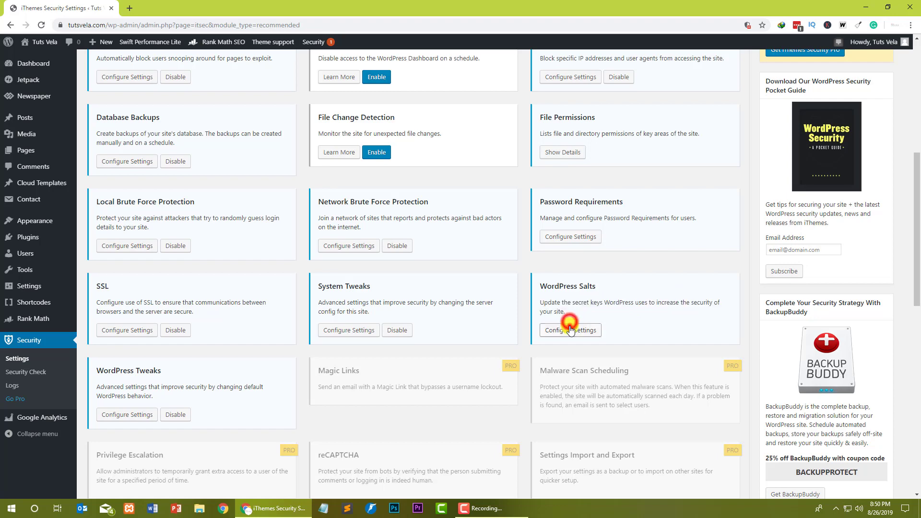
pyautogui.rightClick(530, 361)
pyautogui.click(429, 312)
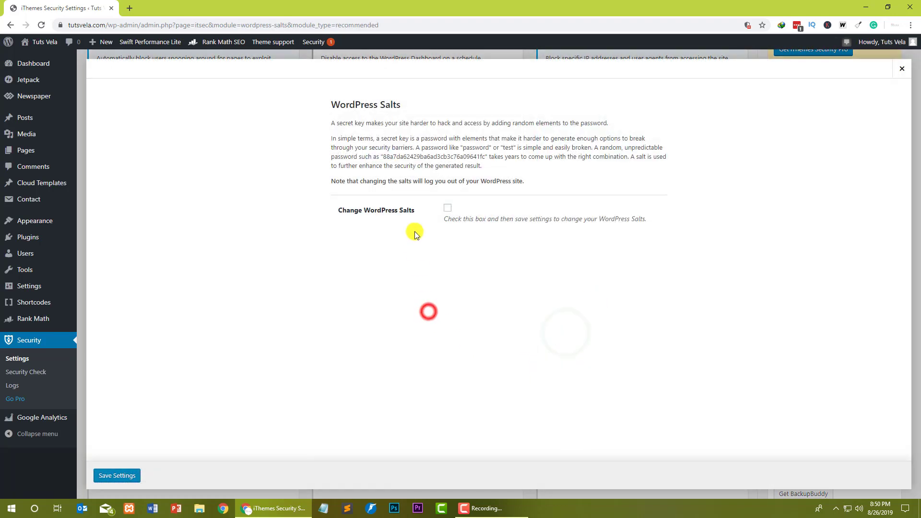
pyautogui.click(447, 210)
pyautogui.click(106, 482)
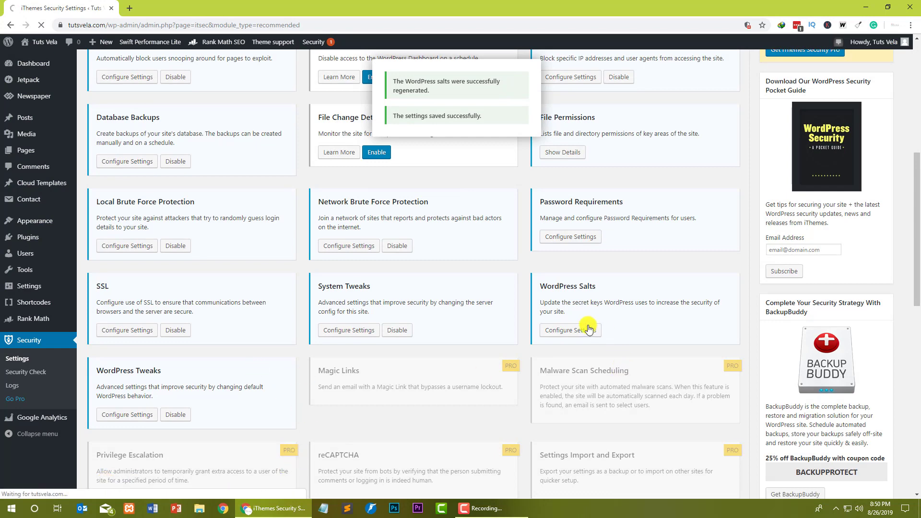
# - Log back in to the WordPress admin with the prefilled username and password instead of the WordPress.com login
pyautogui.scroll(-1, 137, 377)
pyautogui.click(164, 319)
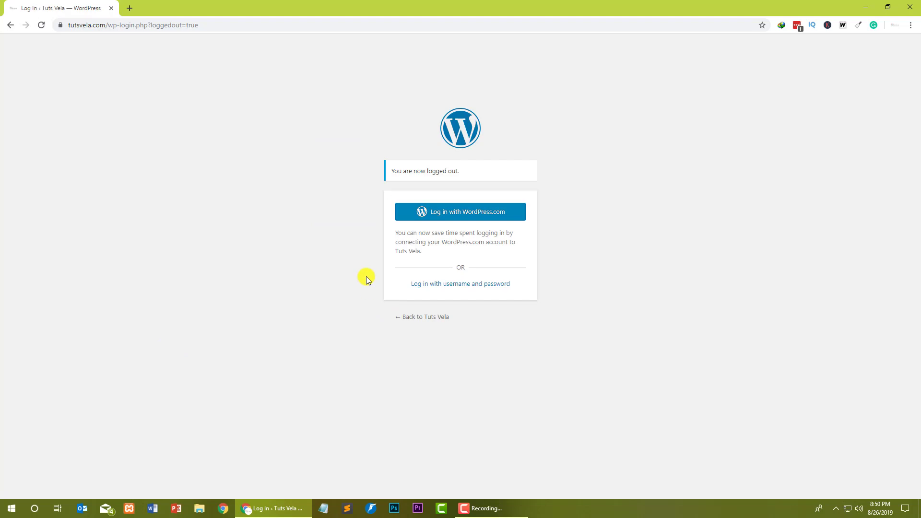
pyautogui.click(450, 286)
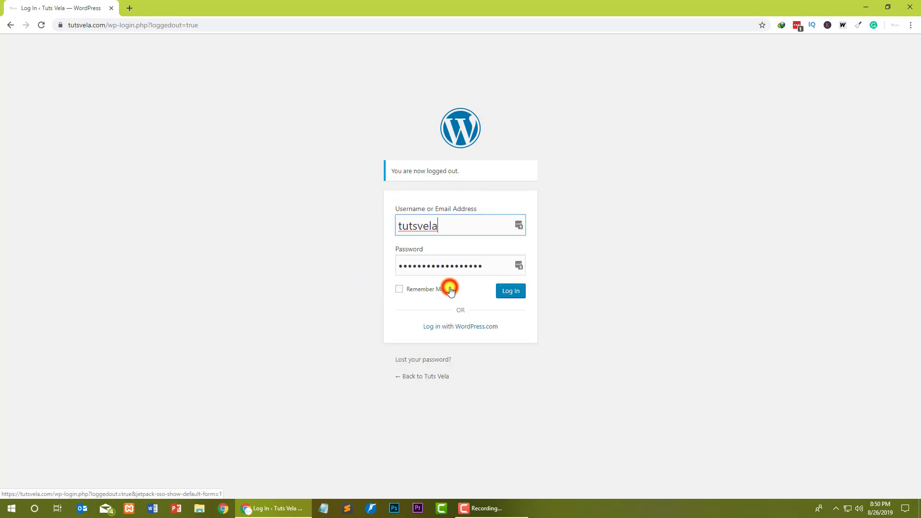
pyautogui.click(511, 291)
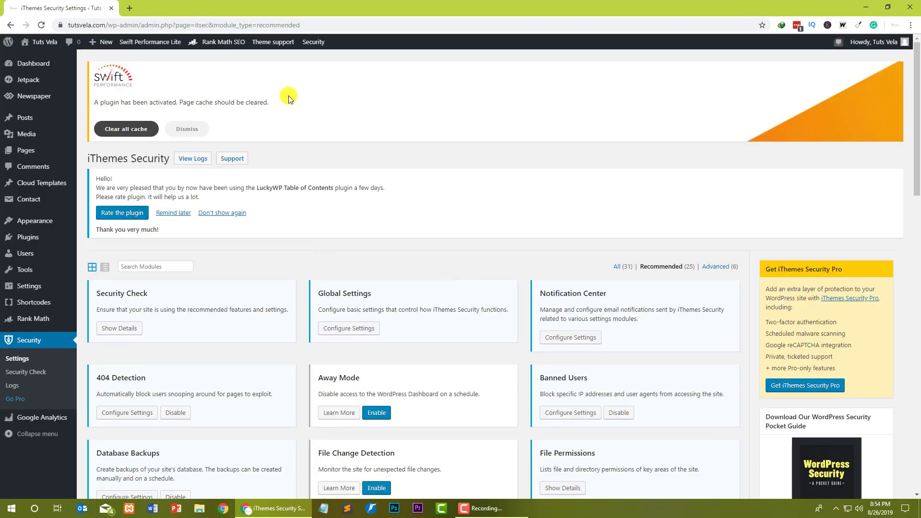
# - Find the WordPress Tweaks module below the already configured modules and open its settings
pyautogui.scroll(-3, 196, 221)
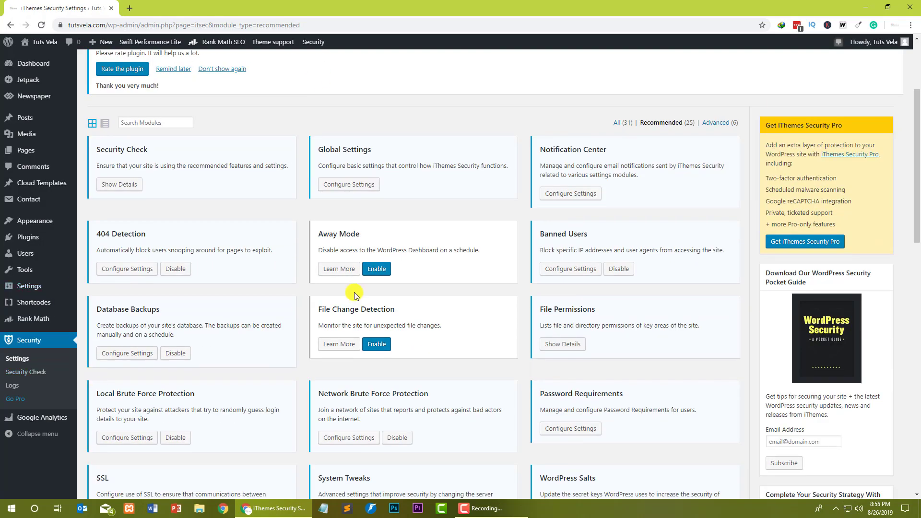
pyautogui.scroll(-7, 503, 268)
pyautogui.moveTo(597, 191); pyautogui.dragTo(540, 190)
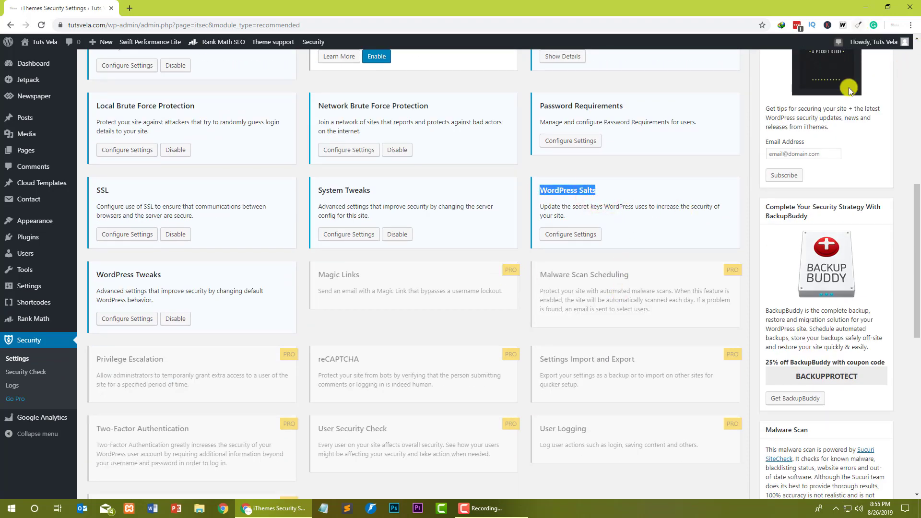
pyautogui.click(681, 171)
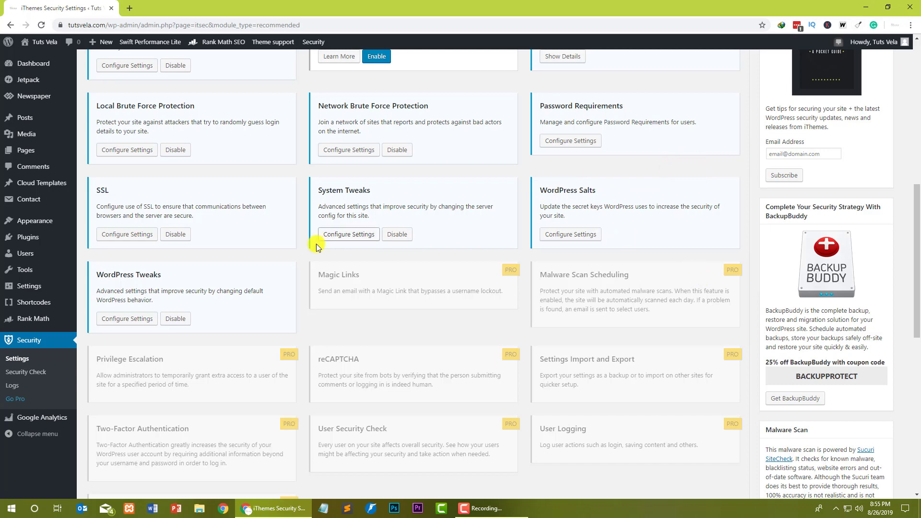
pyautogui.click(128, 318)
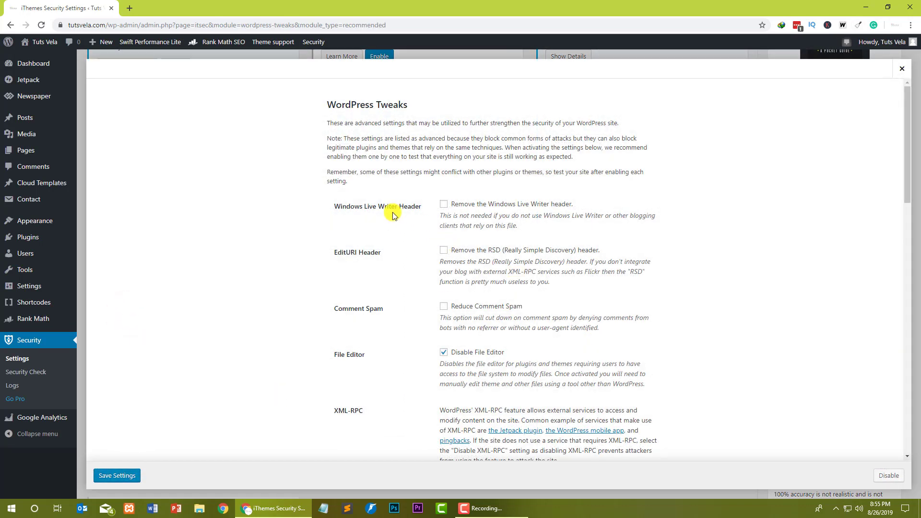
# - Review the WordPress Tweaks options, including Disable File Editor, and save the settings
pyautogui.scroll(-3, 362, 331)
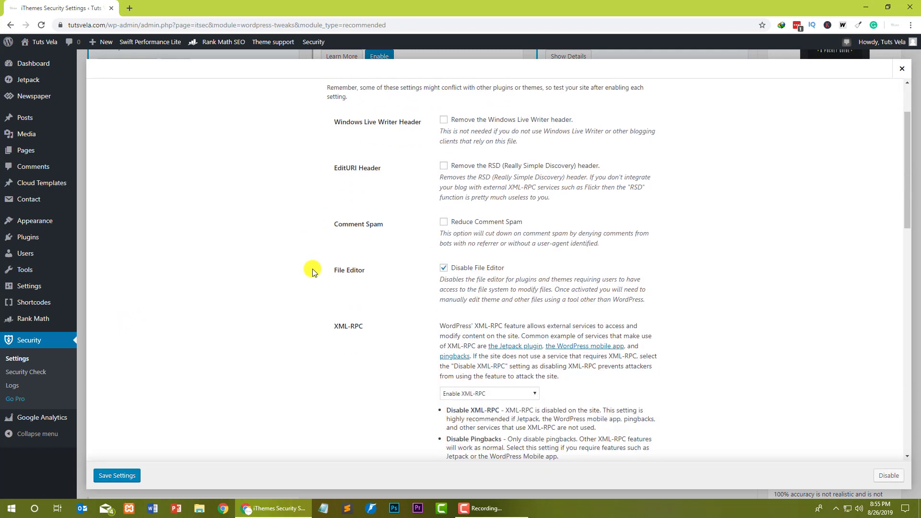
pyautogui.scroll(-2, 362, 330)
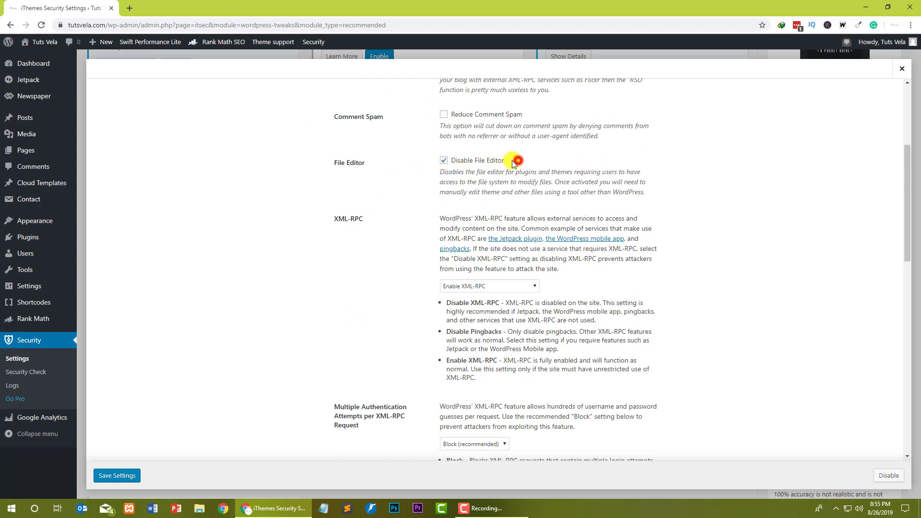
pyautogui.moveTo(513, 163); pyautogui.dragTo(450, 161)
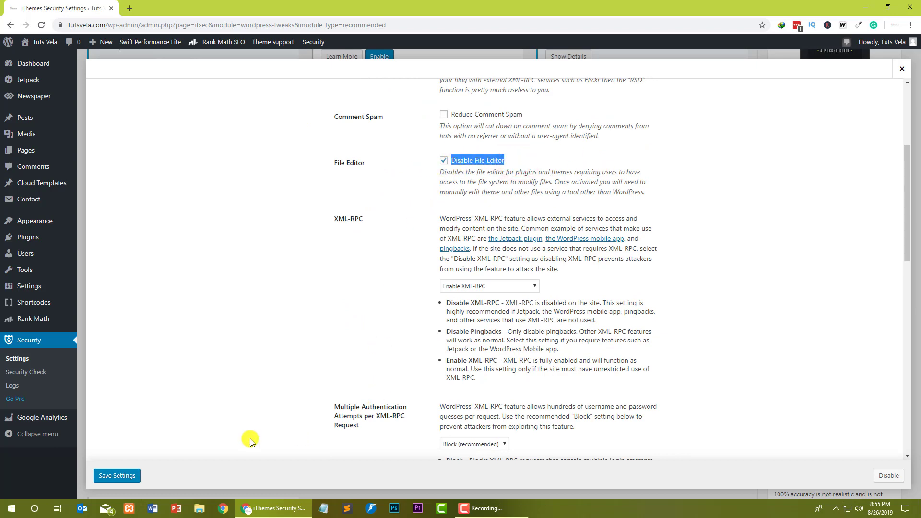
pyautogui.scroll(-12, 292, 372)
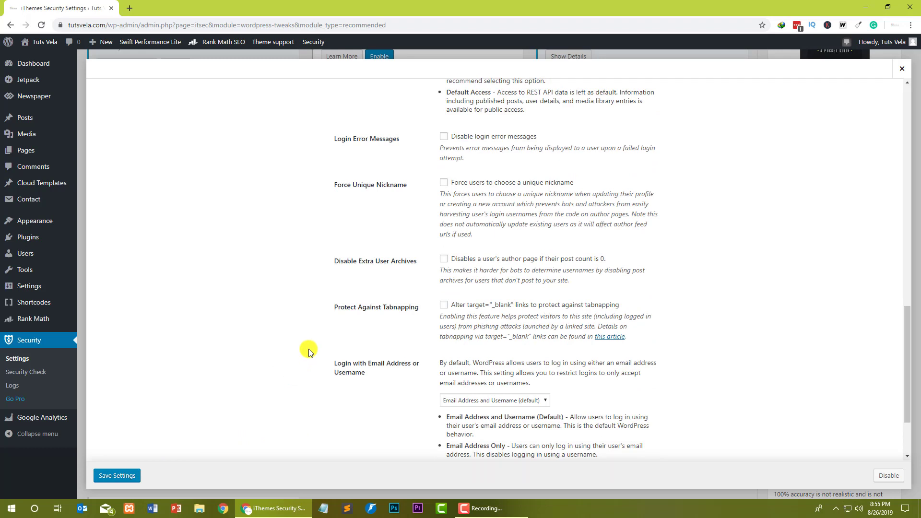
pyautogui.scroll(-2, 309, 349)
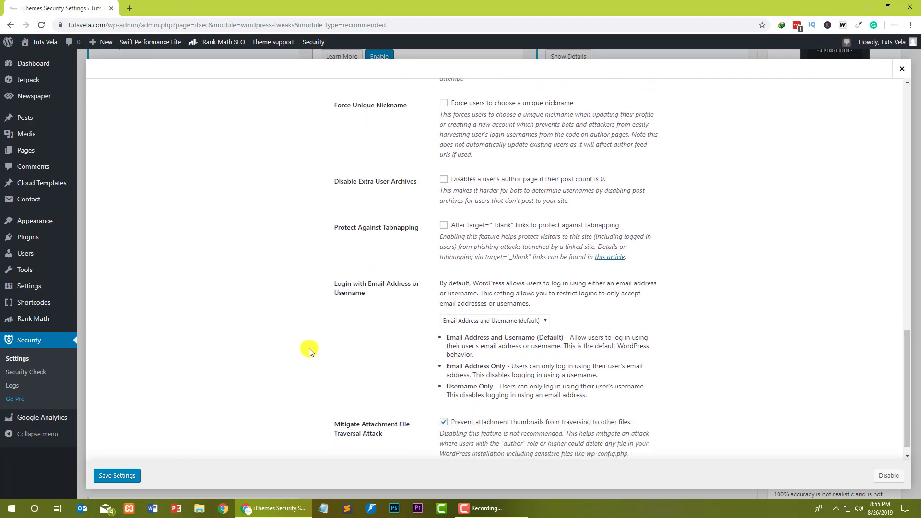
pyautogui.scroll(-2, 309, 348)
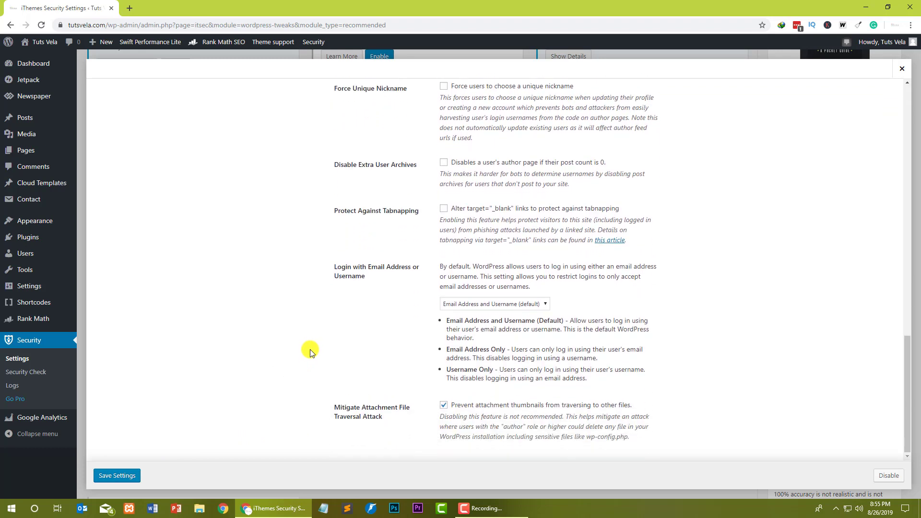
pyautogui.click(132, 476)
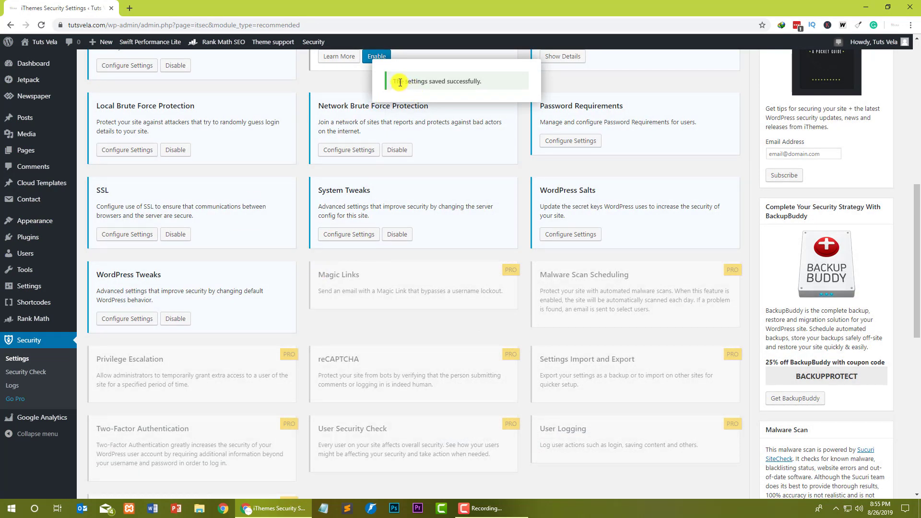
pyautogui.moveTo(400, 83); pyautogui.dragTo(490, 82)
# - Filter the iThemes Security modules to Advanced and locate the Hide Backend module
pyautogui.scroll(-3, 268, 232)
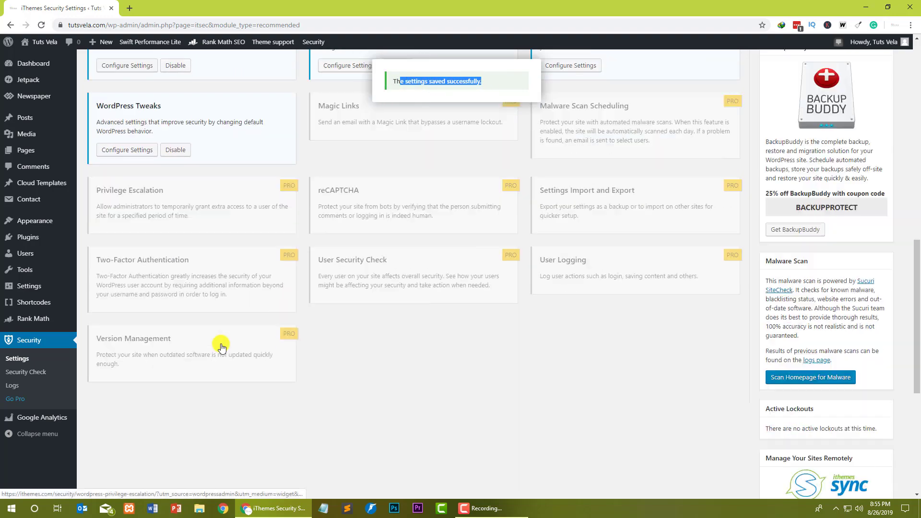
pyautogui.scroll(8, 220, 345)
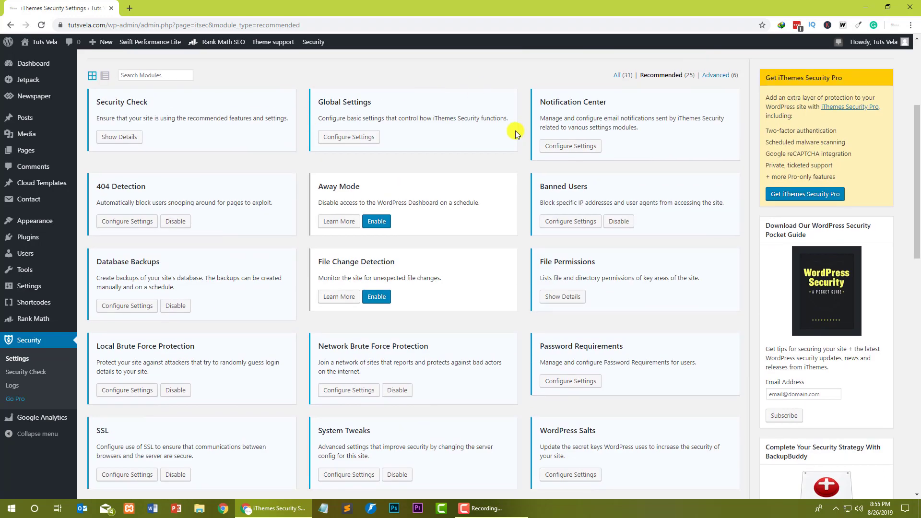
pyautogui.scroll(4, 516, 131)
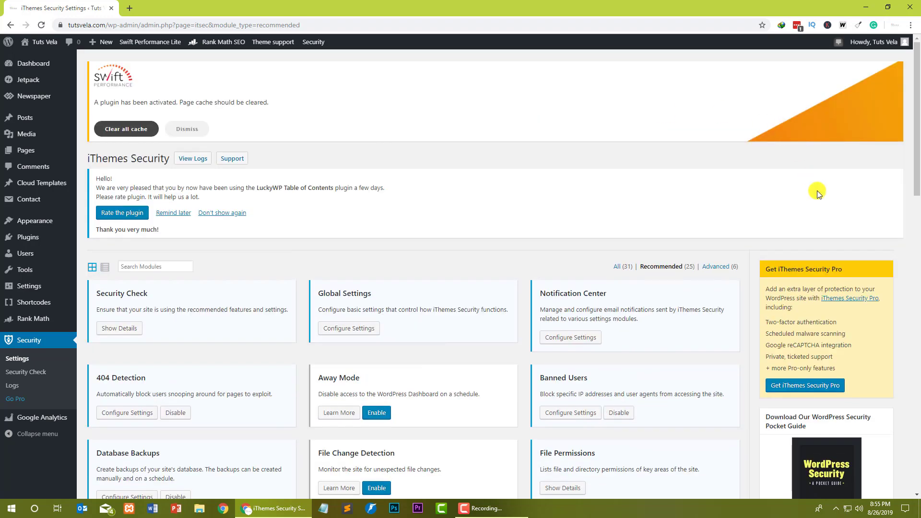
pyautogui.click(714, 268)
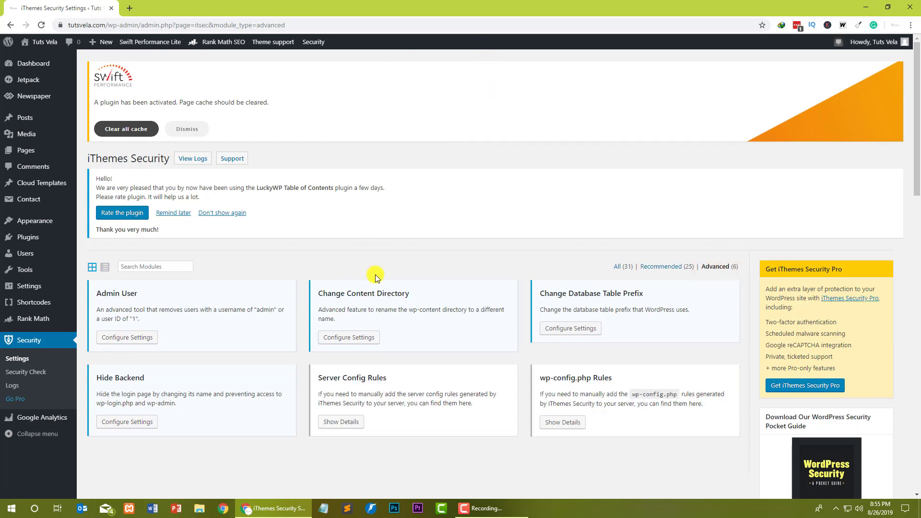
pyautogui.moveTo(99, 377); pyautogui.dragTo(147, 377)
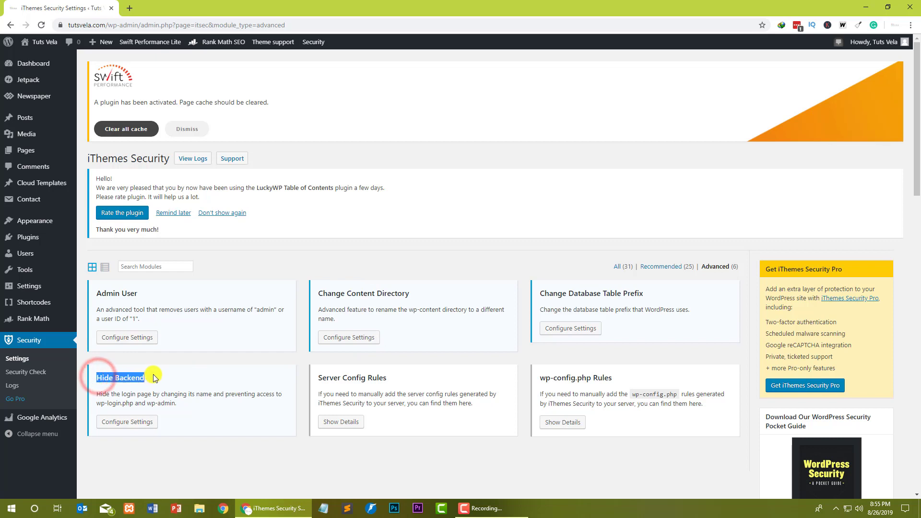
pyautogui.click(263, 360)
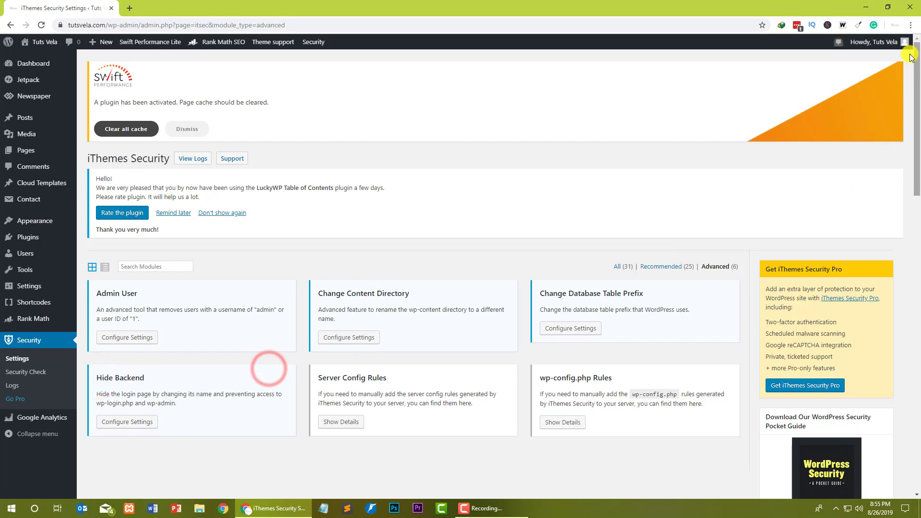
pyautogui.click(895, 25)
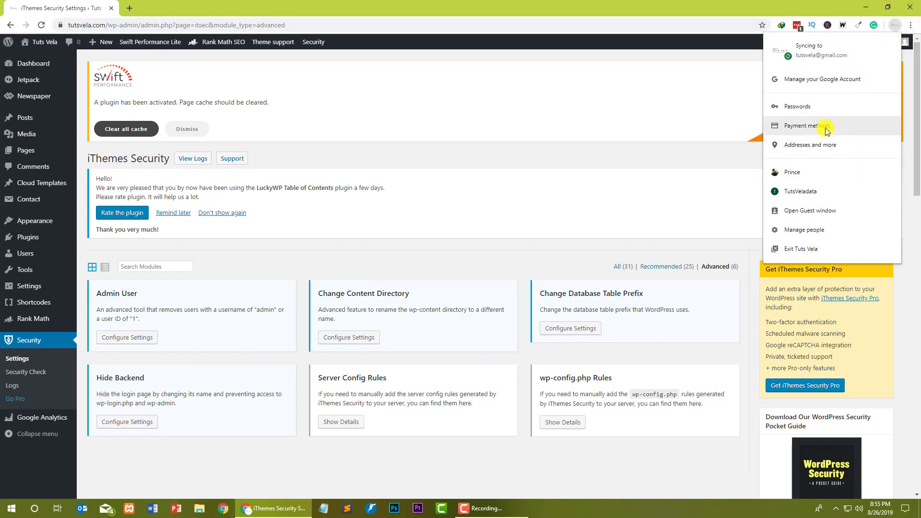
pyautogui.click(649, 202)
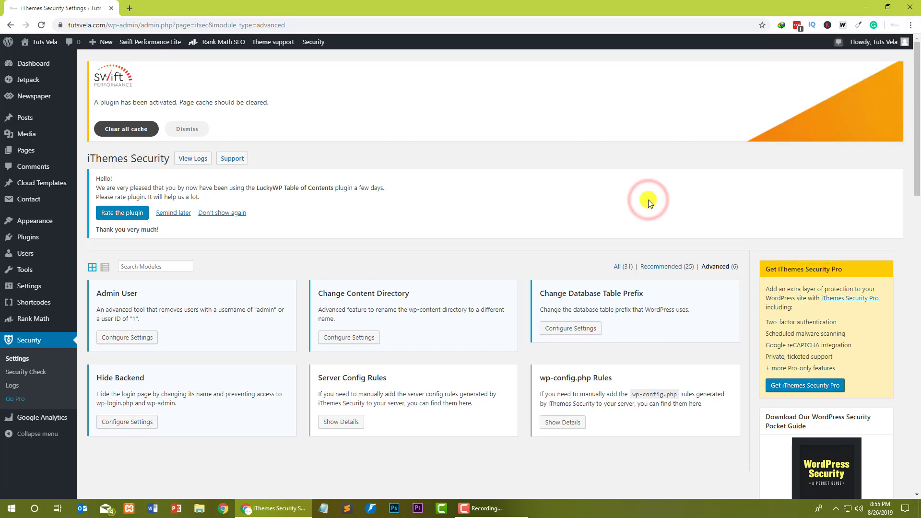
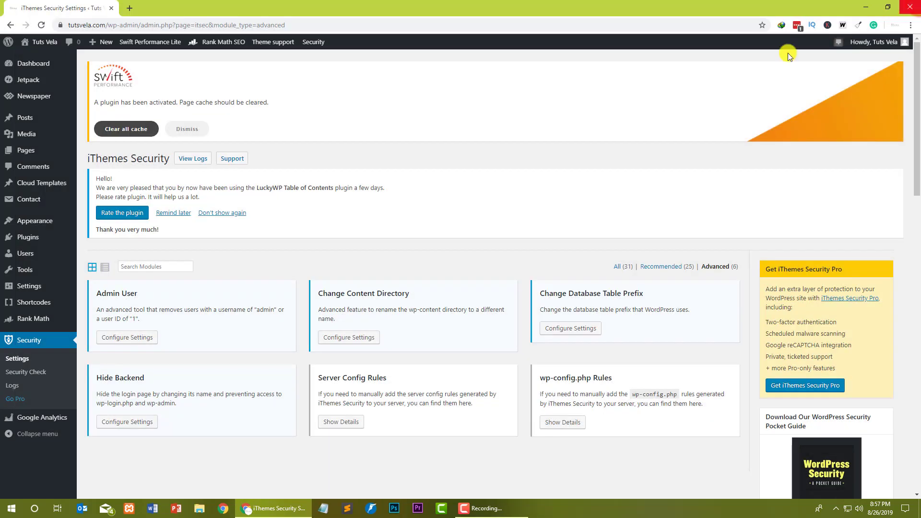
# - Enable the hide backend feature in the Hide Backend settings and select the login slug text for editing
pyautogui.click(133, 424)
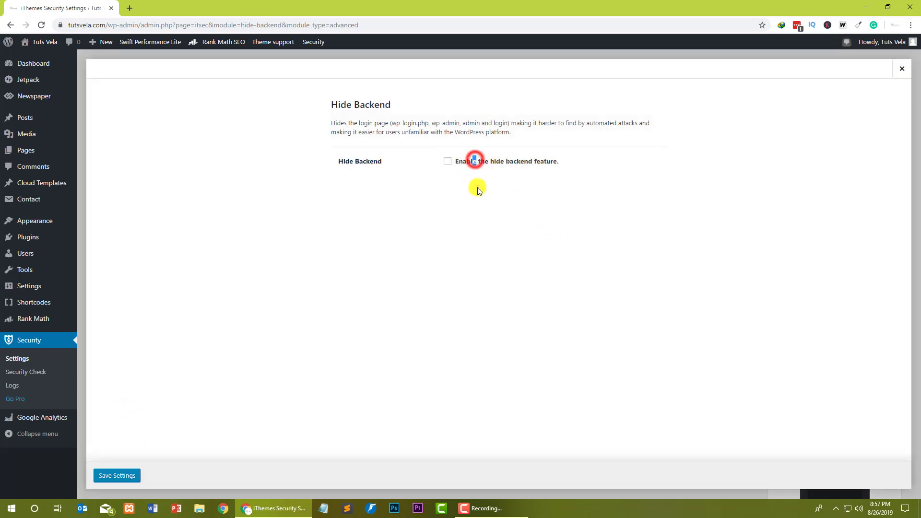
pyautogui.click(448, 161)
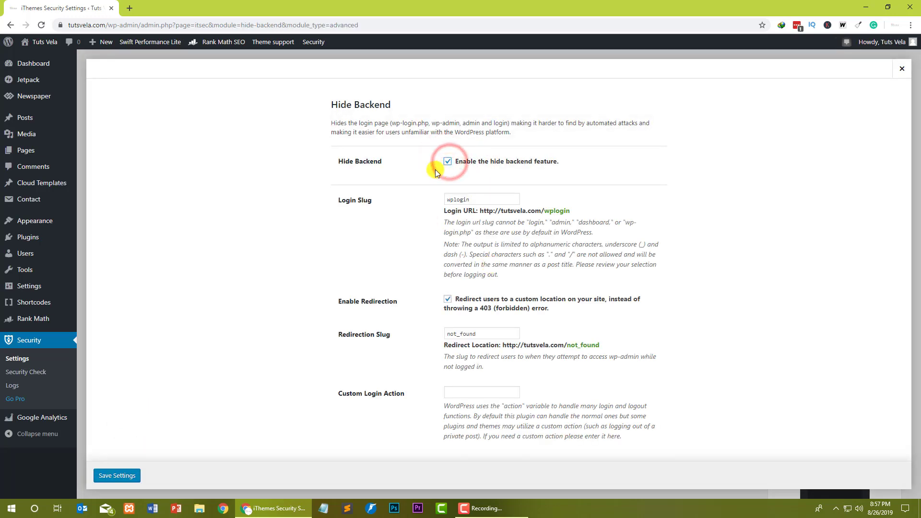
pyautogui.moveTo(373, 201); pyautogui.dragTo(342, 206)
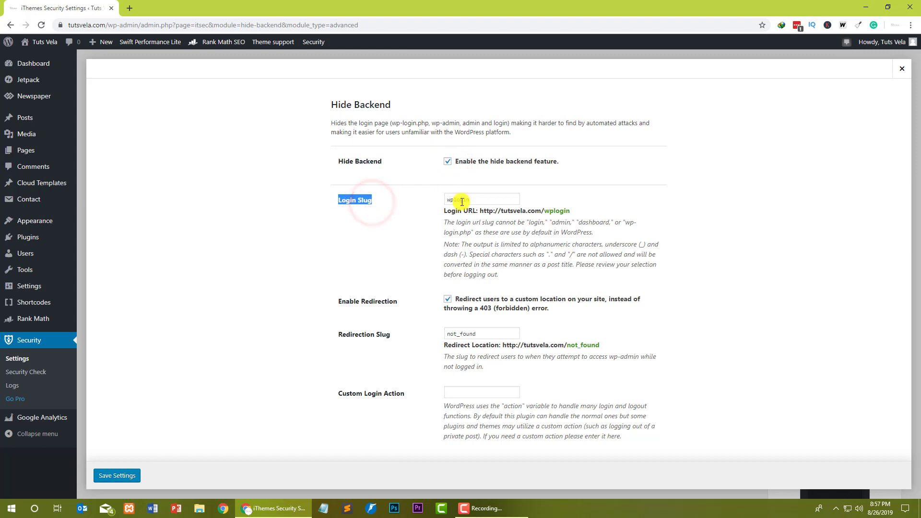
pyautogui.click(490, 199)
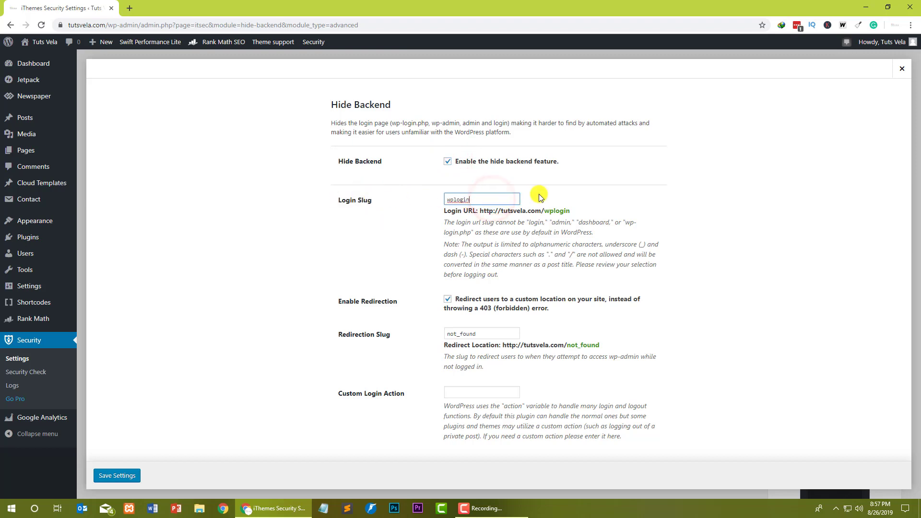
pyautogui.hotkey('ctrl', 'a')
# - Open an incognito browser window and go to tutsvela.com/wp-admin
pyautogui.hotkey('ctrl', 'shift', 'n')
pyautogui.write('tu')
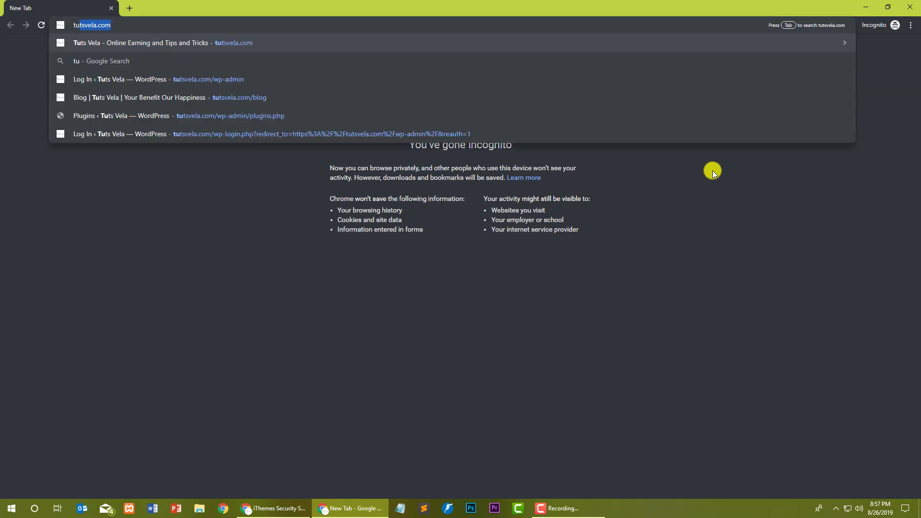
pyautogui.press('Return')
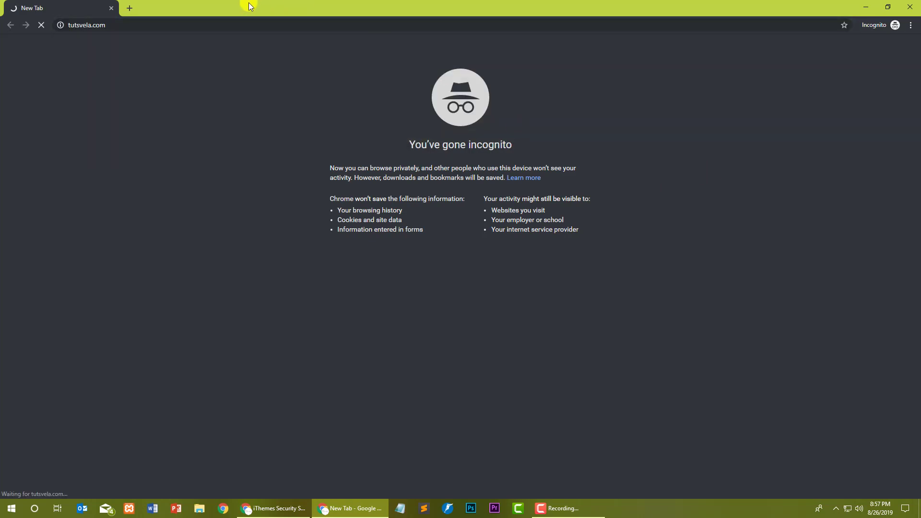
pyautogui.click(202, 23)
pyautogui.press('End')
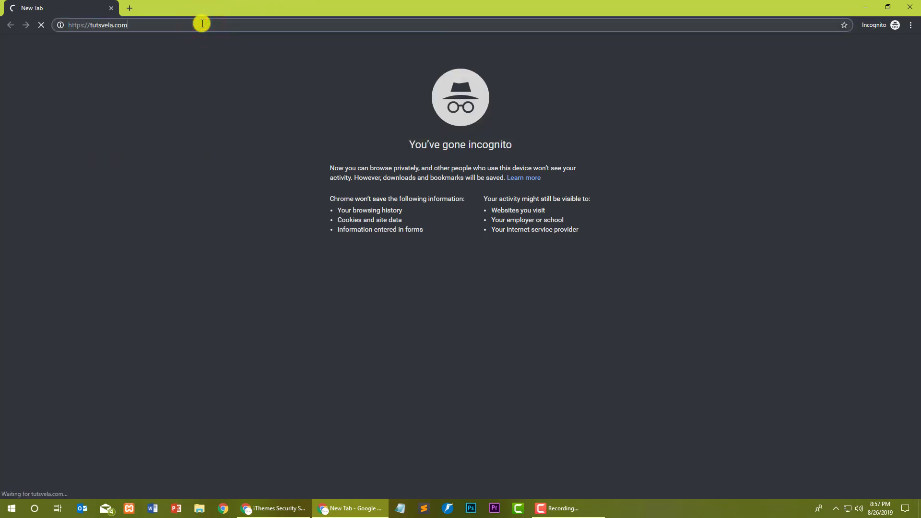
pyautogui.write('/wp-admin')
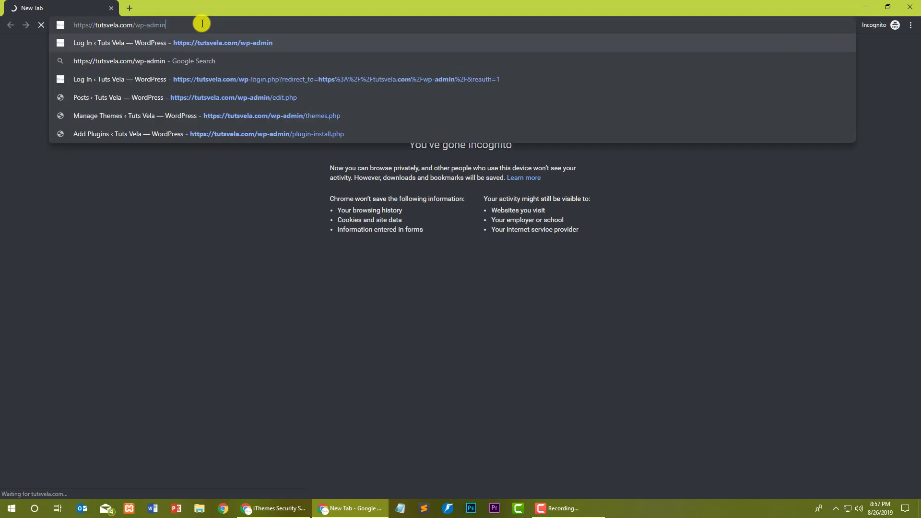
pyautogui.press('Return')
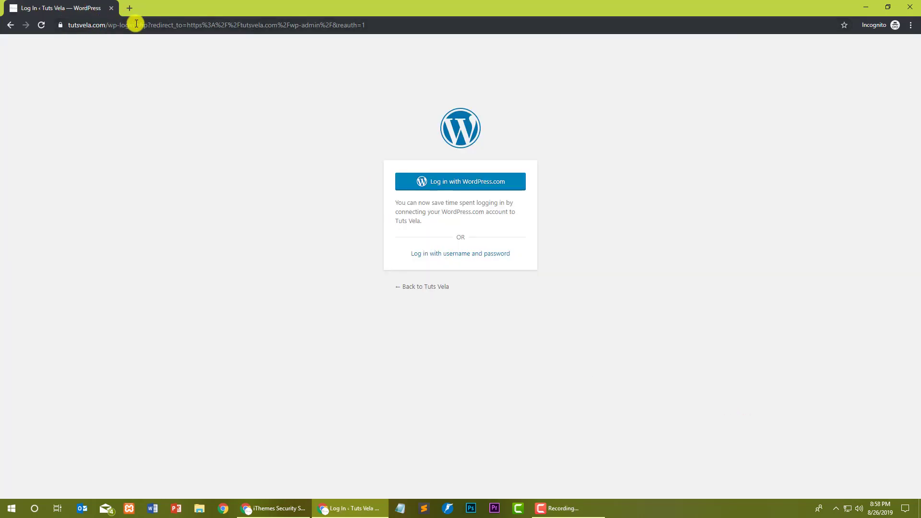
# - Close the duplicated tab and show the username and password form on the WordPress login page
pyautogui.click(66, 25)
pyautogui.hotkey('alt', 'Return')
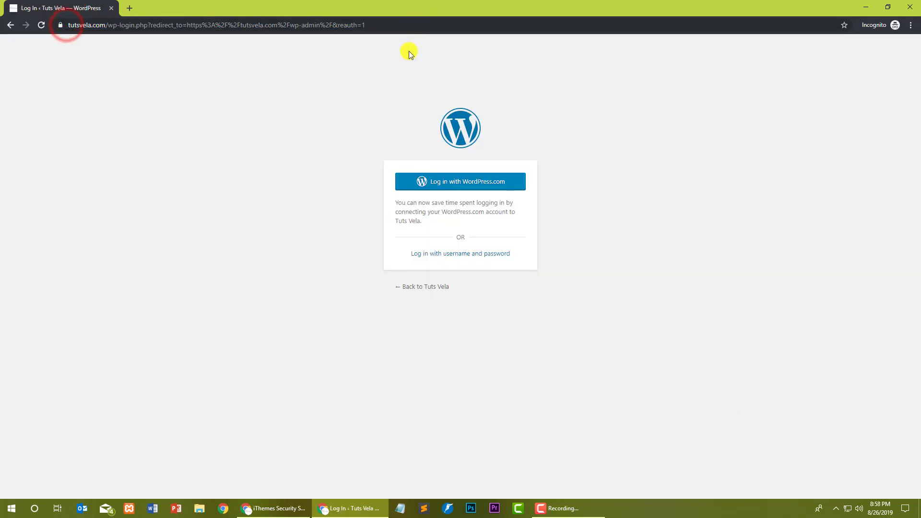
pyautogui.click(88, 7)
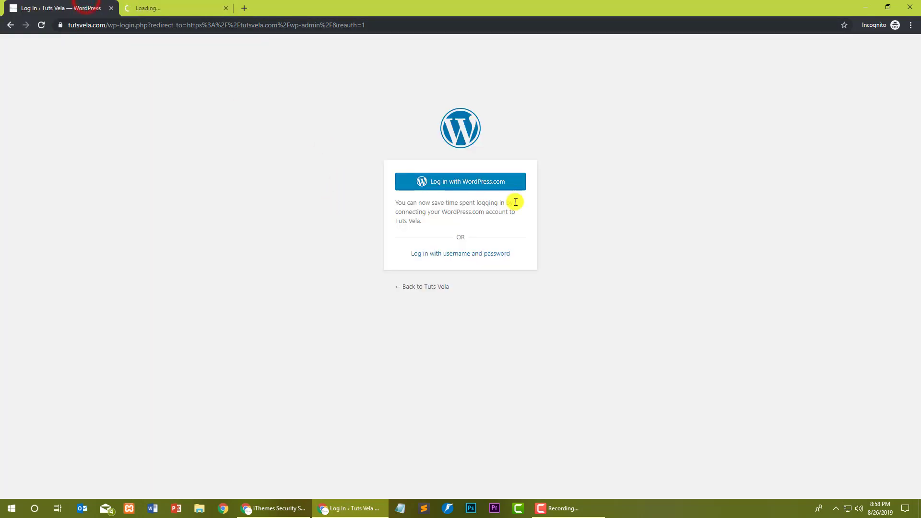
pyautogui.click(226, 8)
pyautogui.click(440, 252)
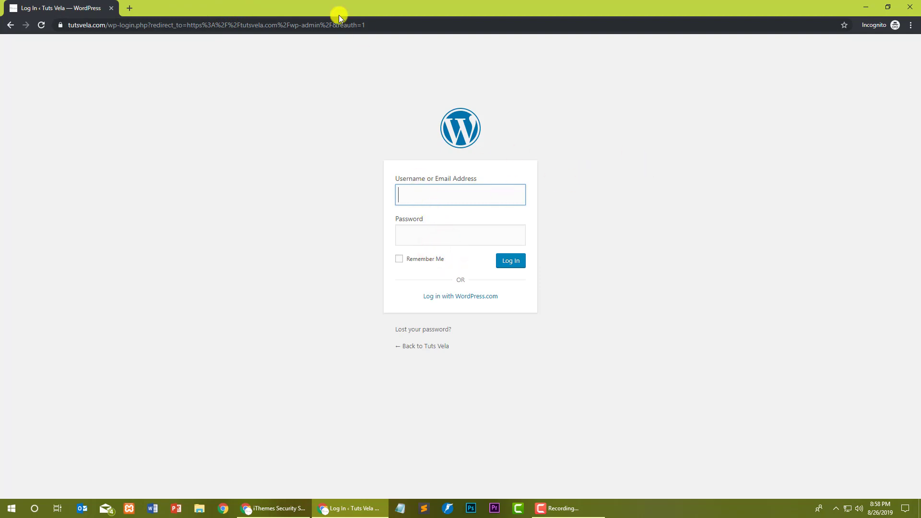
# - Return to the Hide Backend settings, set the login slug to "in", save, and read the note on disallowed slugs
pyautogui.click(276, 509)
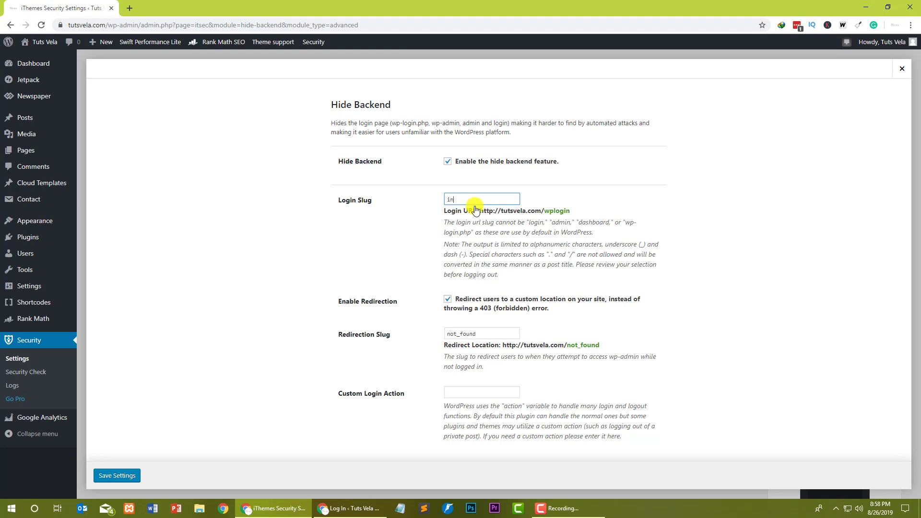
pyautogui.moveTo(473, 199); pyautogui.dragTo(444, 199)
pyautogui.moveTo(490, 334); pyautogui.dragTo(439, 335)
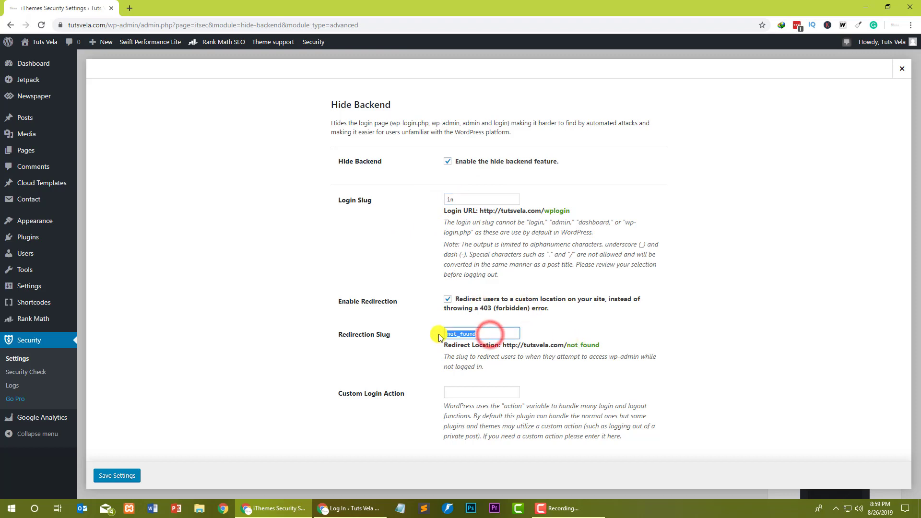
pyautogui.click(114, 476)
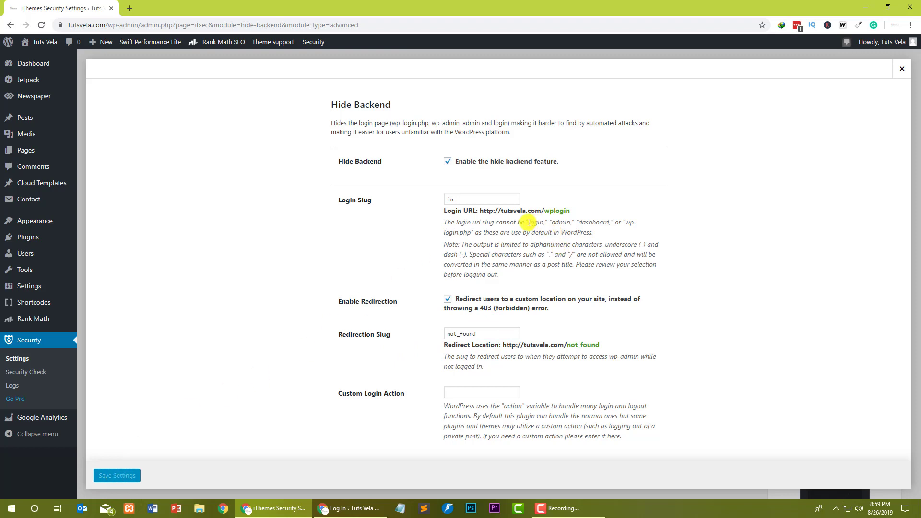
pyautogui.moveTo(528, 222); pyautogui.dragTo(489, 232)
pyautogui.click(581, 240)
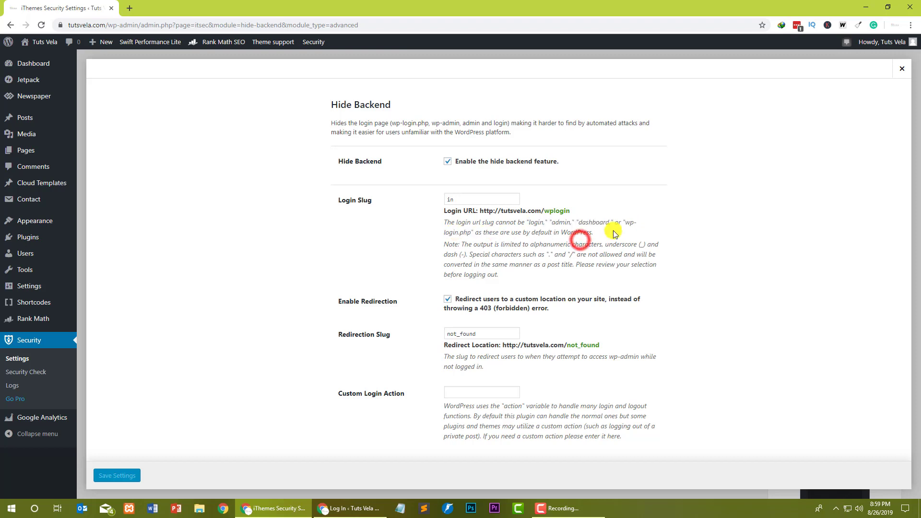
pyautogui.moveTo(613, 233); pyautogui.dragTo(517, 226)
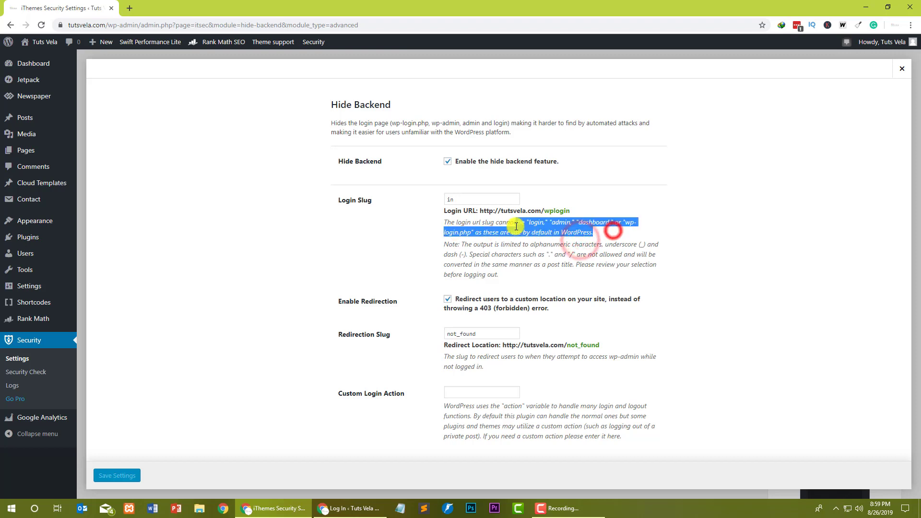
pyautogui.doubleClick(464, 196)
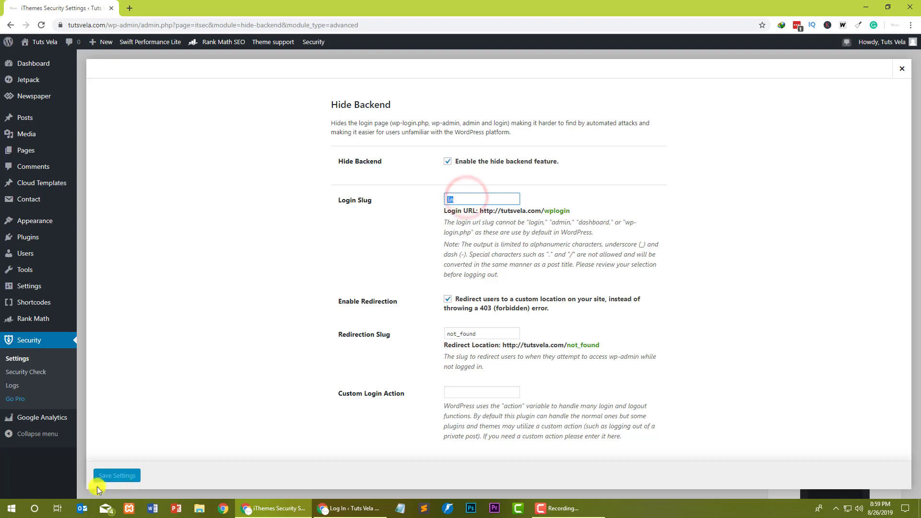
# - Test the hidden login in the incognito window by loading tutsvela.com/wp-admin again
pyautogui.click(354, 509)
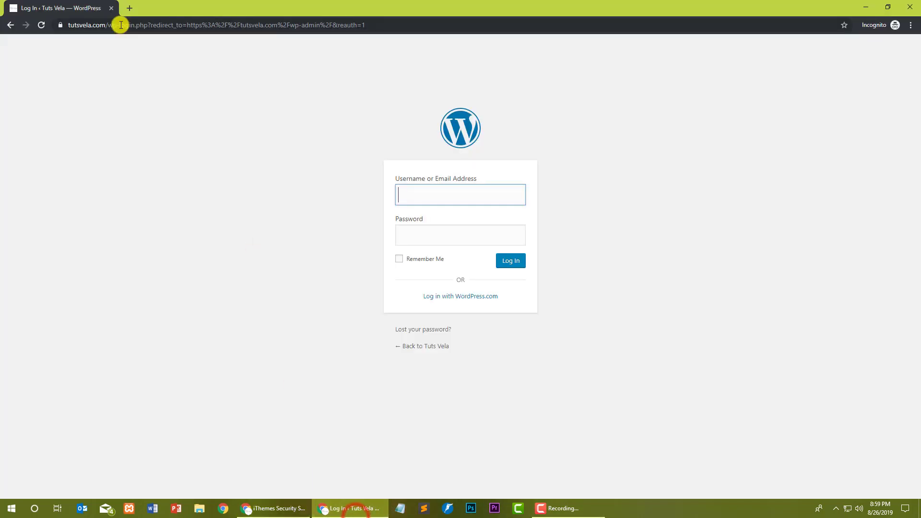
pyautogui.click(42, 25)
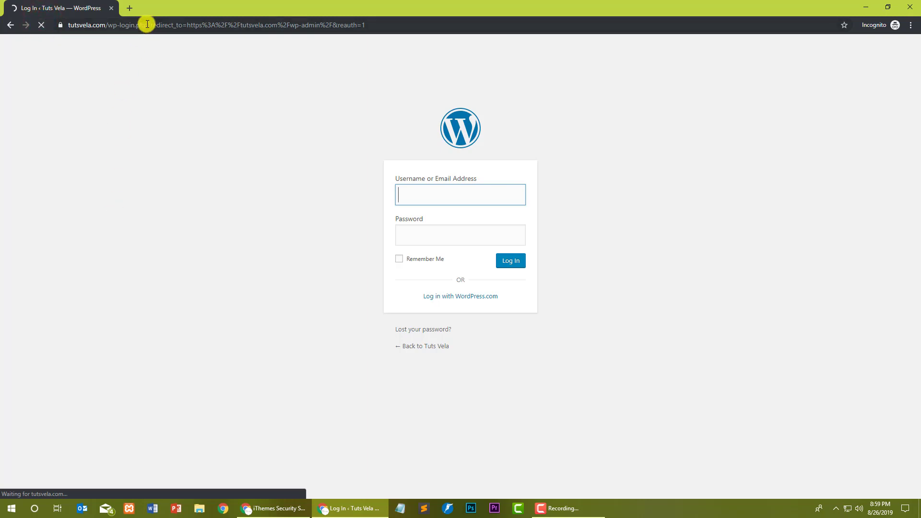
pyautogui.moveTo(109, 25); pyautogui.dragTo(620, 28)
pyautogui.write('wp-admin')
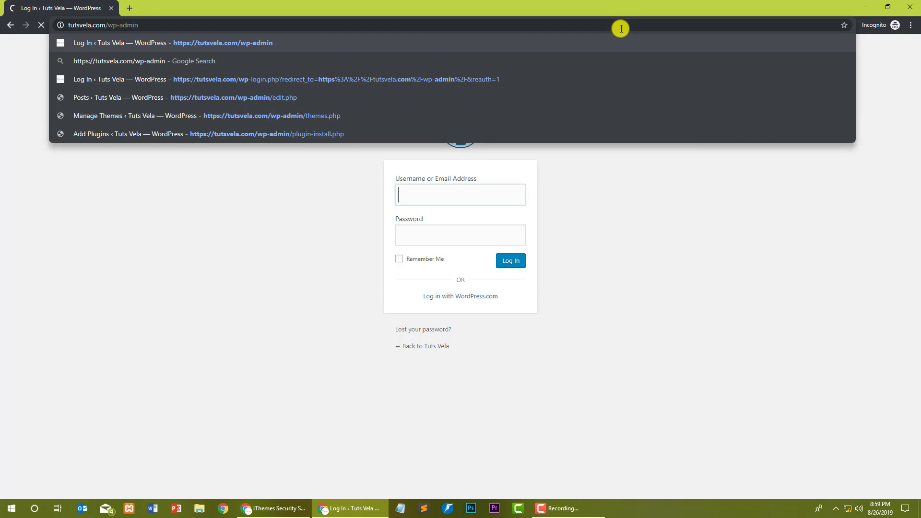
pyautogui.press('Return')
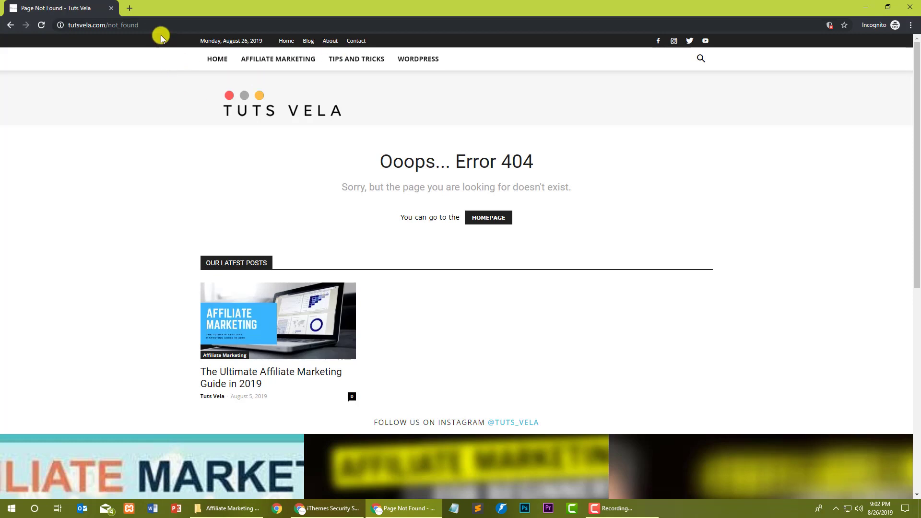
# - Load tutsvela.com/wp-admin in a new incognito tab to repeat the redirection test
pyautogui.click(154, 25)
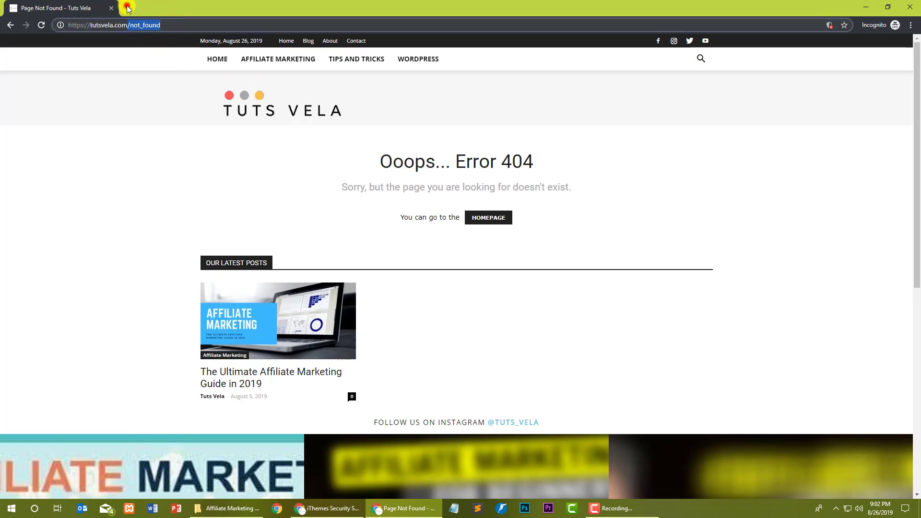
pyautogui.click(129, 8)
pyautogui.write('tut')
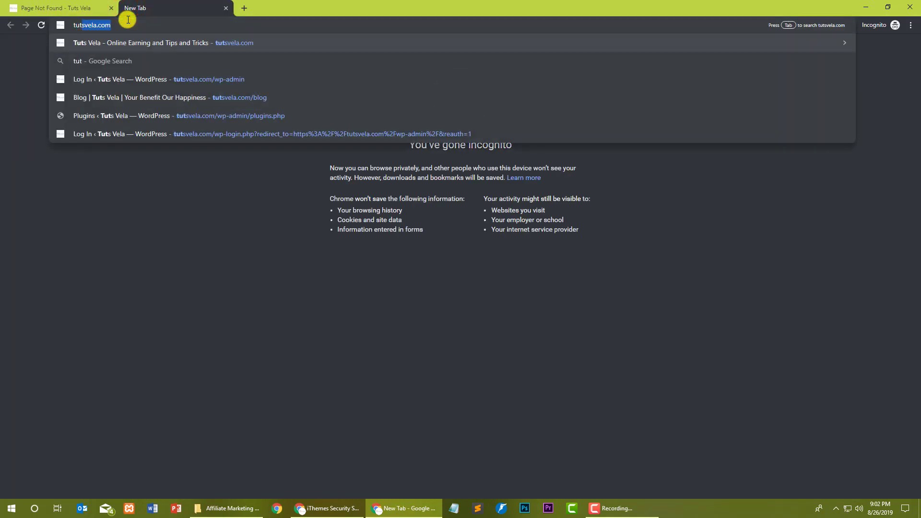
pyautogui.write('svela.com/wp-admi')
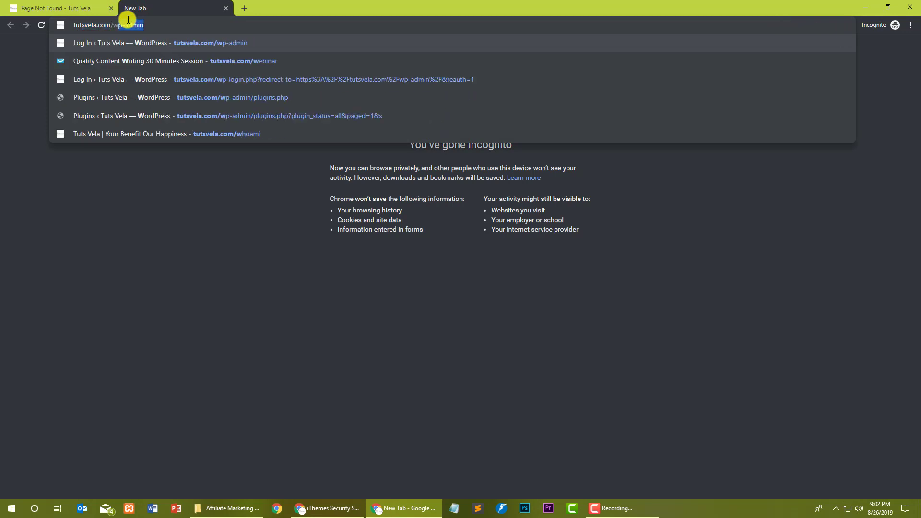
pyautogui.write('n')
pyautogui.press('Return')
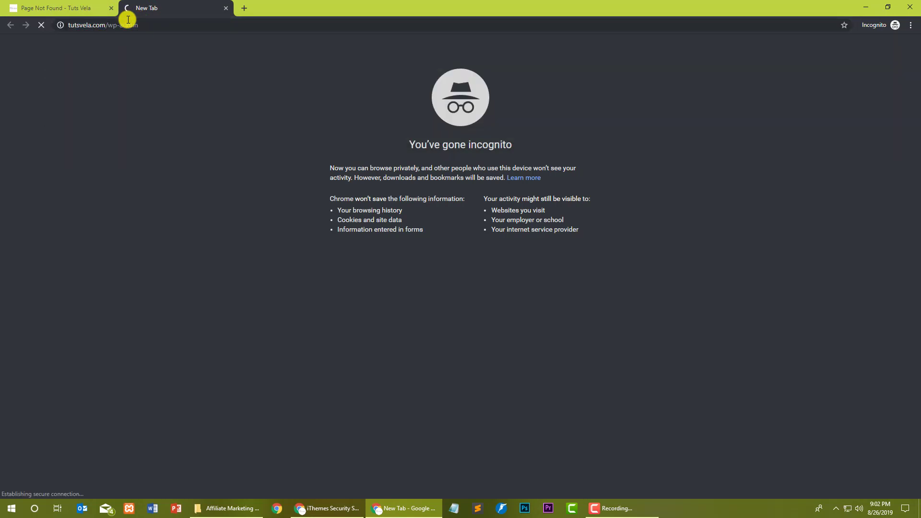
# - Compare the redirected addresses in both incognito tabs with the redirection slug in the Hide Backend settings, and close the extra tab
pyautogui.click(103, 5)
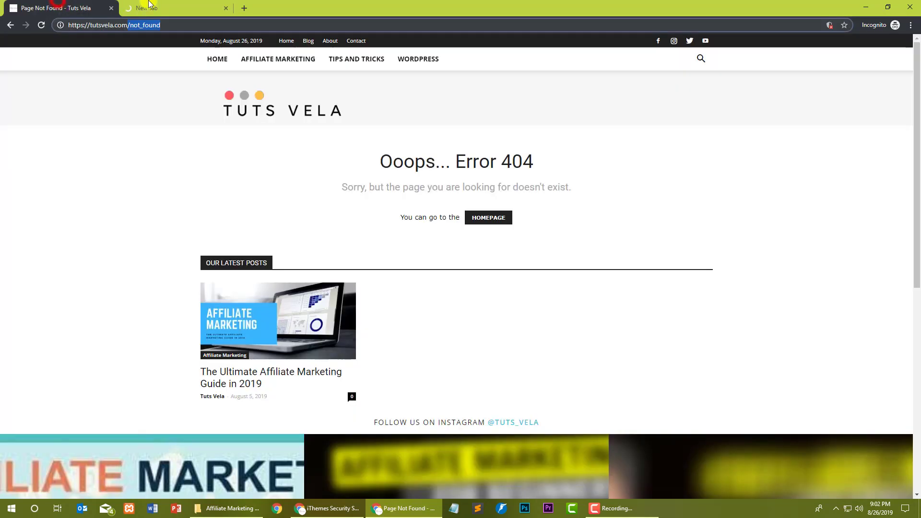
pyautogui.click(148, 8)
pyautogui.click(189, 24)
pyautogui.click(80, 6)
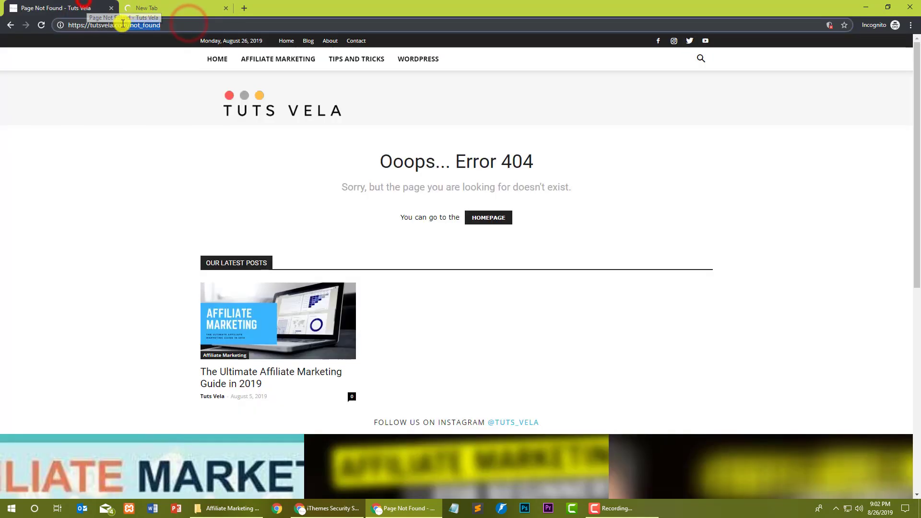
pyautogui.click(146, 26)
pyautogui.moveTo(160, 25); pyautogui.dragTo(139, 25)
pyautogui.click(144, 7)
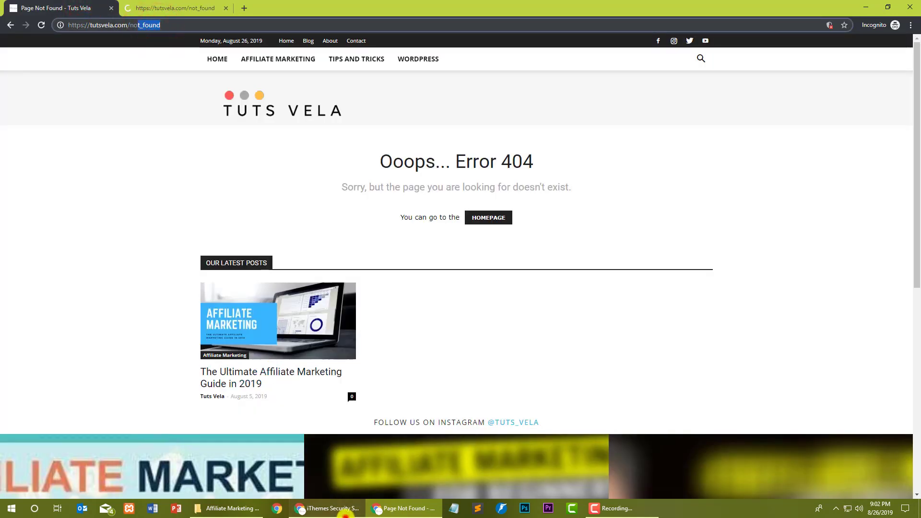
pyautogui.click(328, 508)
pyautogui.moveTo(479, 333); pyautogui.dragTo(444, 334)
pyautogui.click(404, 508)
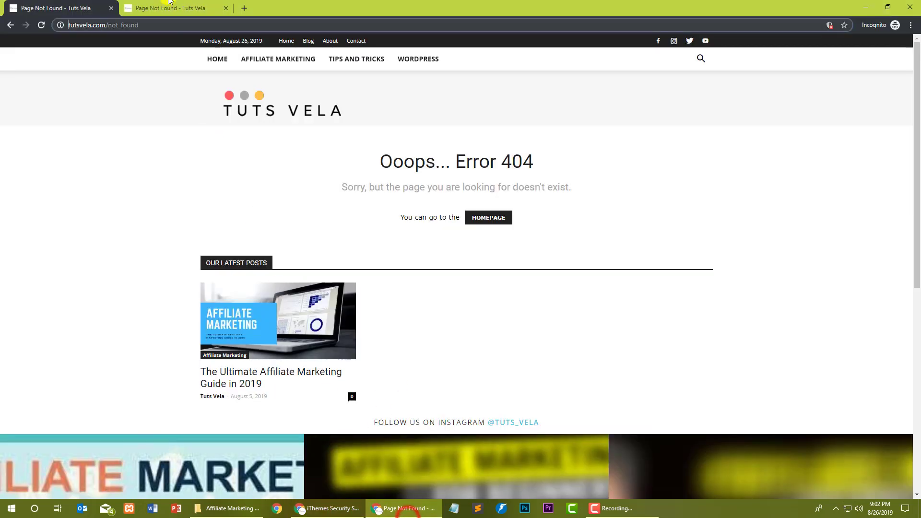
pyautogui.click(168, 7)
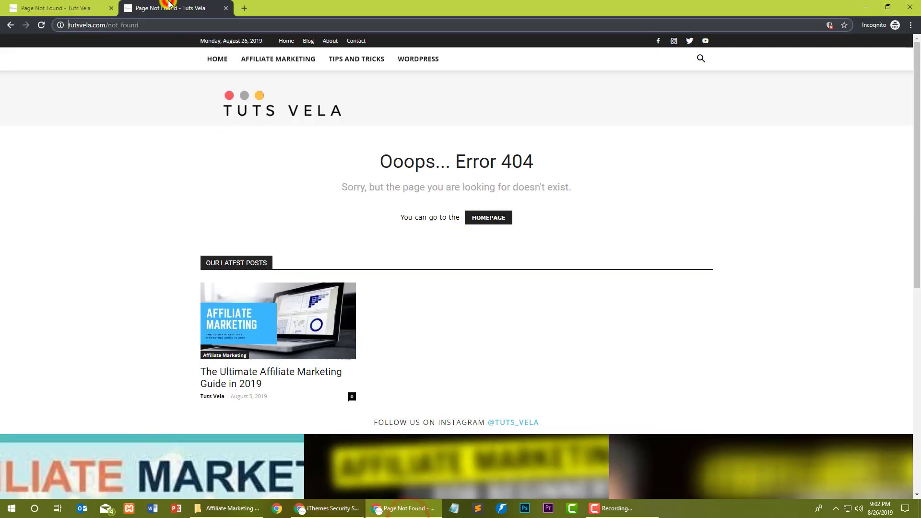
pyautogui.click(109, 9)
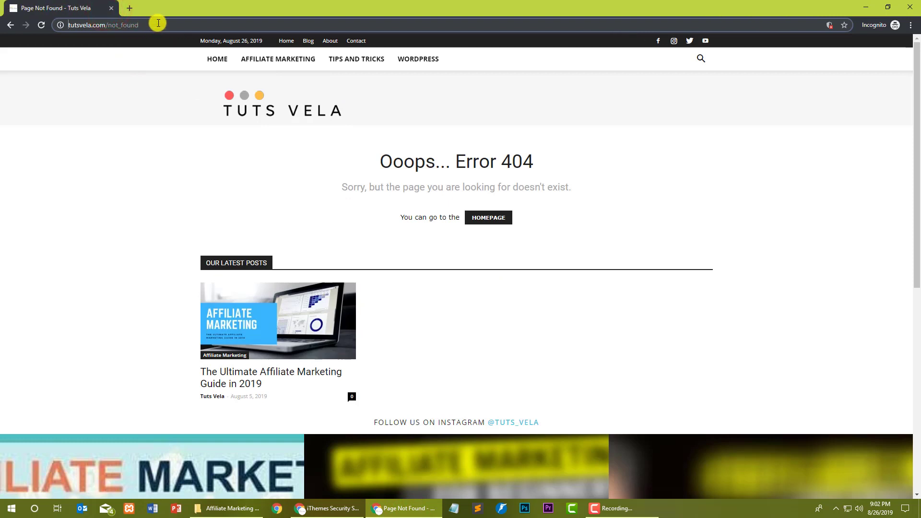
# - Load tutsvela.com/in in the incognito window and check the address against the login slug in the Hide Backend settings
pyautogui.moveTo(167, 25); pyautogui.dragTo(130, 30)
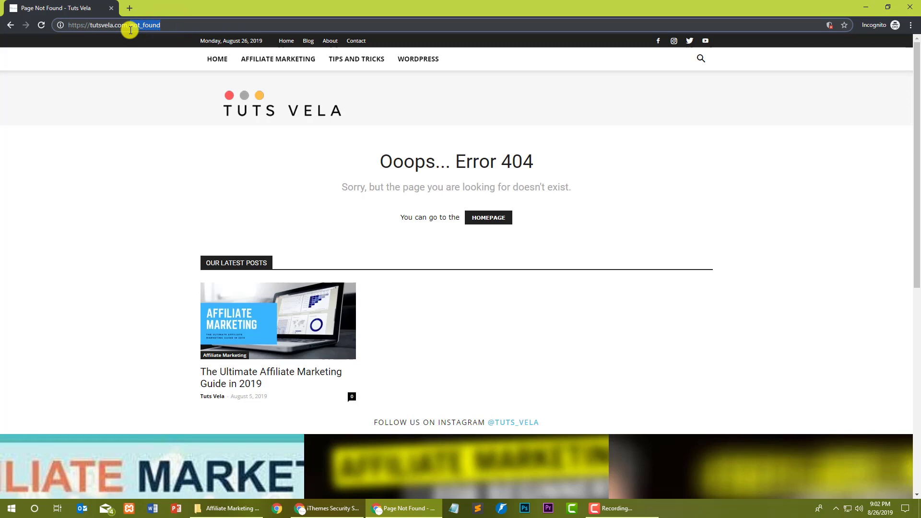
pyautogui.press('BackSpace')
pyautogui.write('i')
pyautogui.press('Return')
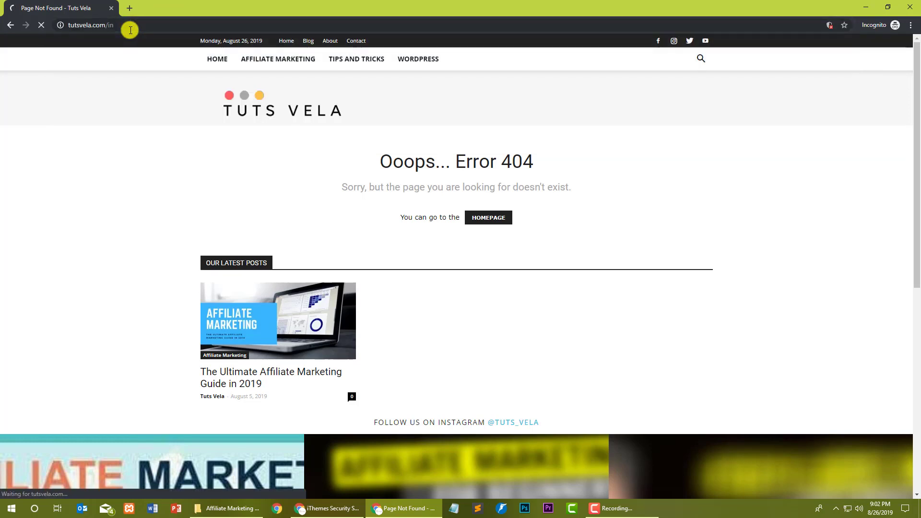
pyautogui.click(341, 510)
pyautogui.click(480, 199)
pyautogui.doubleClick(478, 199)
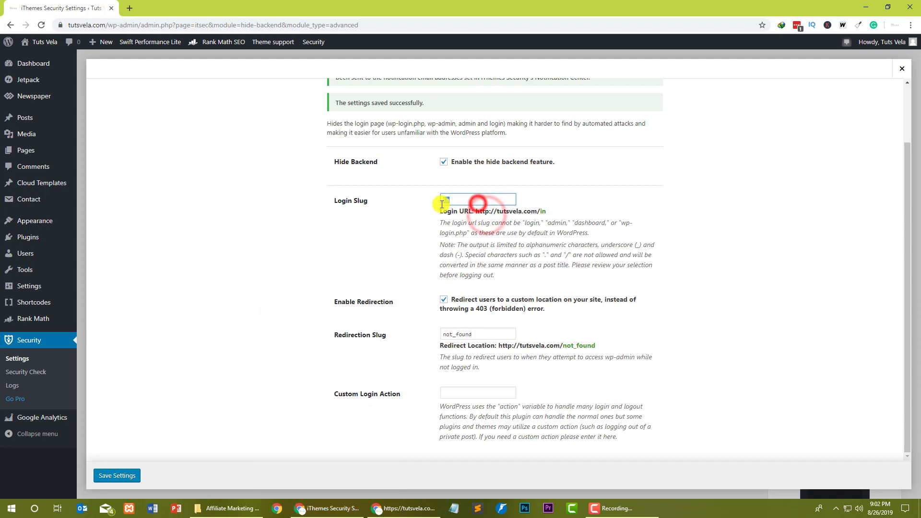
pyautogui.click(378, 507)
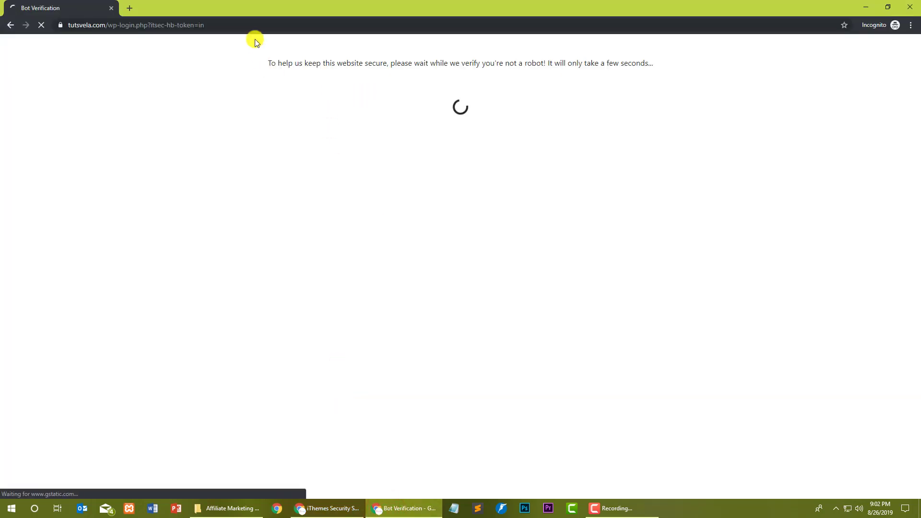
# - Copy the login page address without its query string and load tutsvela.com/wp-login.php in a new incognito tab
pyautogui.moveTo(209, 24); pyautogui.dragTo(67, 25)
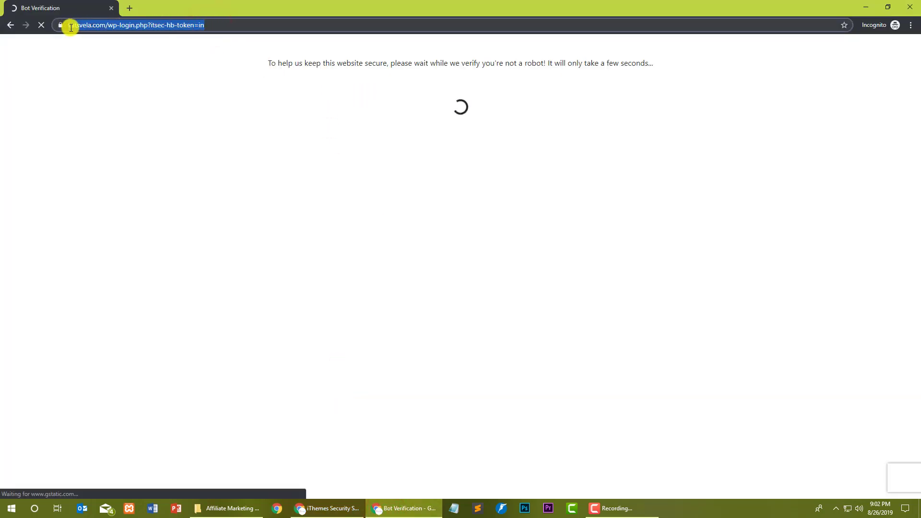
pyautogui.click(132, 8)
pyautogui.click(73, 7)
pyautogui.click(135, 26)
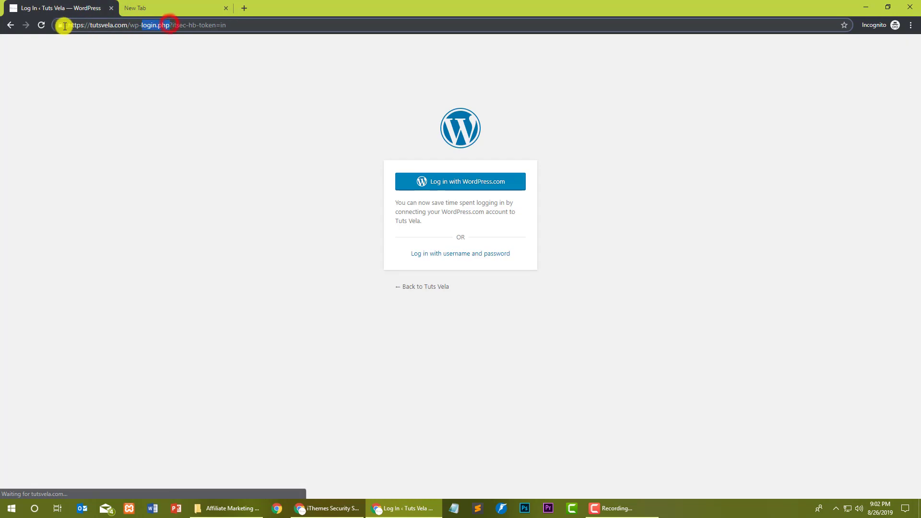
pyautogui.moveTo(62, 25); pyautogui.dragTo(174, 25)
pyautogui.hotkey('ctrl', 'c')
pyautogui.click(203, 9)
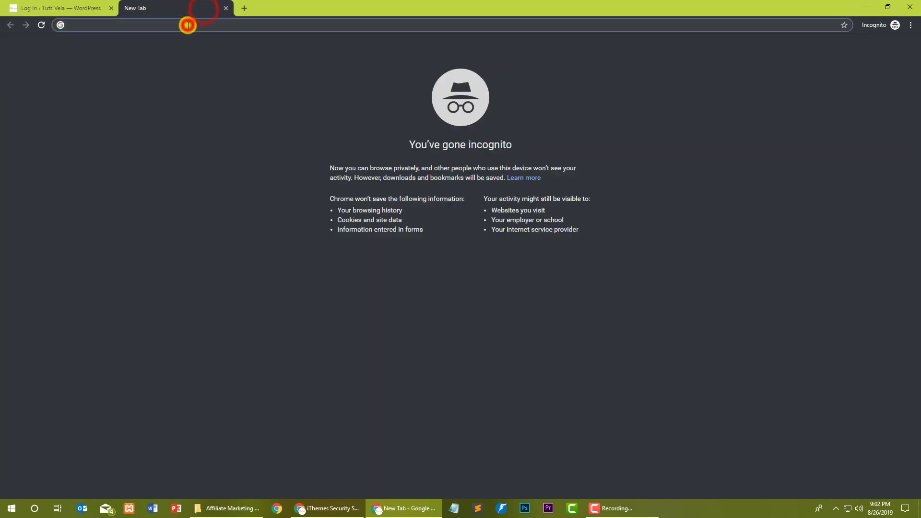
pyautogui.hotkey('ctrl', 'v')
pyautogui.press('Return')
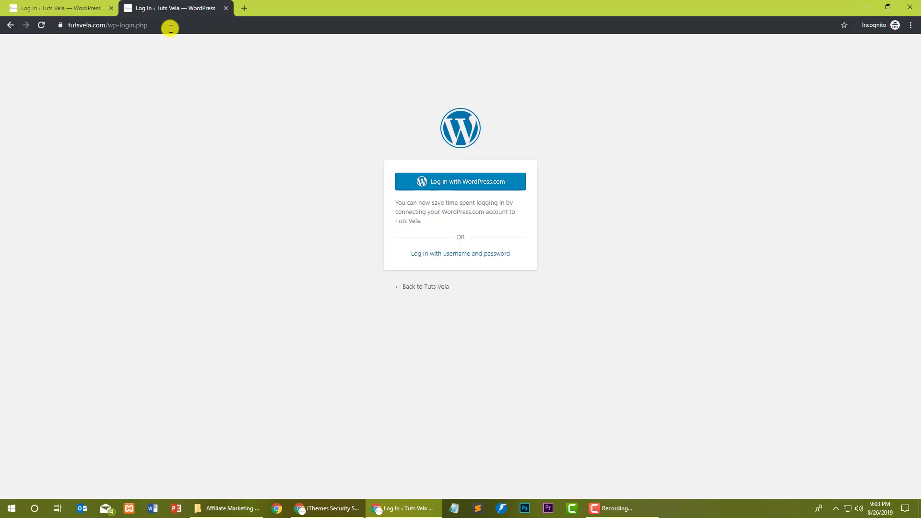
# - Test tutsvela.com/wp-login without the .php ending in the same tab, and close that tab
pyautogui.click(169, 26)
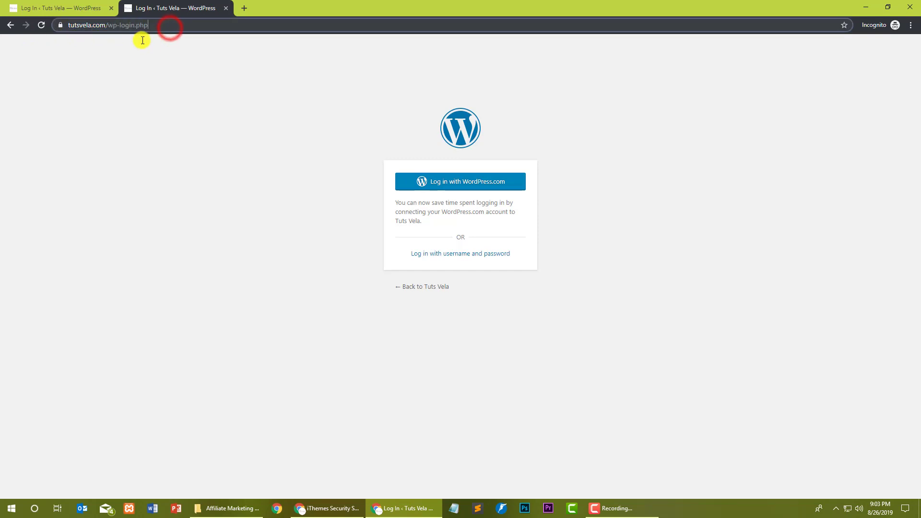
pyautogui.moveTo(142, 40)
pyautogui.mouseDown()
pyautogui.moveTo(120, 35)
pyautogui.moveTo(134, 36)
pyautogui.mouseUp()
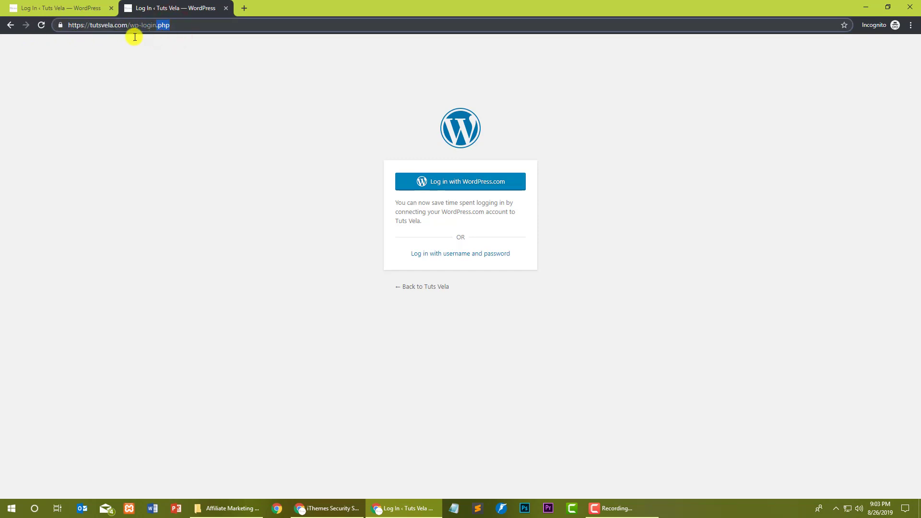
pyautogui.press('BackSpace')
pyautogui.press('BackSpace')
pyautogui.press('Return')
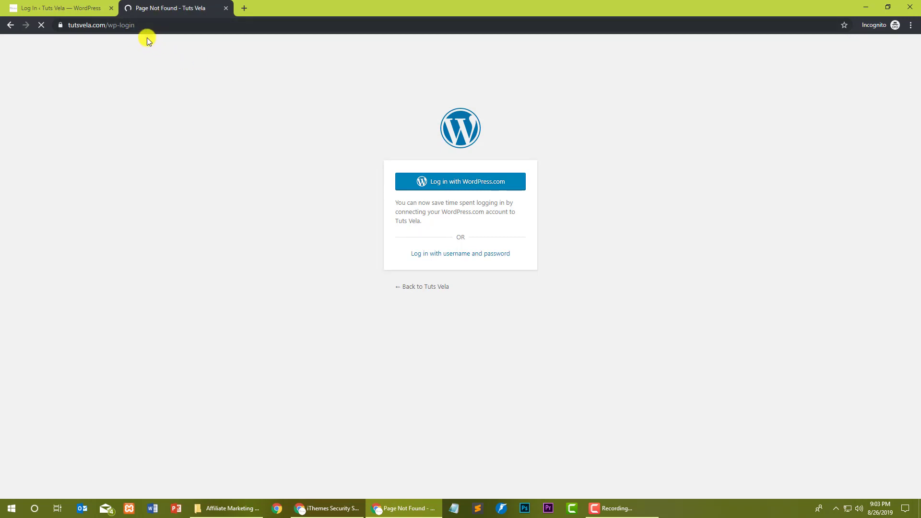
pyautogui.moveTo(145, 28); pyautogui.dragTo(114, 27)
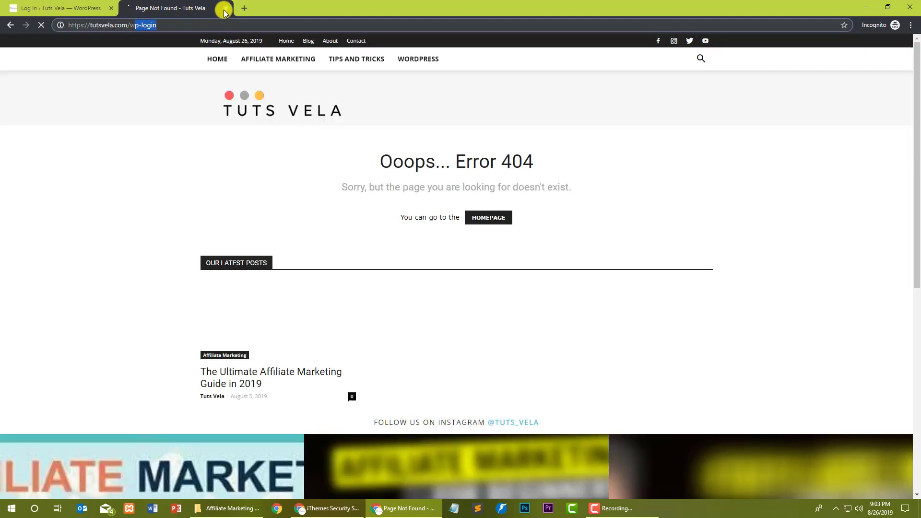
pyautogui.click(223, 9)
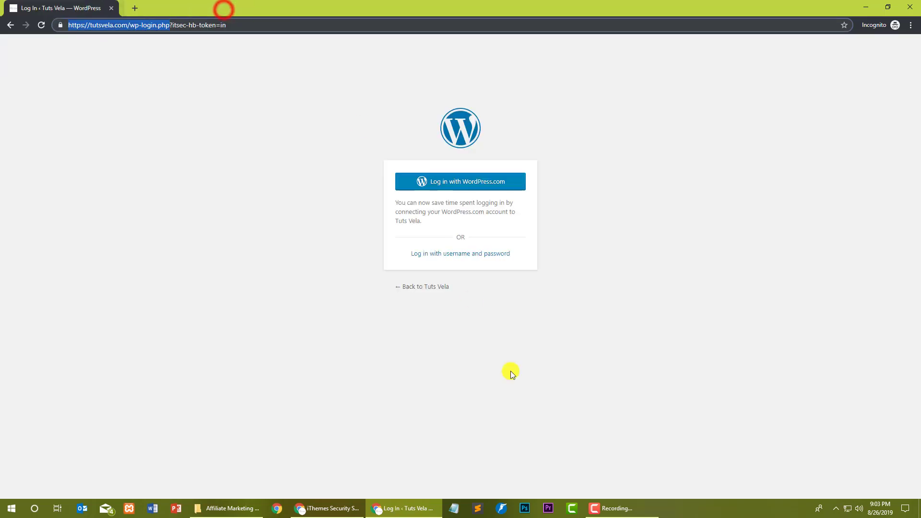
# - Switch back to the iThemes Security browser window and close the Hide Backend settings
pyautogui.click(376, 502)
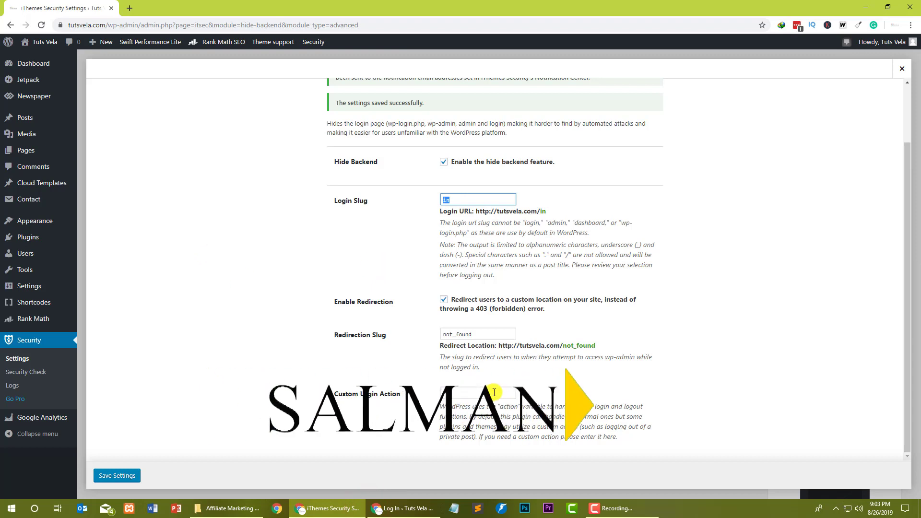
pyautogui.moveTo(486, 406); pyautogui.dragTo(627, 409)
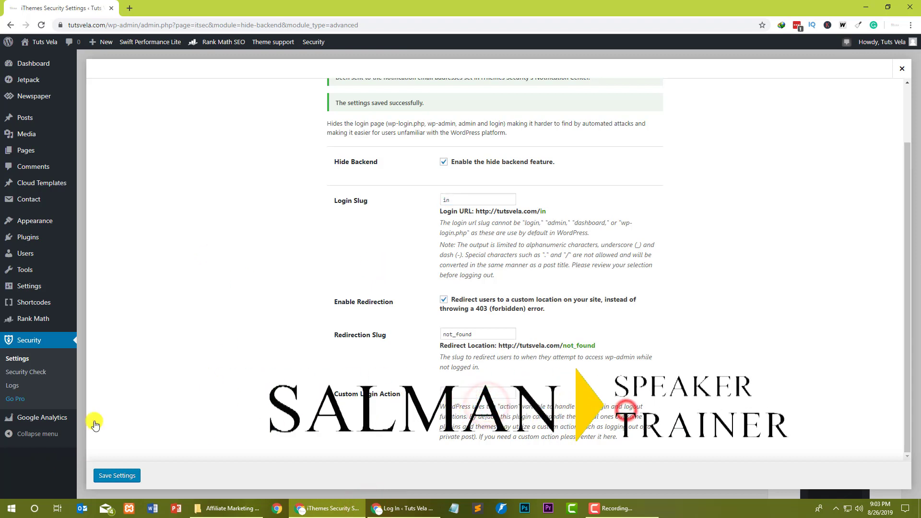
pyautogui.click(902, 68)
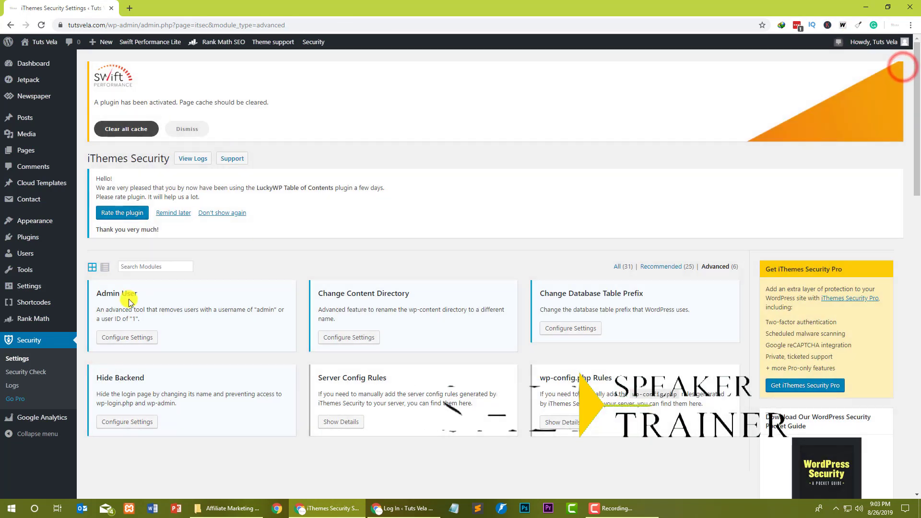